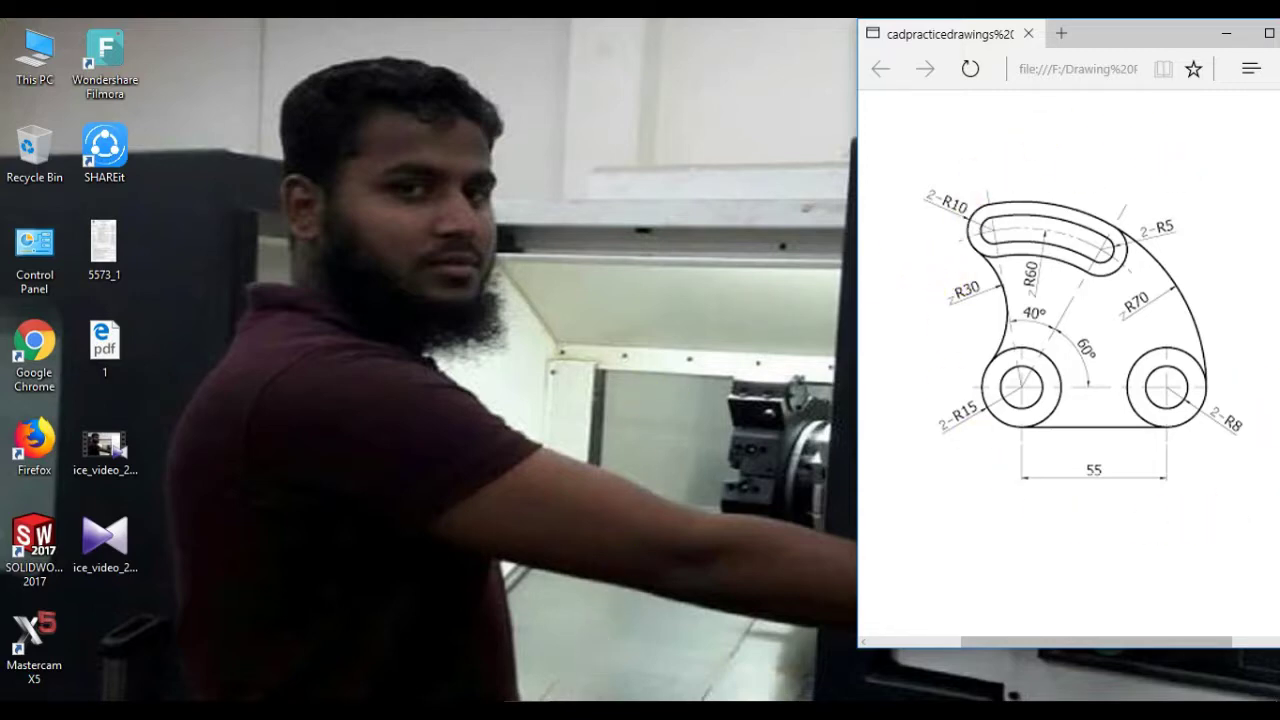
Step: Launch SOLIDWORKS, create a new part, and start a sketch on the Front Plane
{"action": "left_click", "coordinate": [592, 710]}
{"action": "left_click", "coordinate": [205, 45]}
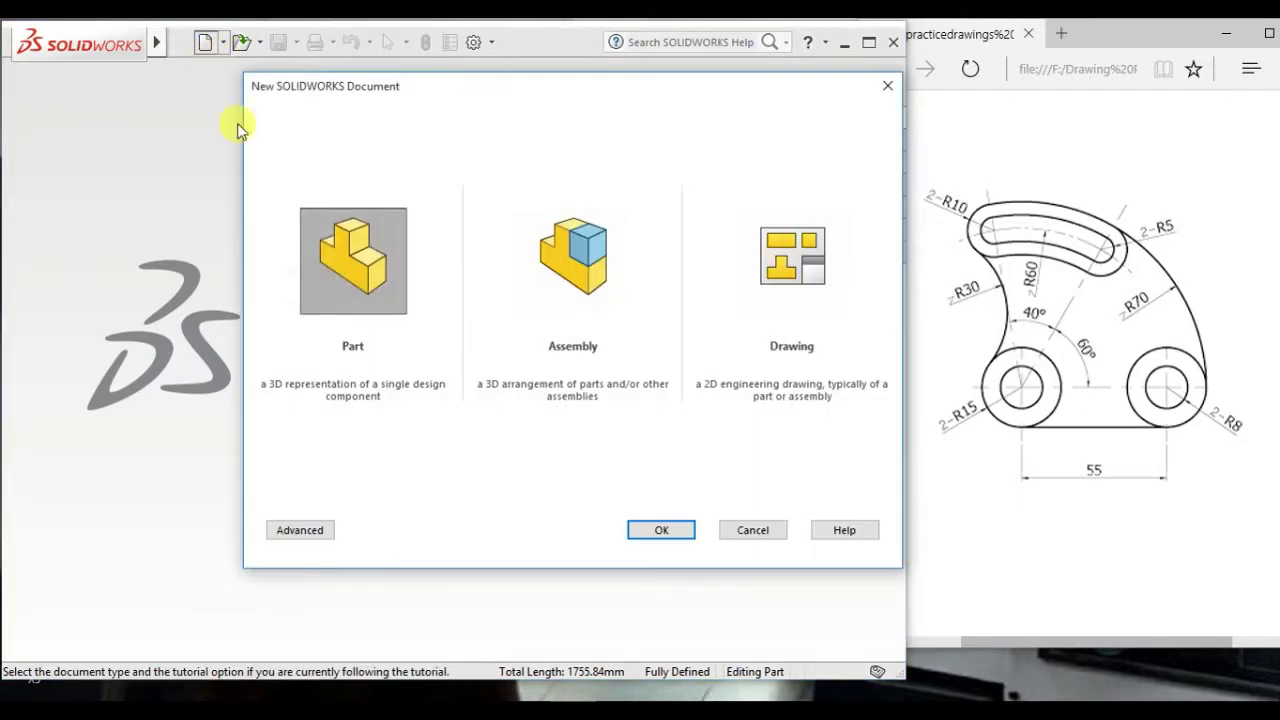
{"action": "double_click", "coordinate": [348, 268]}
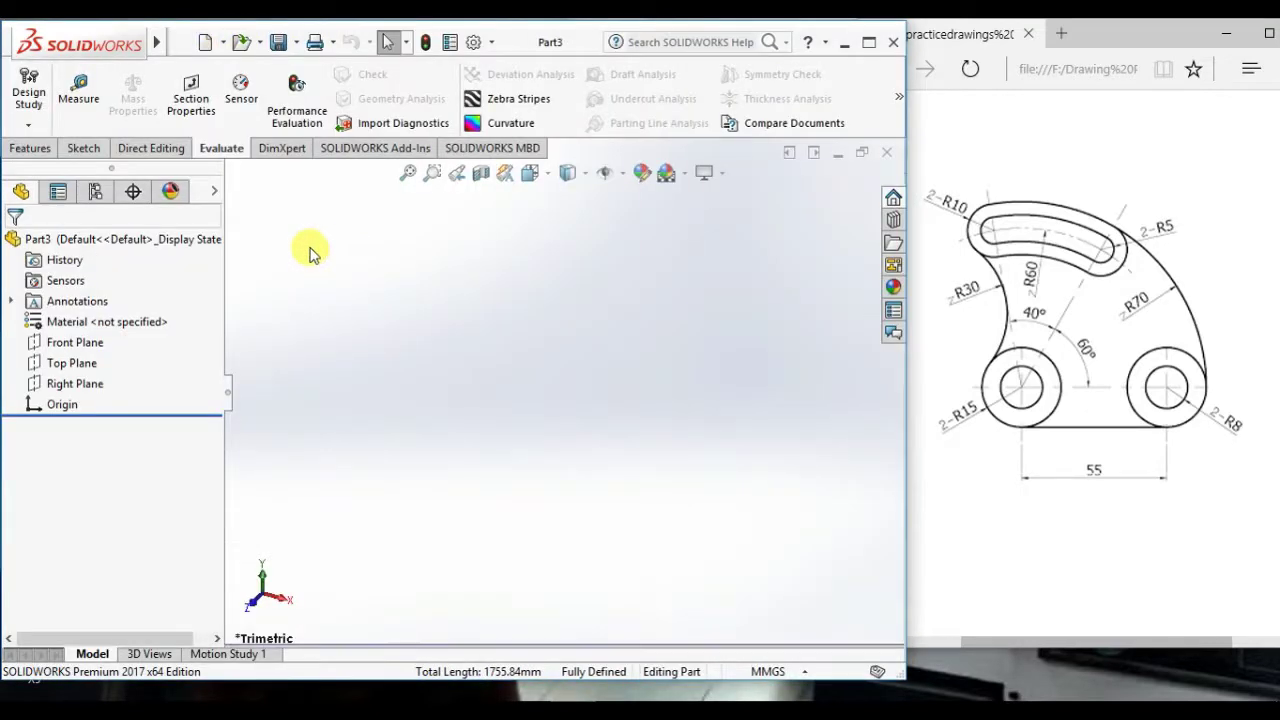
{"action": "left_click", "coordinate": [72, 350]}
{"action": "left_click", "coordinate": [82, 322]}
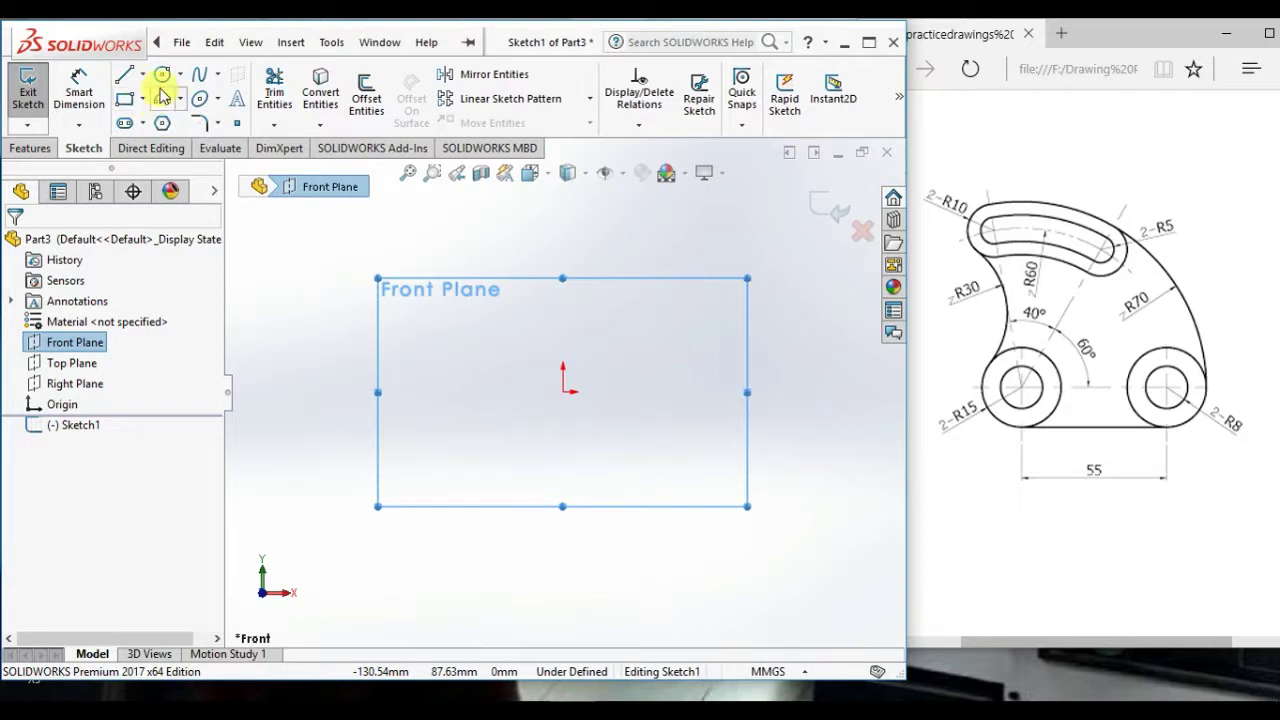
Step: Draw a small and a larger concentric circle centred on the origin
{"action": "left_click", "coordinate": [162, 77]}
{"action": "left_click", "coordinate": [563, 391]}
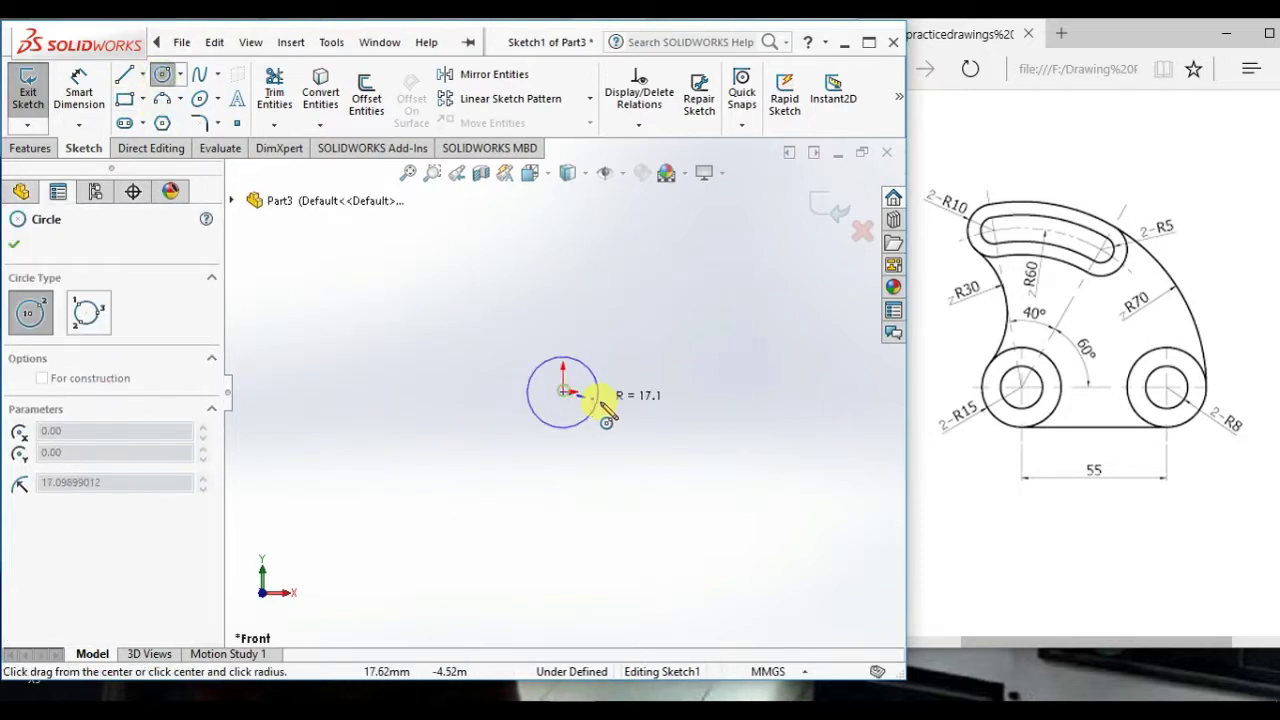
{"action": "left_click", "coordinate": [601, 401]}
{"action": "left_click", "coordinate": [563, 391]}
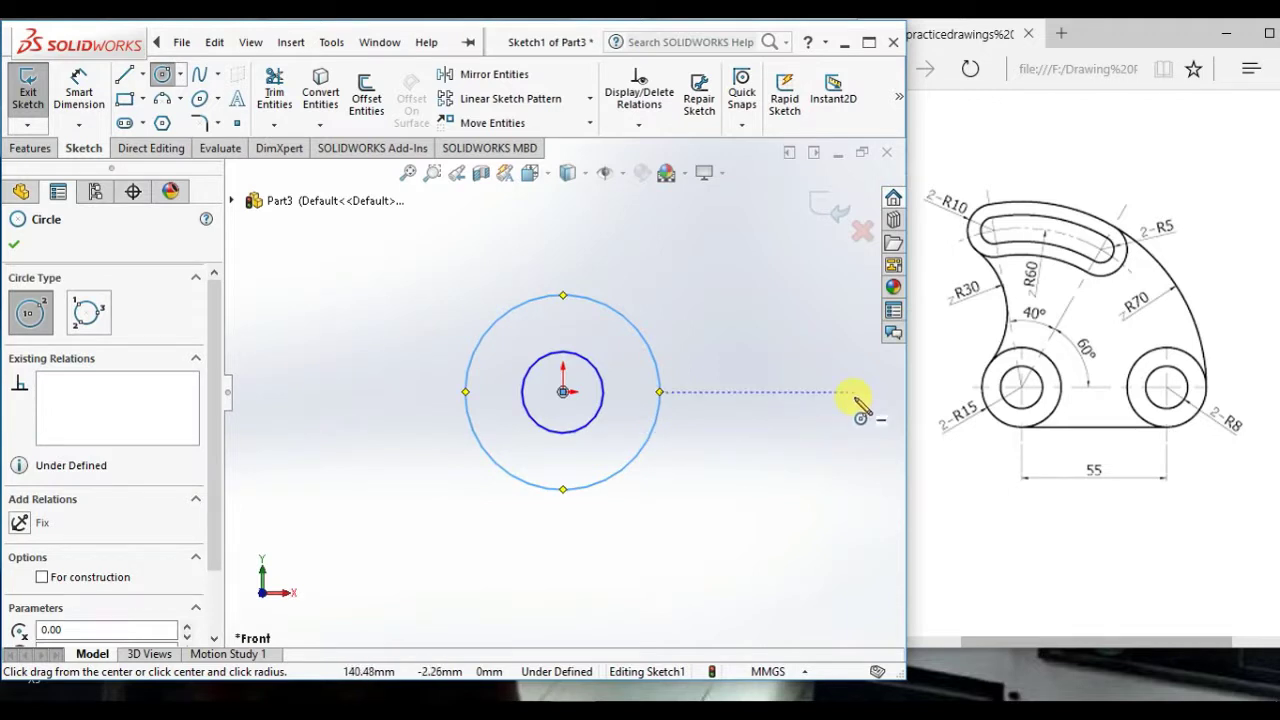
{"action": "left_click", "coordinate": [660, 393]}
{"action": "scroll", "coordinate": [749, 400], "scroll_direction": "up", "scroll_amount": 2}
{"action": "scroll", "coordinate": [790, 400], "scroll_direction": "down", "scroll_amount": 1}
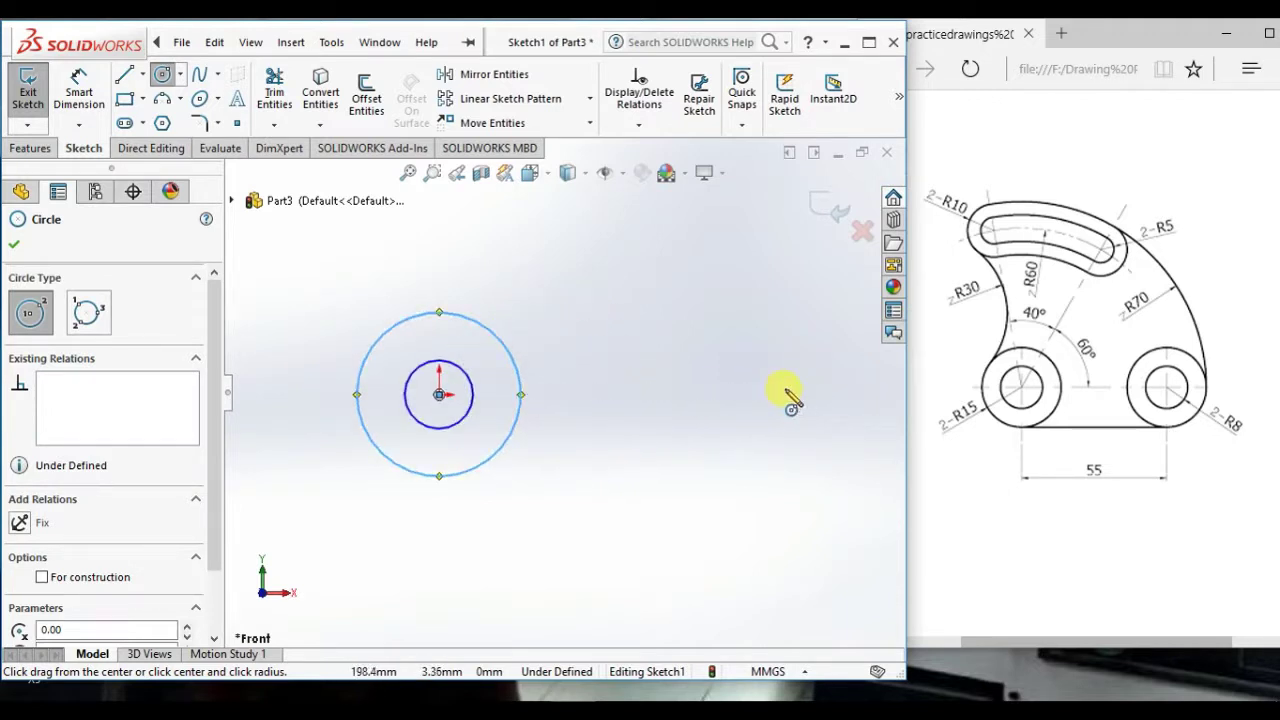
Step: Draw a second concentric circle pair to the right of the origin
{"action": "left_click", "coordinate": [803, 394]}
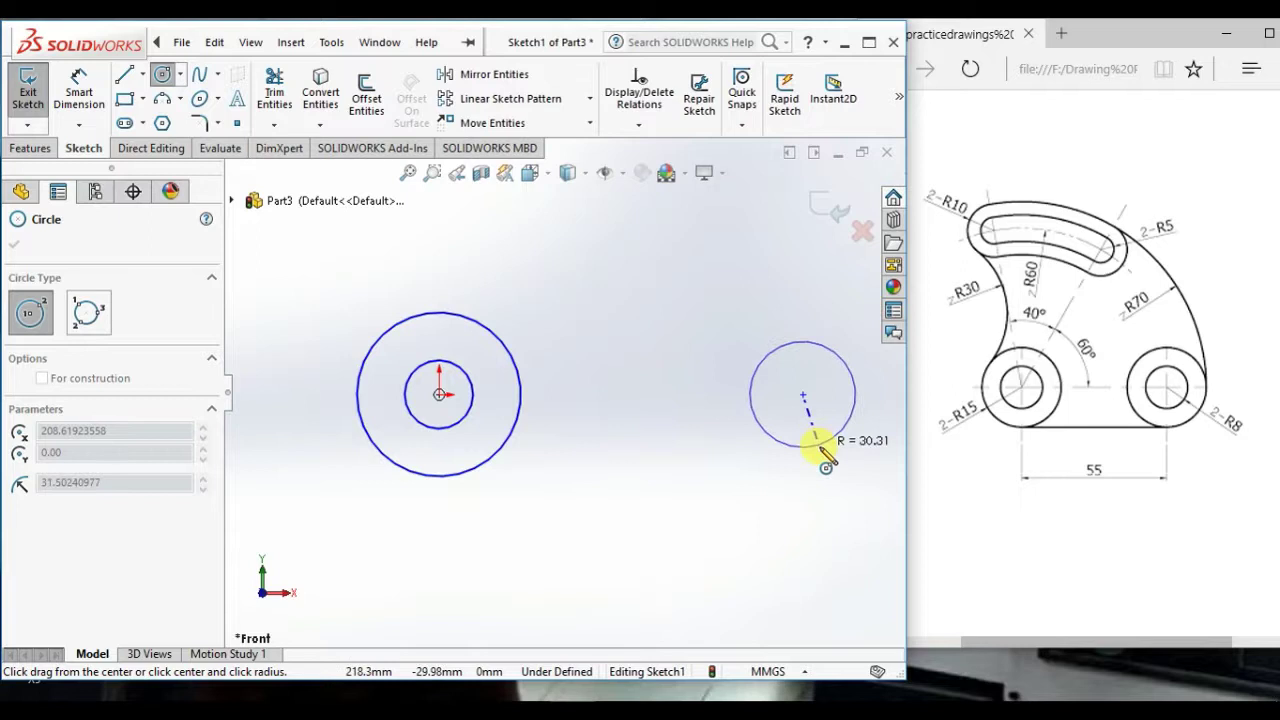
{"action": "left_click", "coordinate": [820, 438]}
{"action": "left_click", "coordinate": [803, 394]}
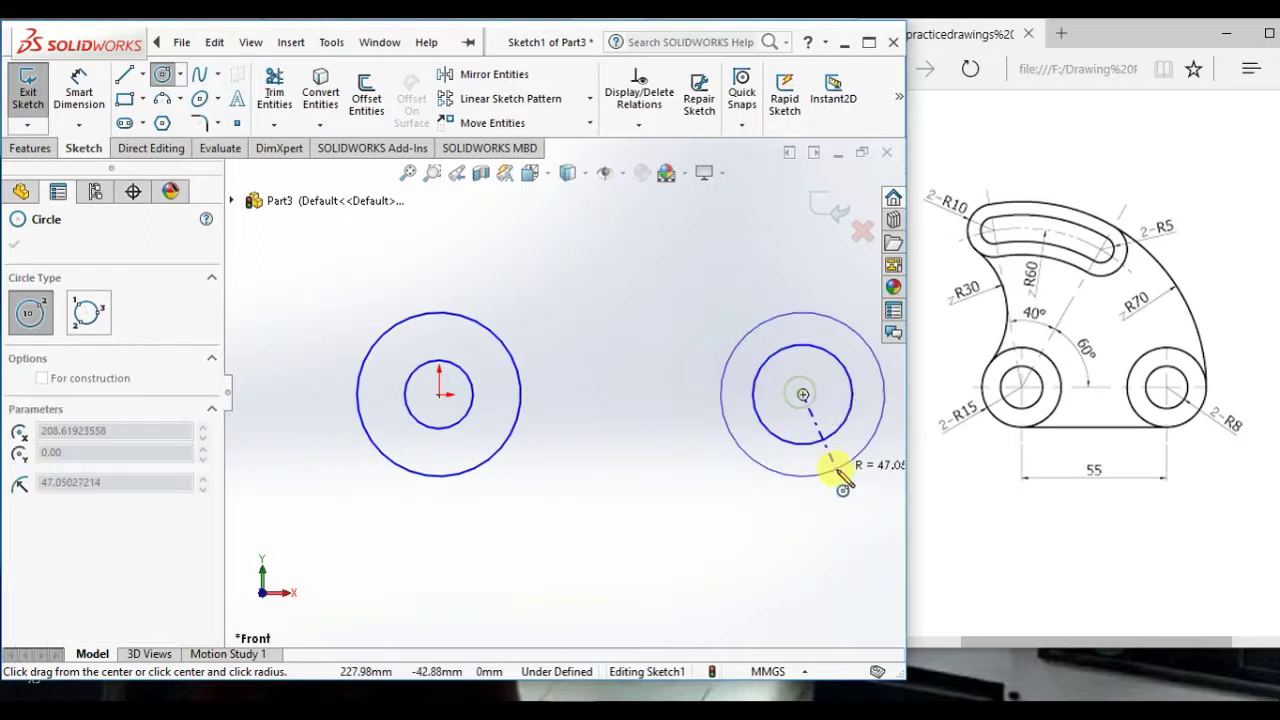
{"action": "left_click", "coordinate": [839, 480]}
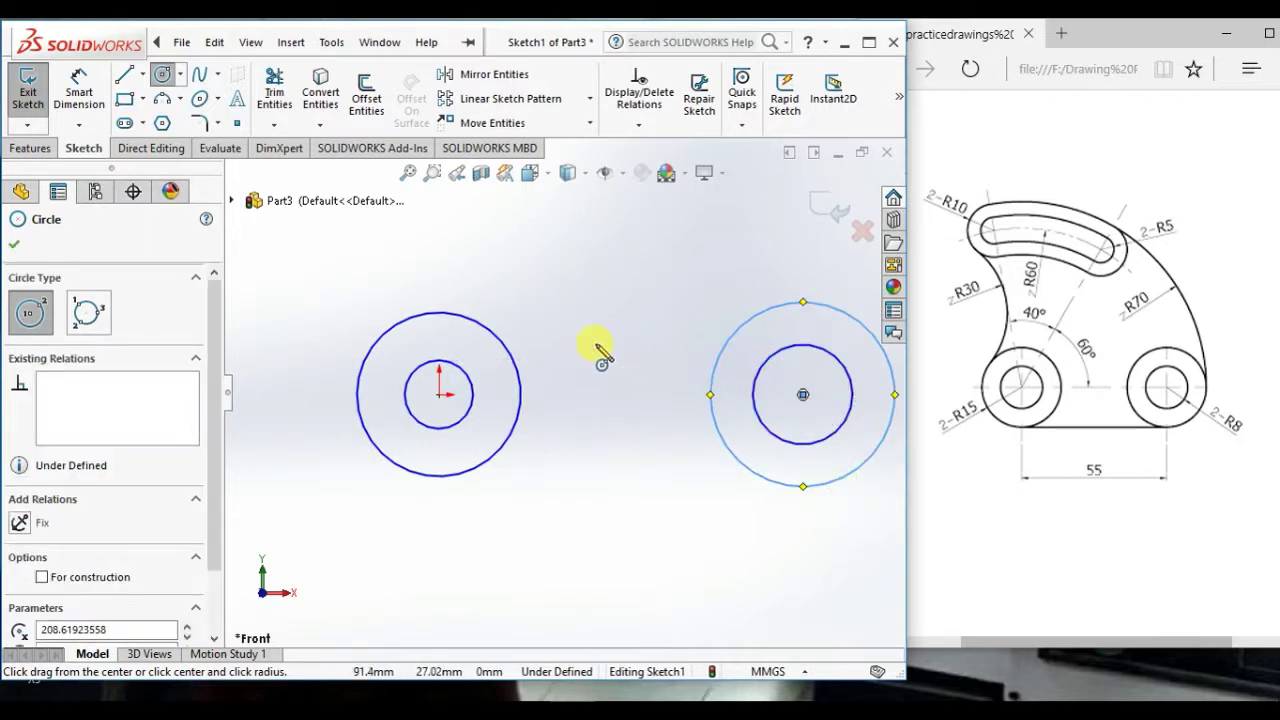
{"action": "right_click", "coordinate": [576, 316]}
{"action": "left_click", "coordinate": [618, 330]}
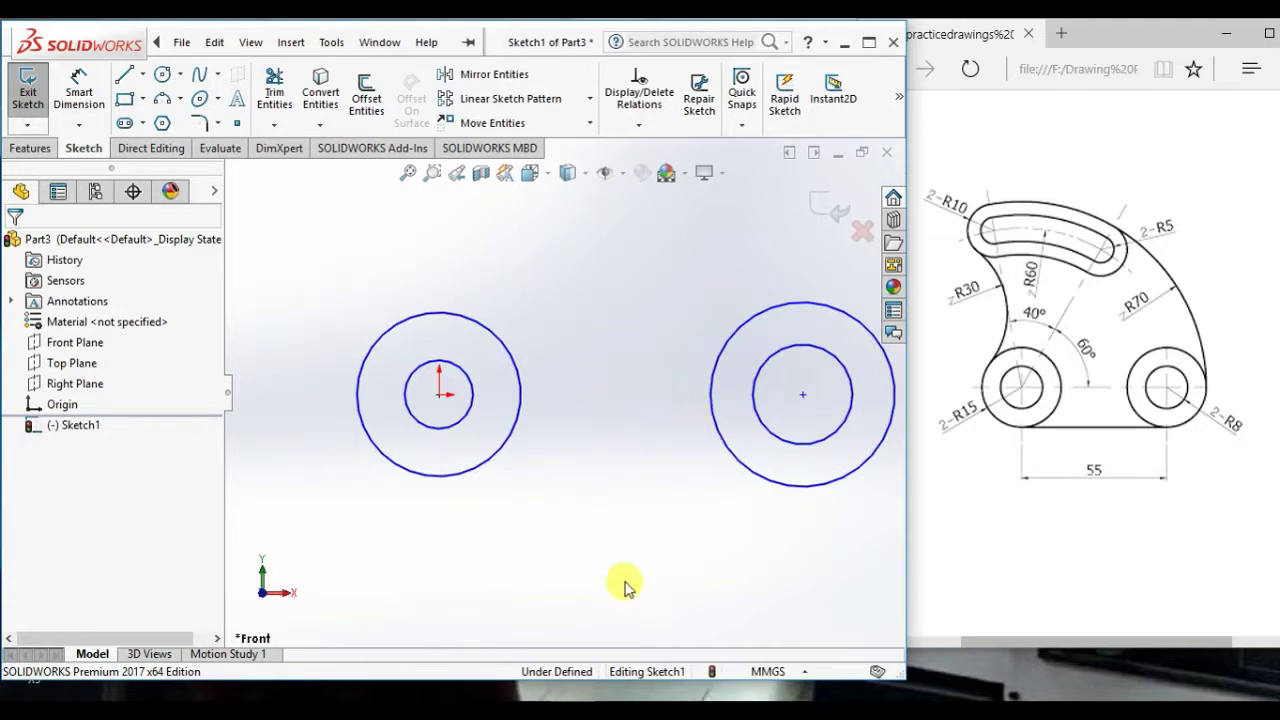
Step: Dimension the left outer circle to diameter 30, displayed as radius R15
{"action": "right_click_drag", "start_coordinate": [622, 582], "coordinate": [600, 220]}
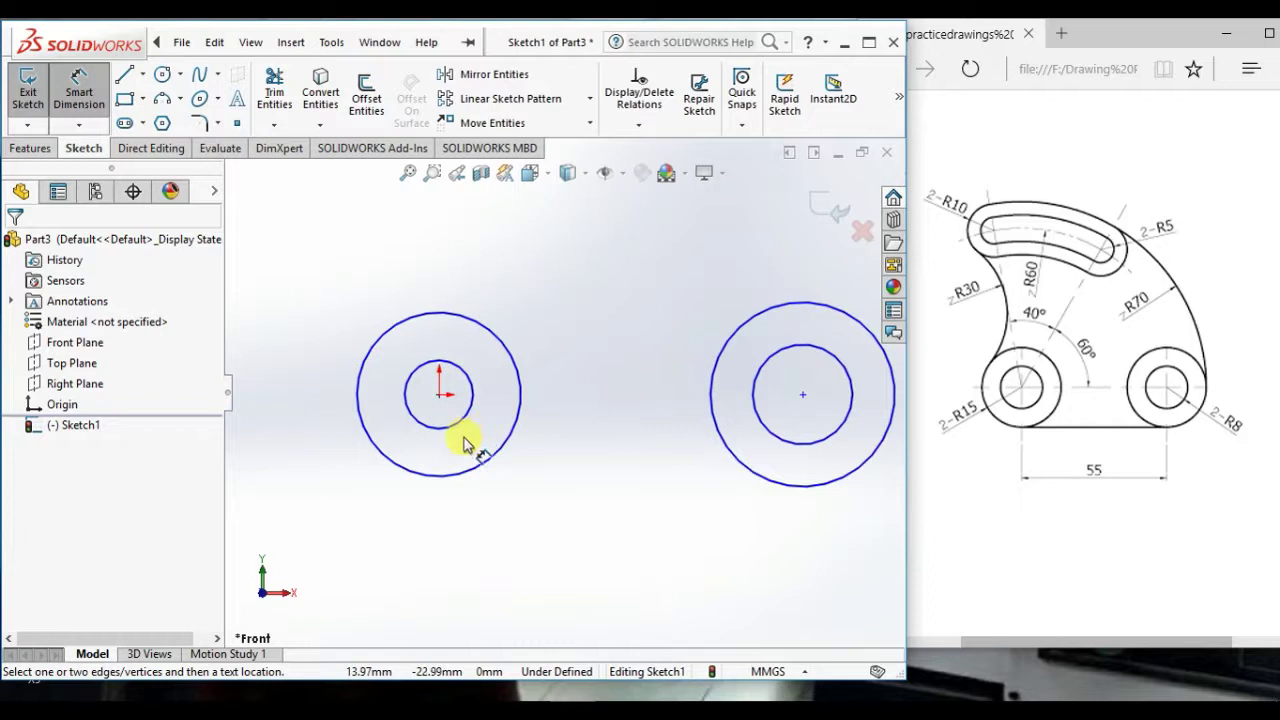
{"action": "left_click", "coordinate": [392, 461]}
{"action": "left_click", "coordinate": [323, 478]}
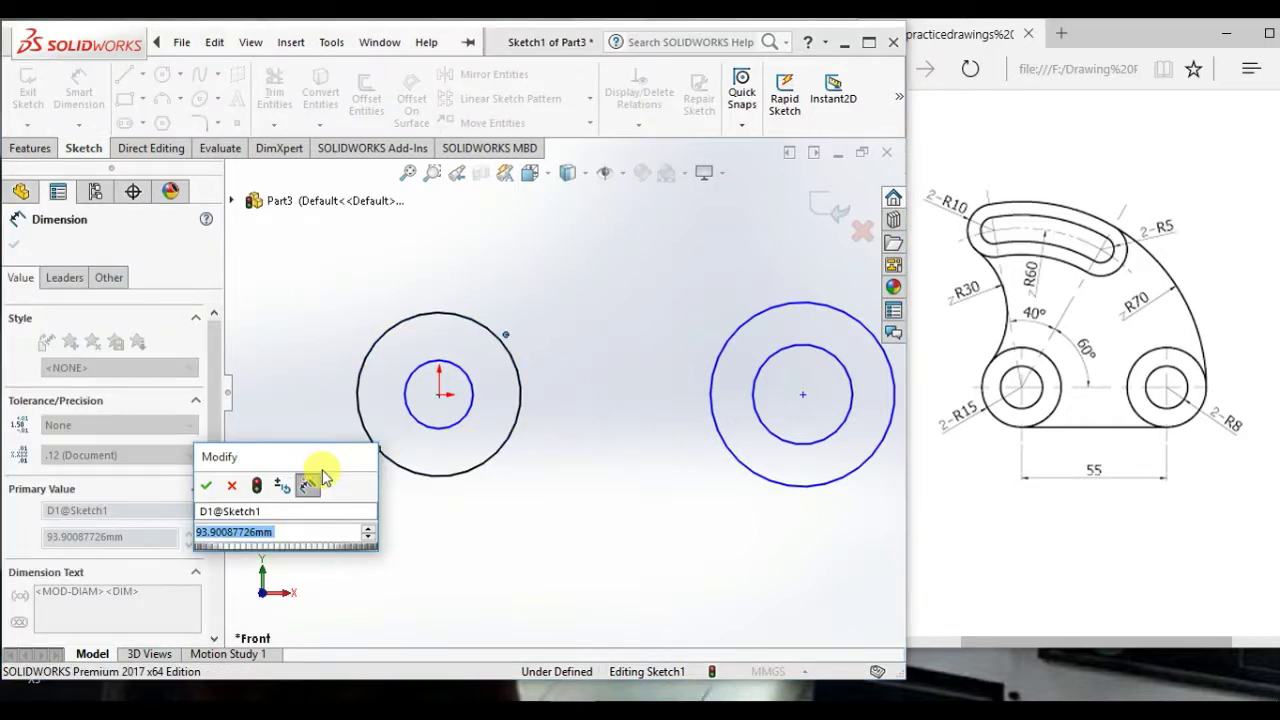
{"action": "type", "text": "30"}
{"action": "key", "text": "Return"}
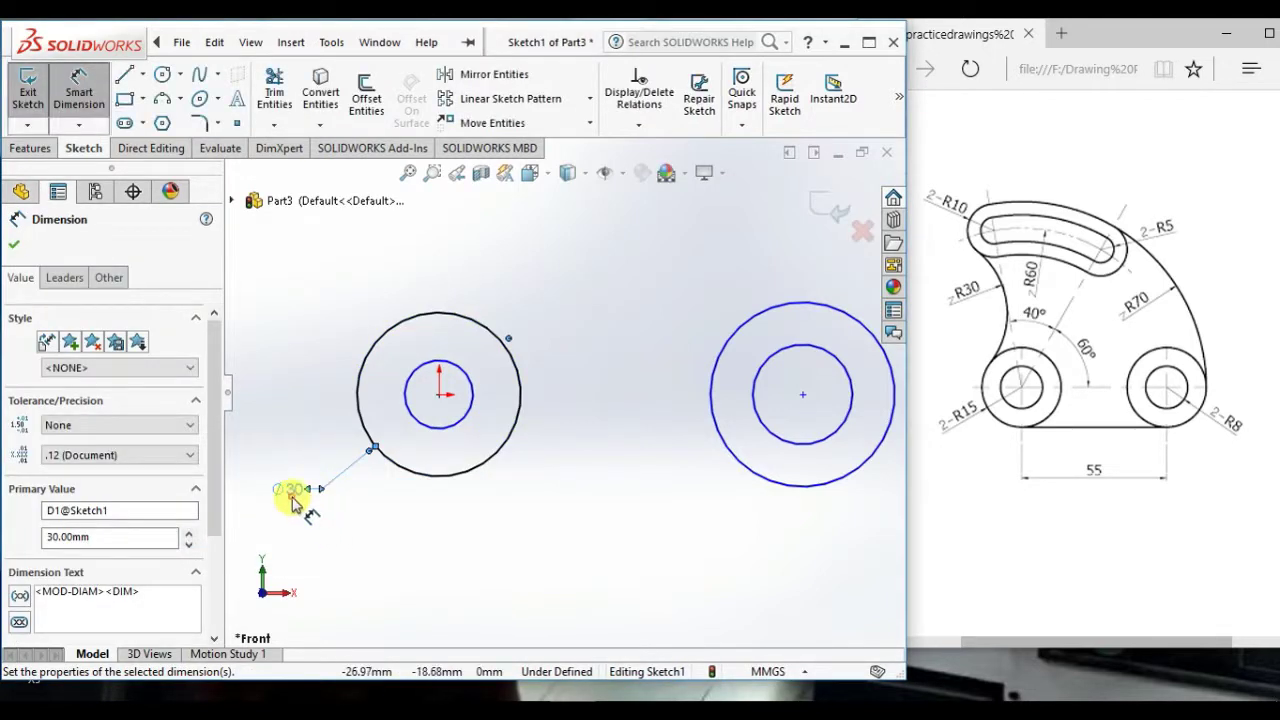
{"action": "right_click", "coordinate": [293, 503]}
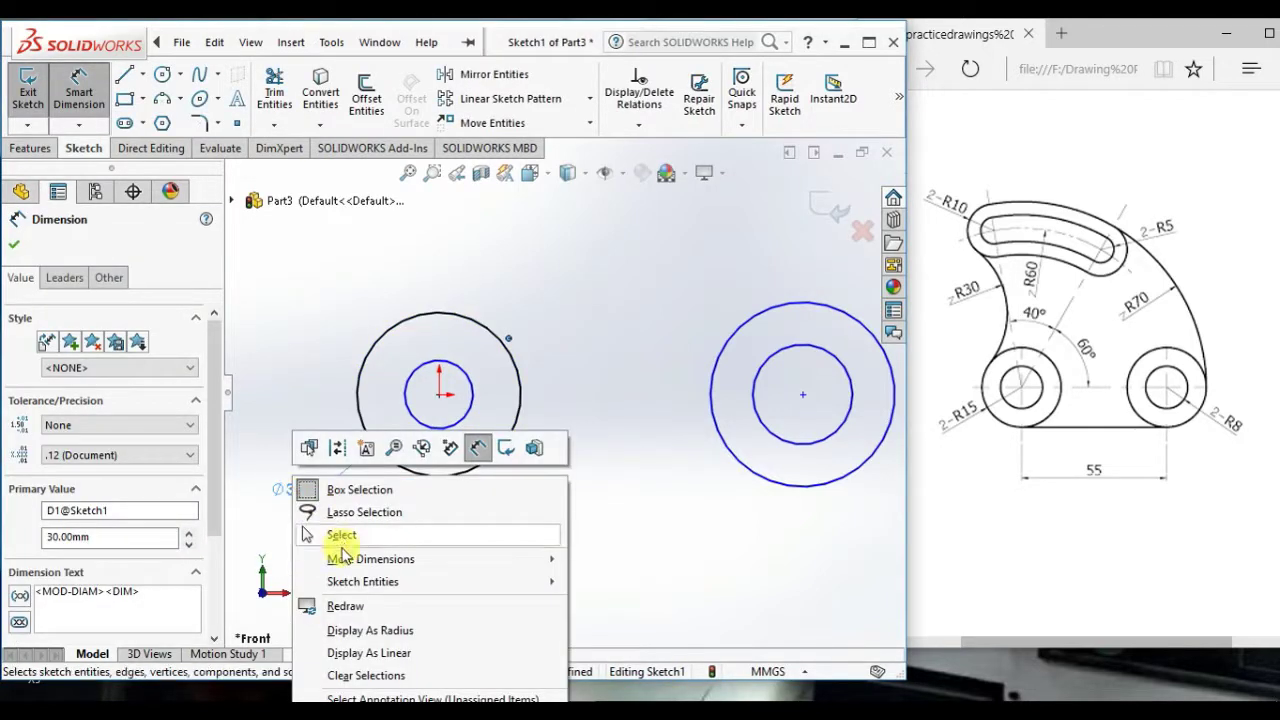
{"action": "left_click", "coordinate": [390, 630]}
{"action": "left_click", "coordinate": [400, 535]}
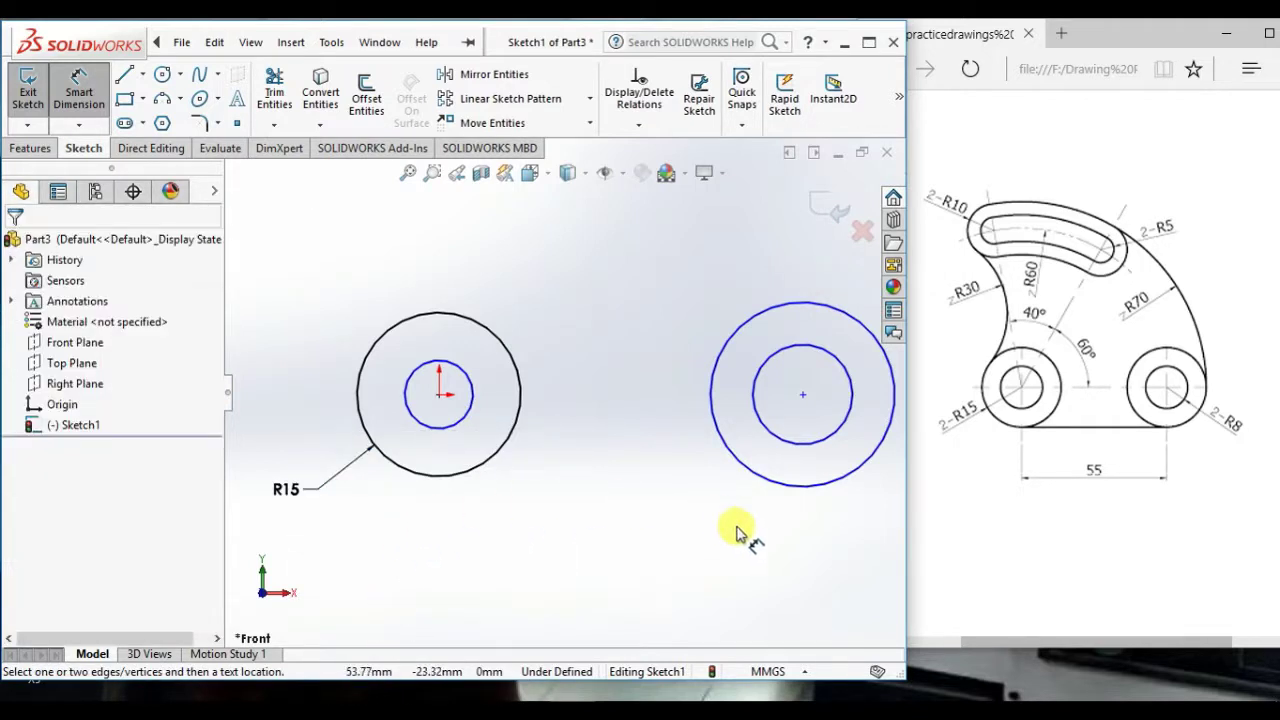
Step: Dimension the right inner circle to diameter 16, displayed as radius R8
{"action": "left_click", "coordinate": [810, 443]}
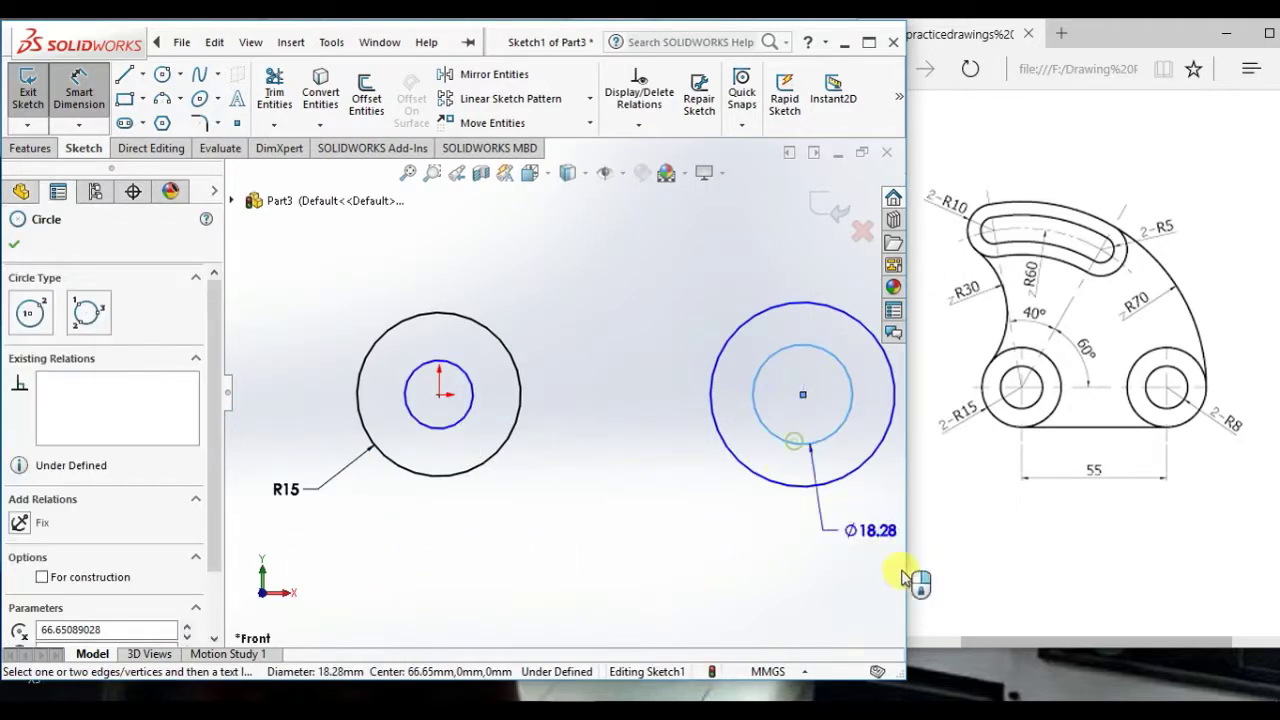
{"action": "left_click", "coordinate": [860, 524]}
{"action": "type", "text": "16"}
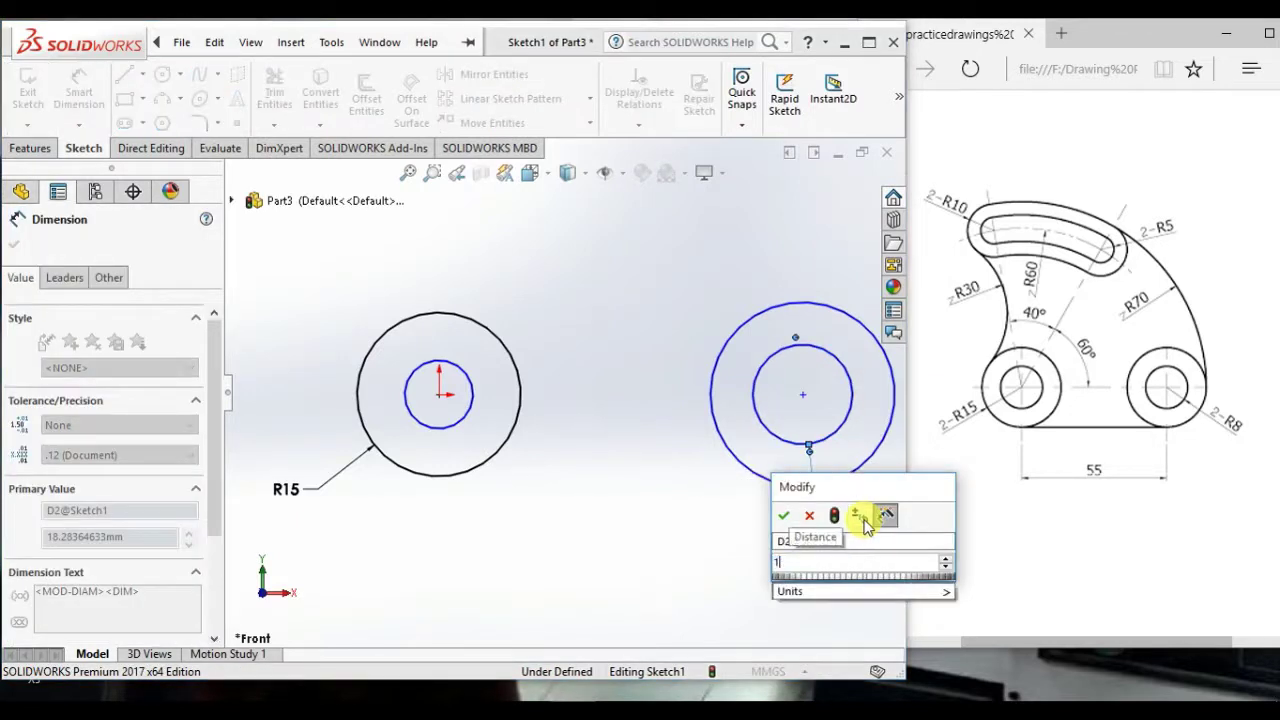
{"action": "key", "text": "Return"}
{"action": "right_click", "coordinate": [866, 525]}
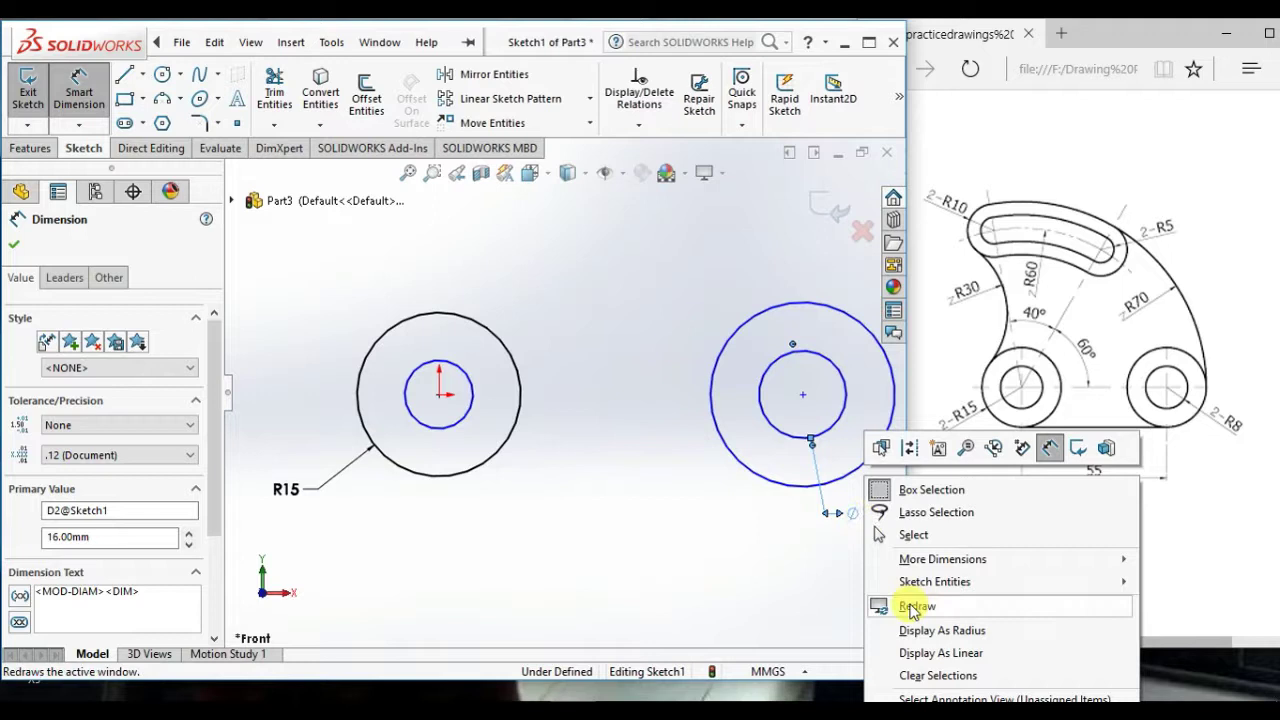
{"action": "left_click", "coordinate": [922, 630]}
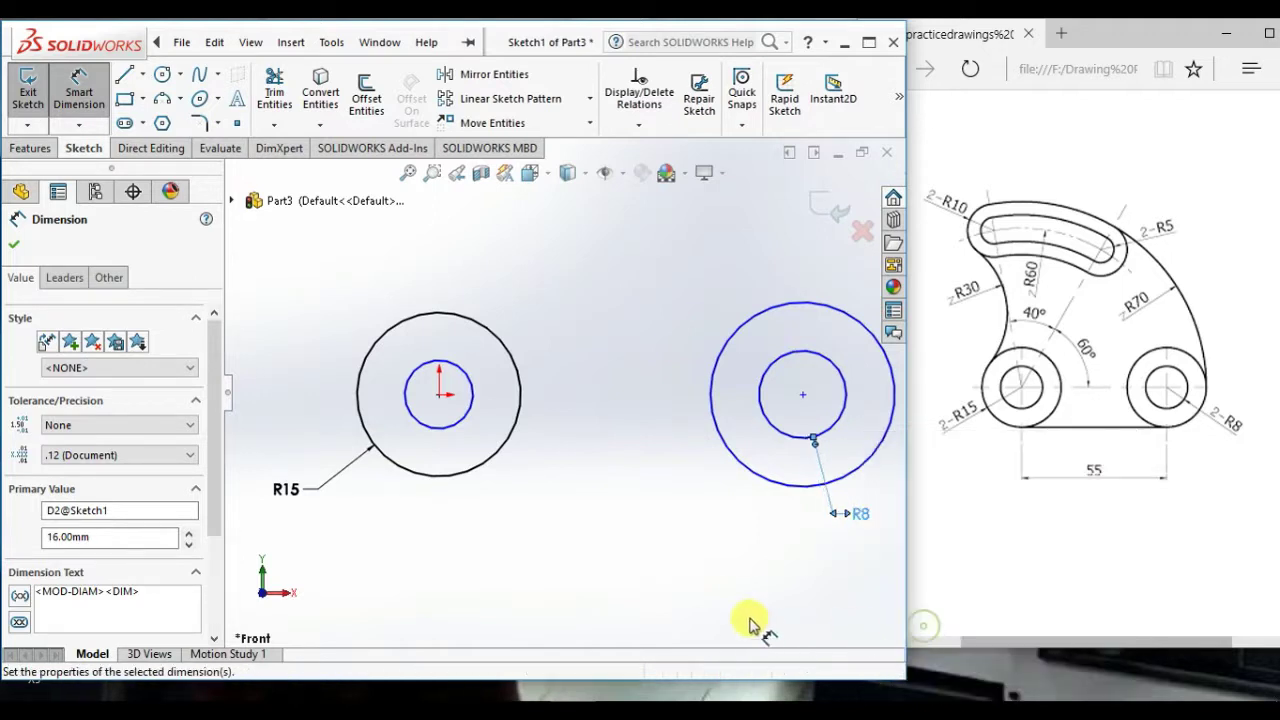
Step: Make the left and right inner circles equal in size
{"action": "right_click", "coordinate": [585, 458]}
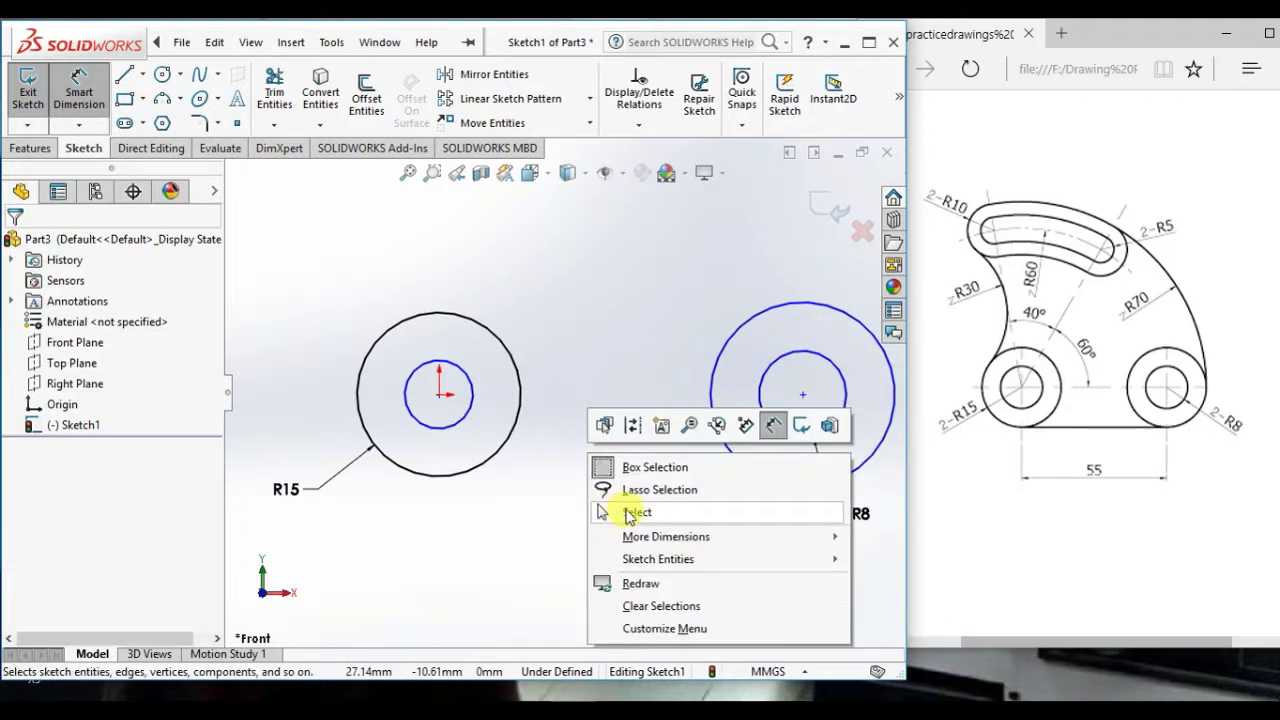
{"action": "left_click", "coordinate": [626, 508]}
{"action": "left_click", "coordinate": [473, 397]}
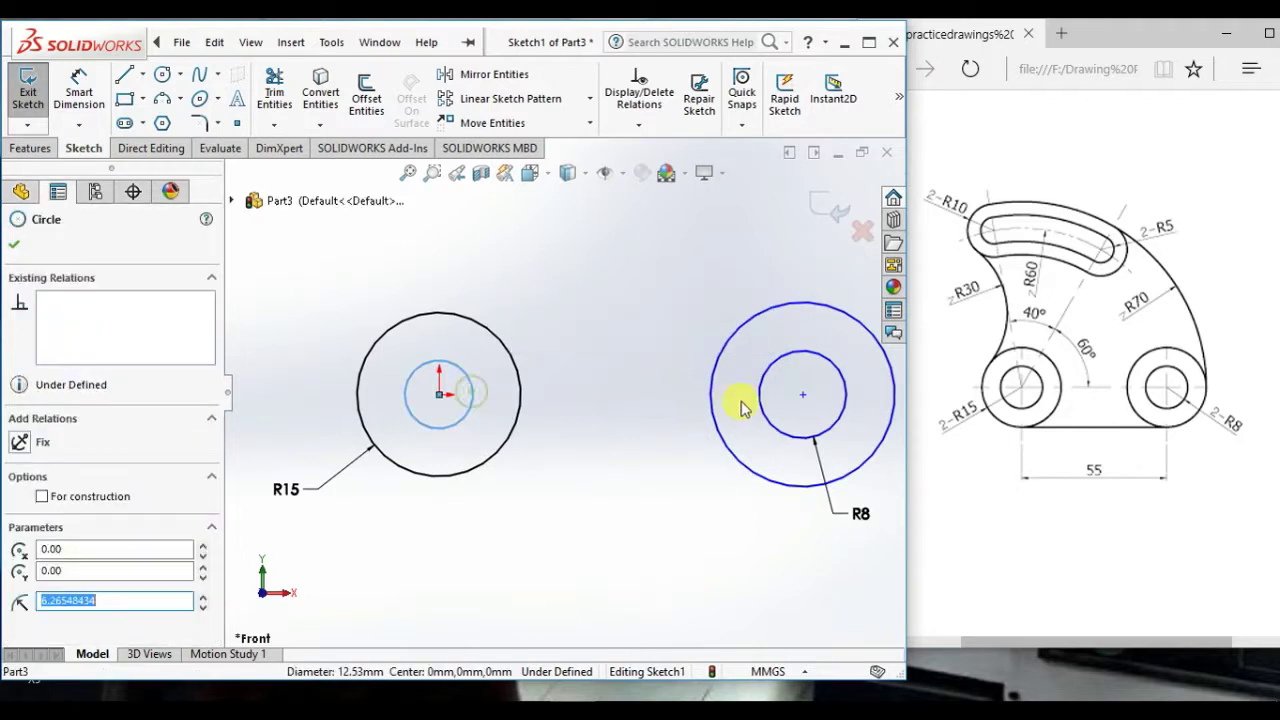
{"action": "left_click", "coordinate": [766, 414], "text": "ctrl"}
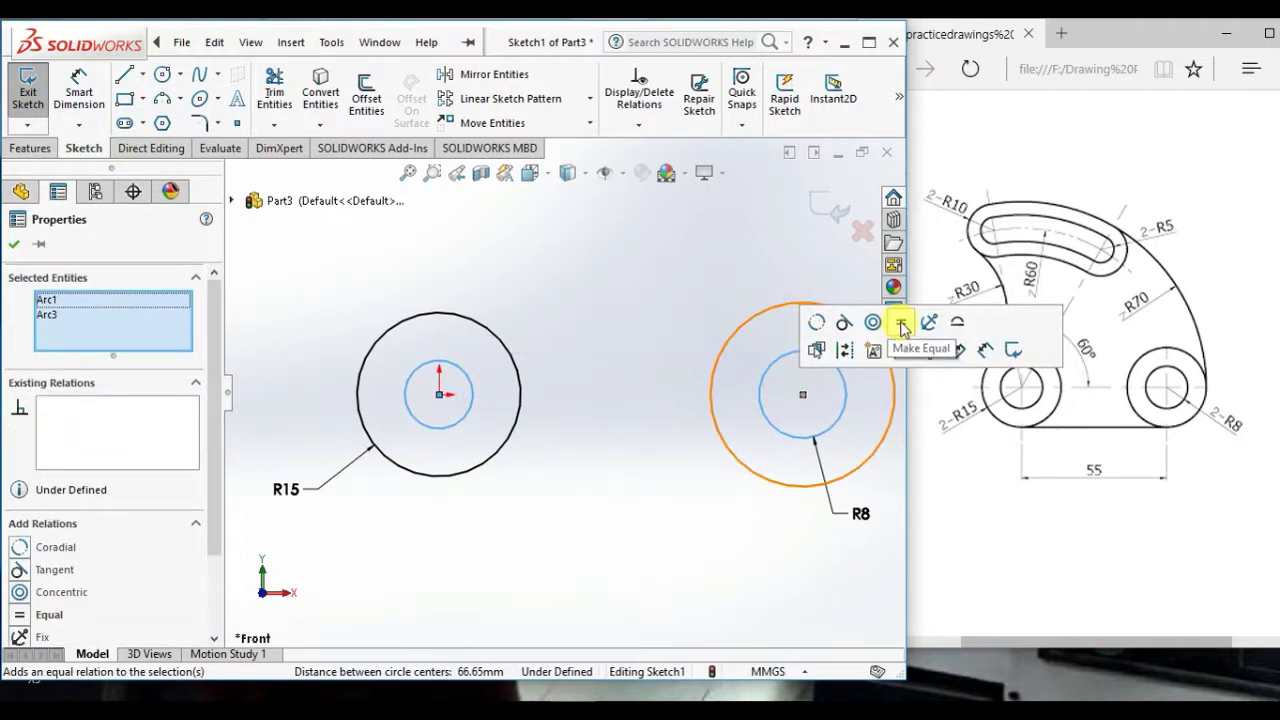
{"action": "left_click", "coordinate": [838, 322]}
Step: Make the two outer circles equal and select both circle centre points
{"action": "left_click", "coordinate": [740, 334]}
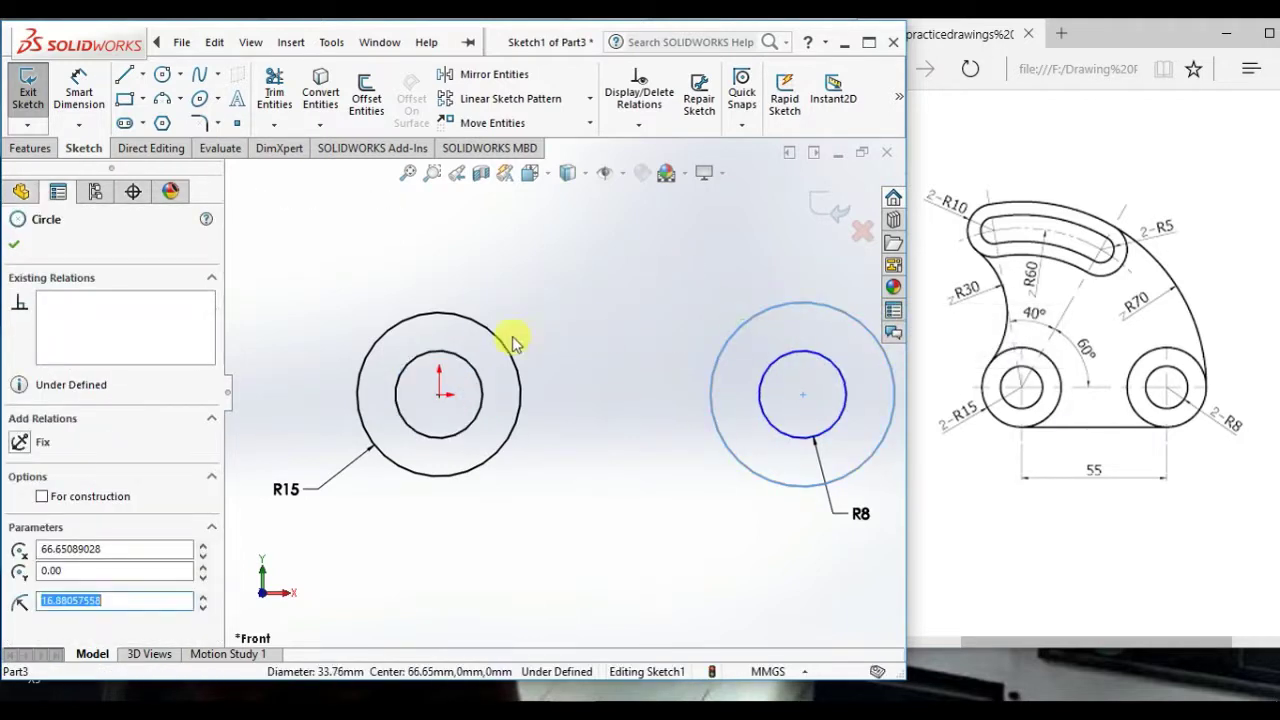
{"action": "left_click", "coordinate": [495, 343], "text": "ctrl"}
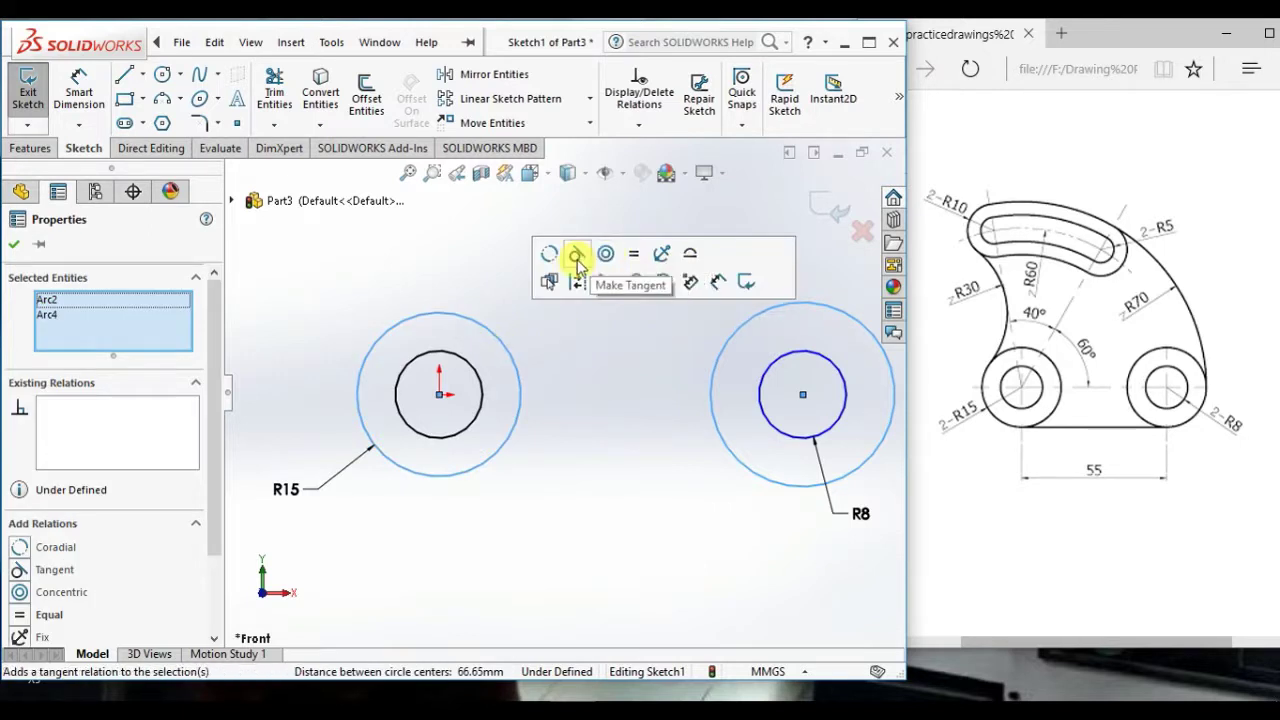
{"action": "left_click", "coordinate": [634, 255]}
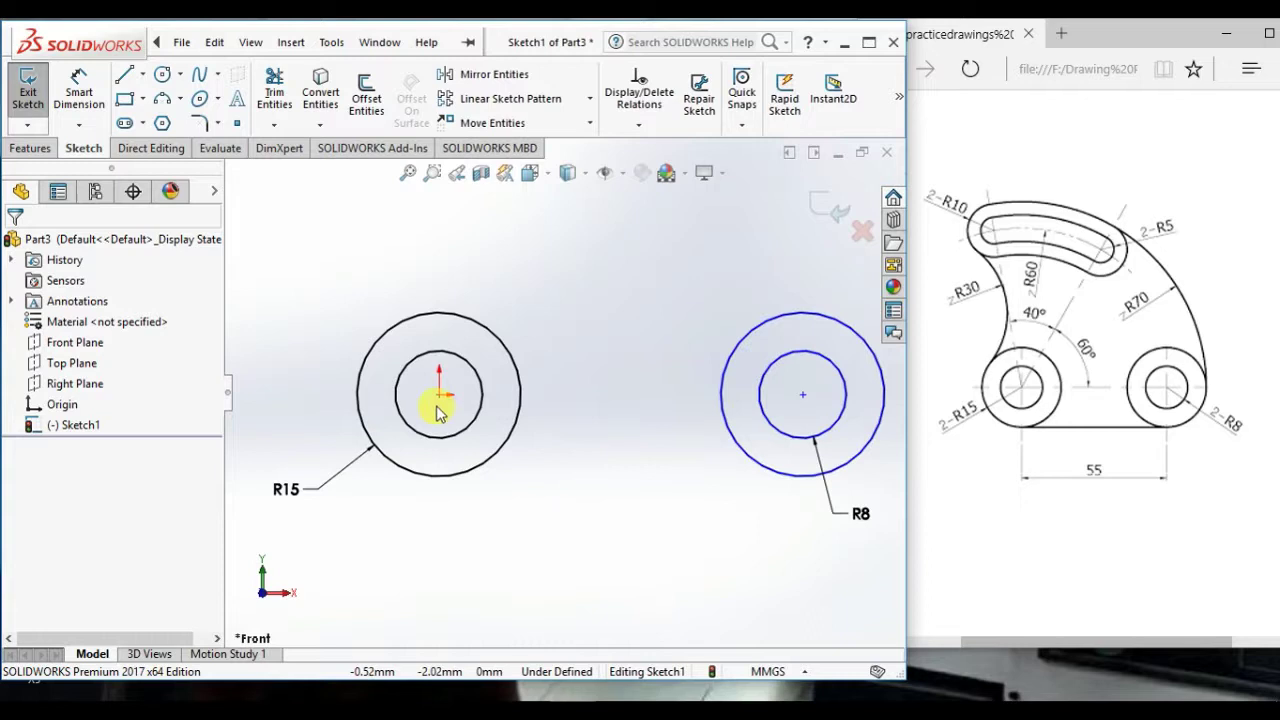
{"action": "left_click", "coordinate": [803, 396]}
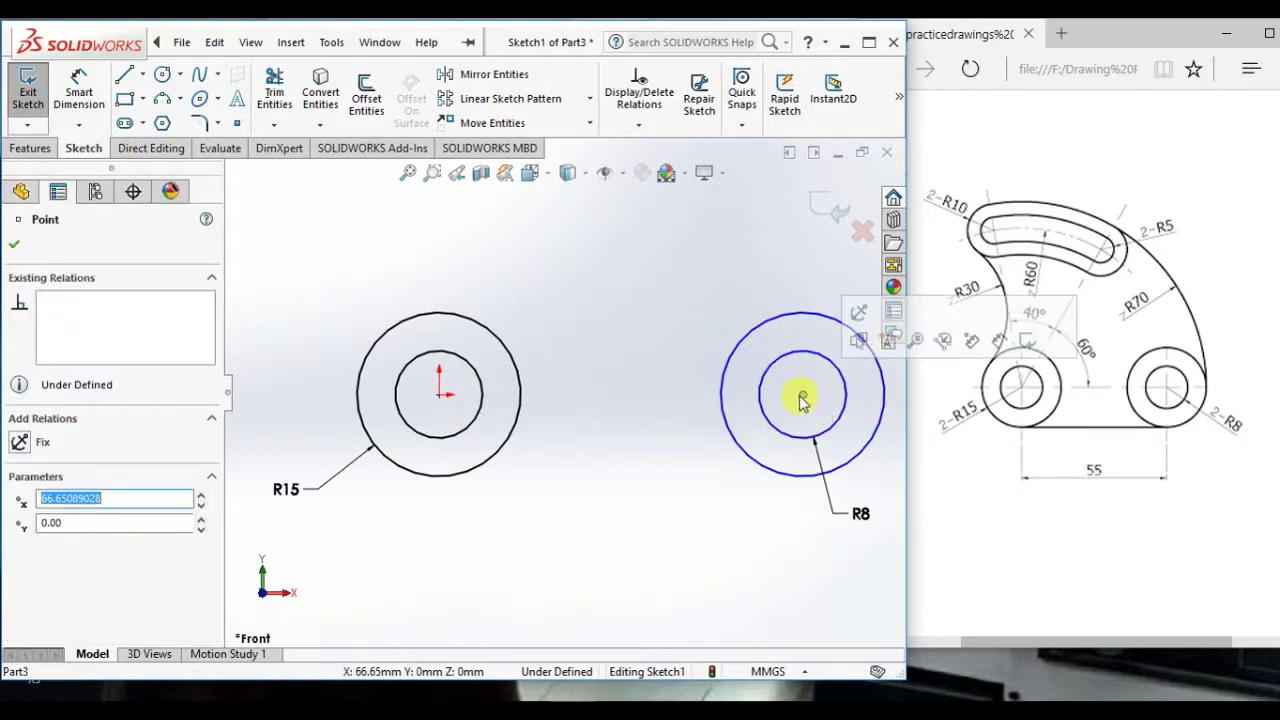
{"action": "left_click", "coordinate": [441, 397], "text": "ctrl"}
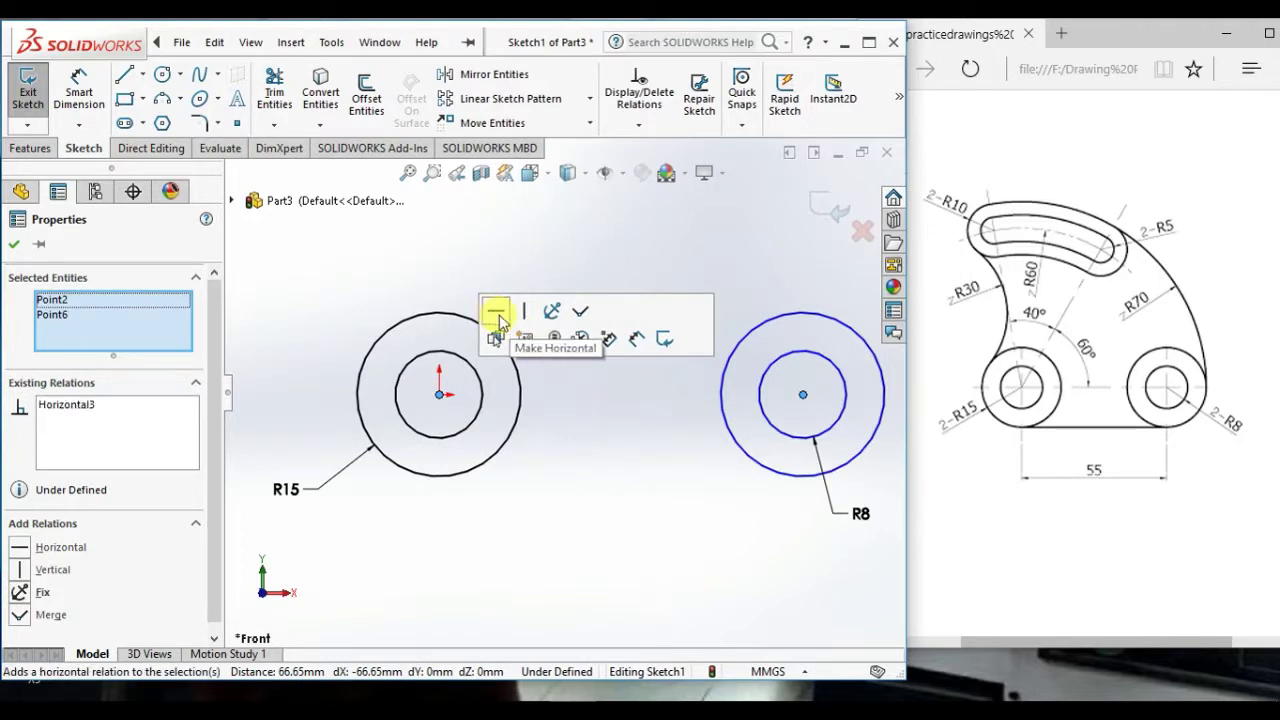
Step: Dimension the distance between the two circle centres to 55
{"action": "left_click", "coordinate": [620, 514]}
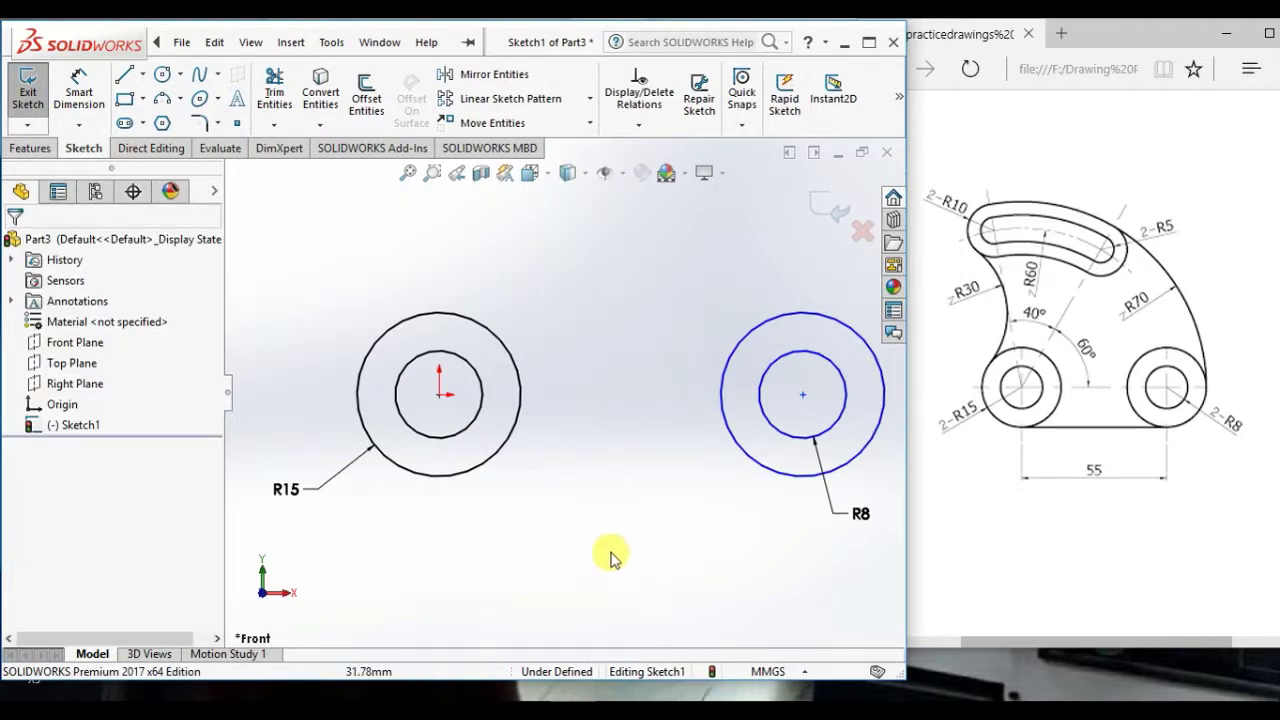
{"action": "right_click_drag", "start_coordinate": [600, 570], "coordinate": [535, 288]}
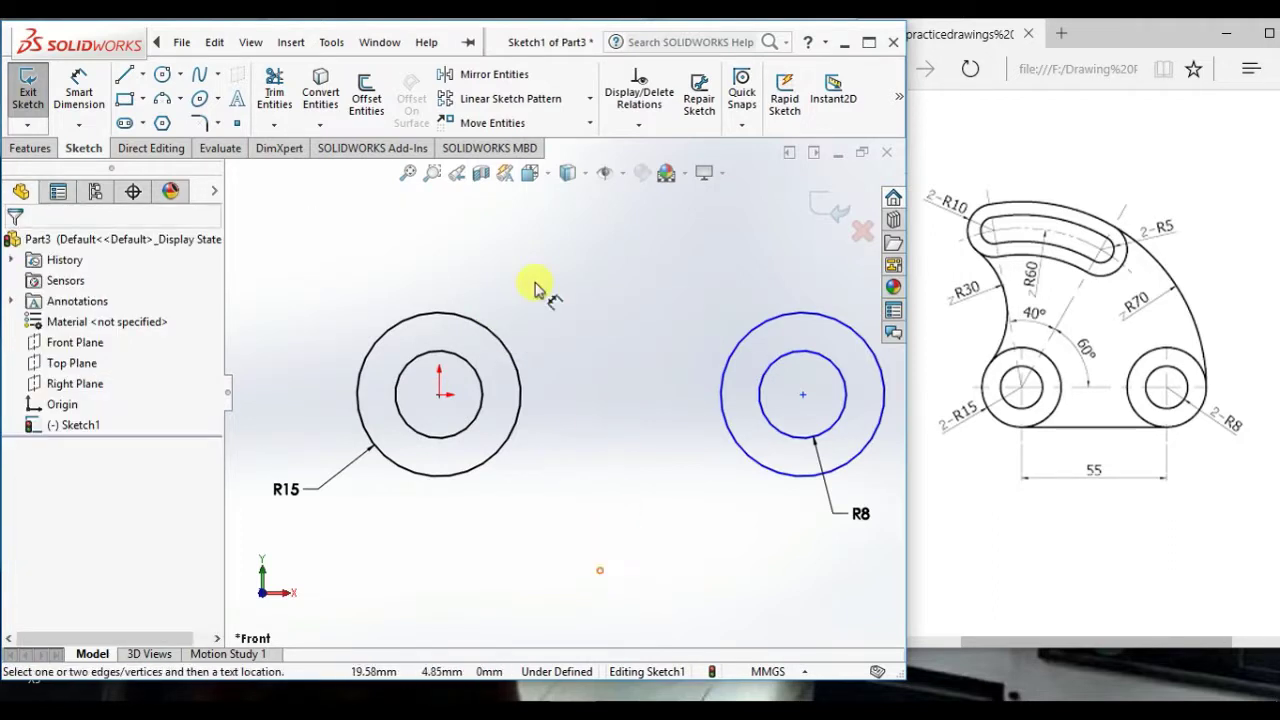
{"action": "left_click", "coordinate": [803, 396]}
{"action": "left_click", "coordinate": [440, 397]}
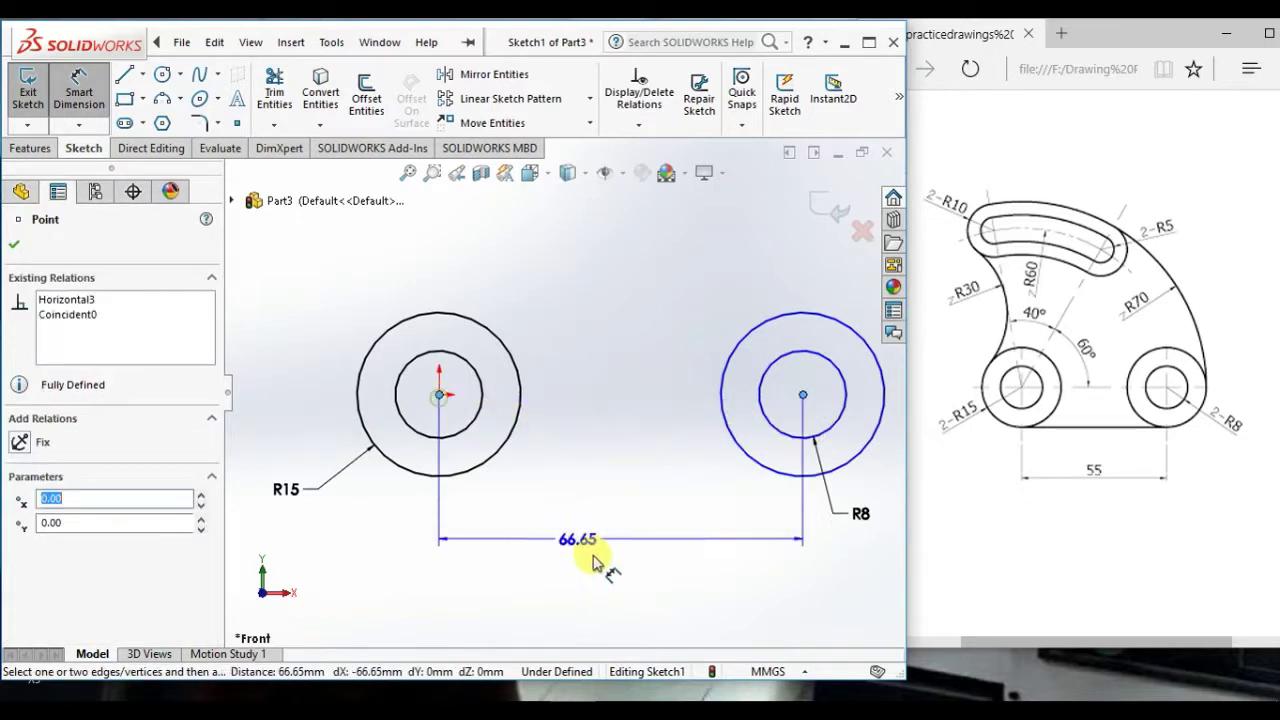
{"action": "left_click", "coordinate": [606, 566]}
{"action": "type", "text": "55"}
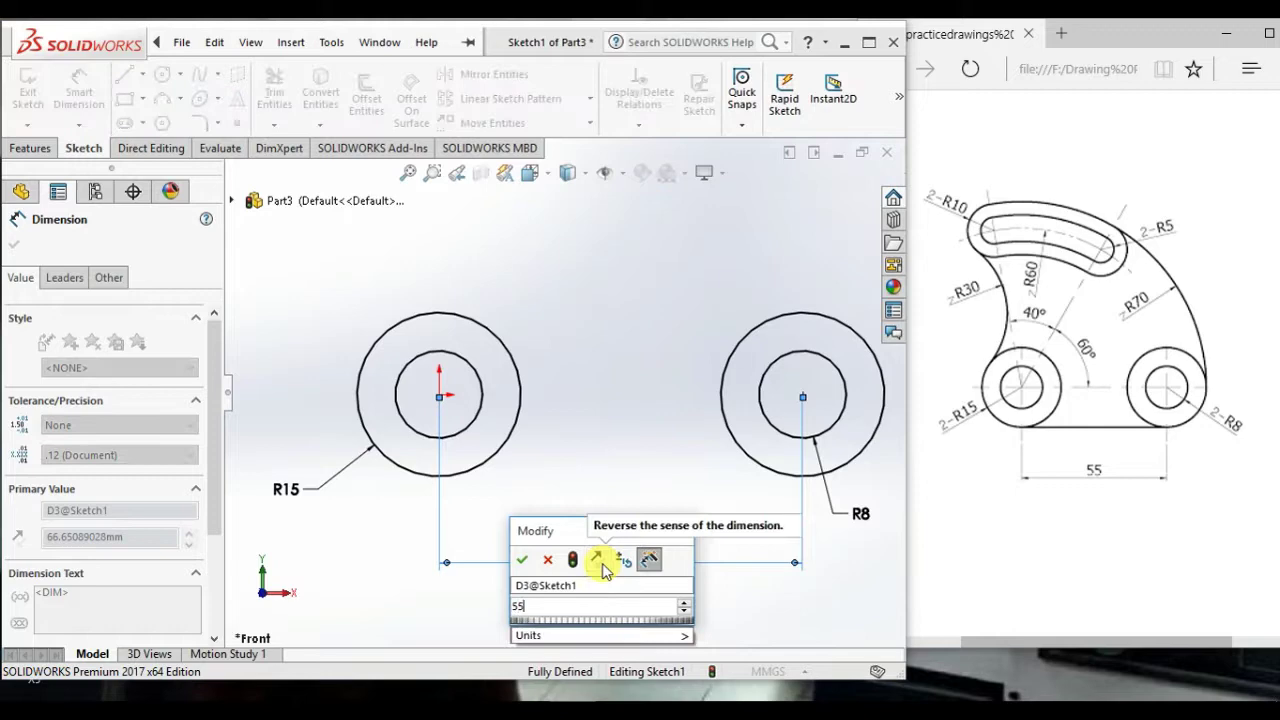
{"action": "key", "text": "Return"}
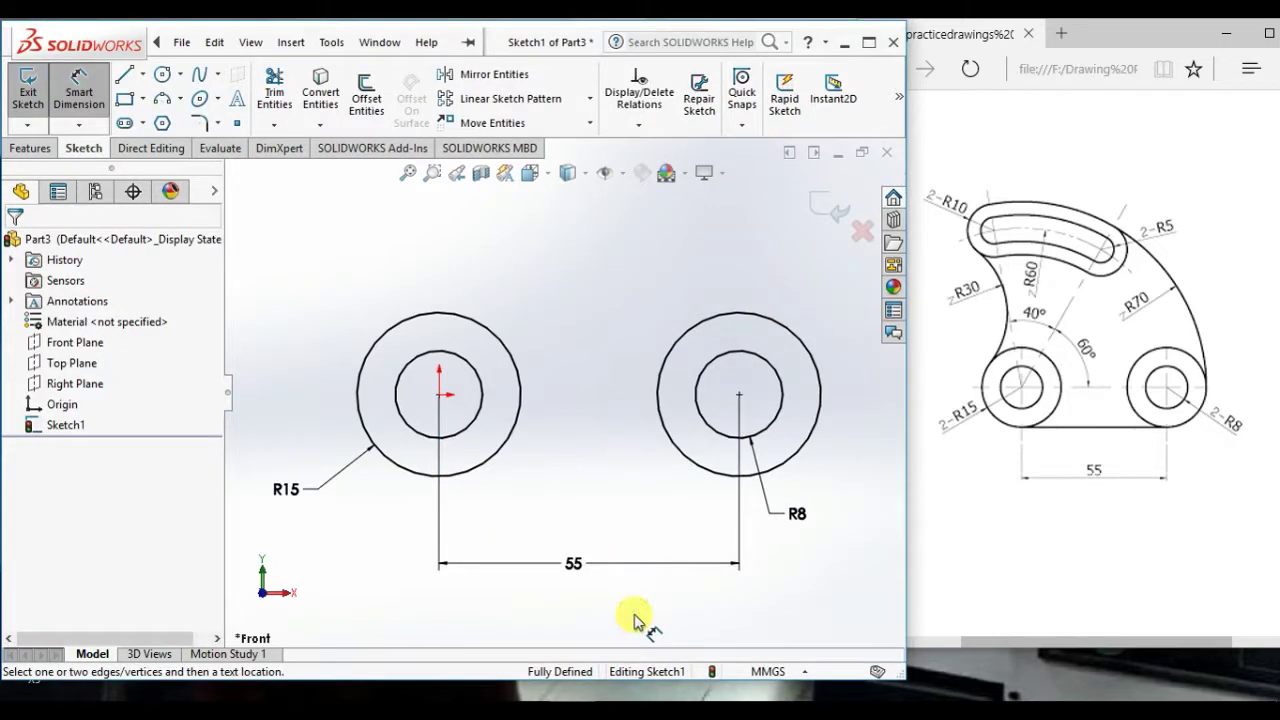
Step: Draw a straight line joining the bottoms of the two outer circles
{"action": "left_click", "coordinate": [124, 74]}
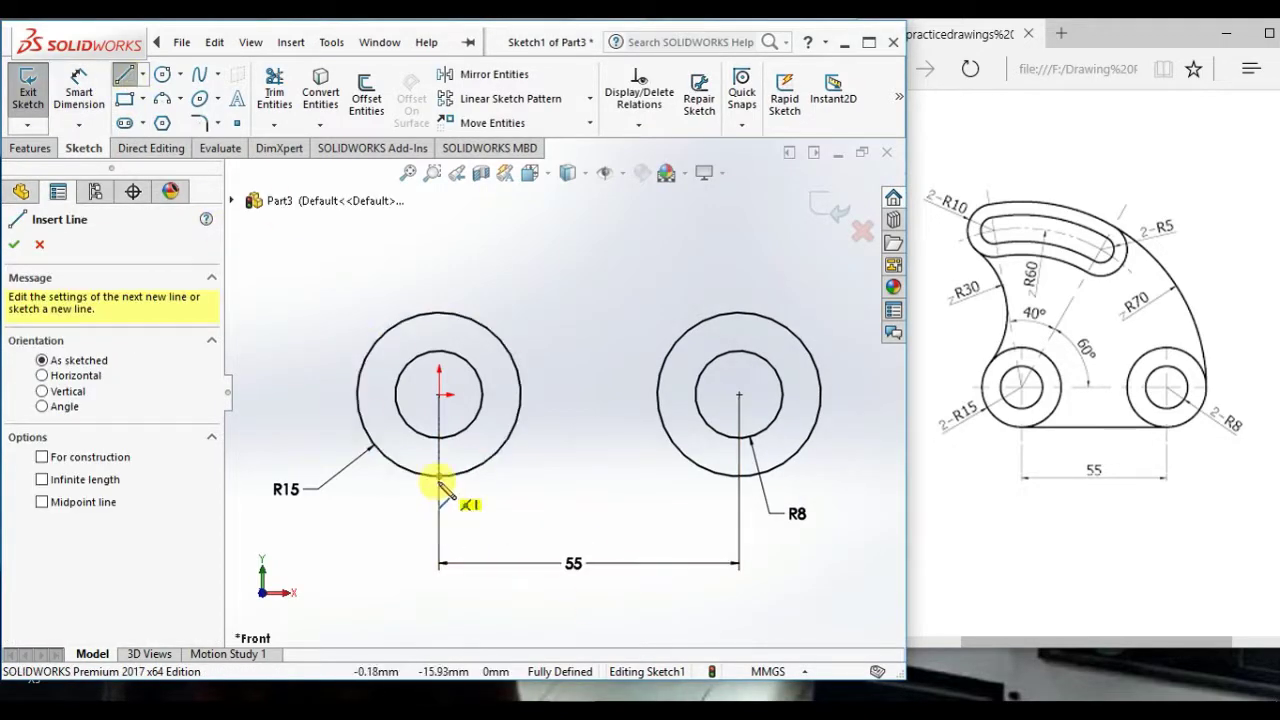
{"action": "left_click", "coordinate": [439, 476]}
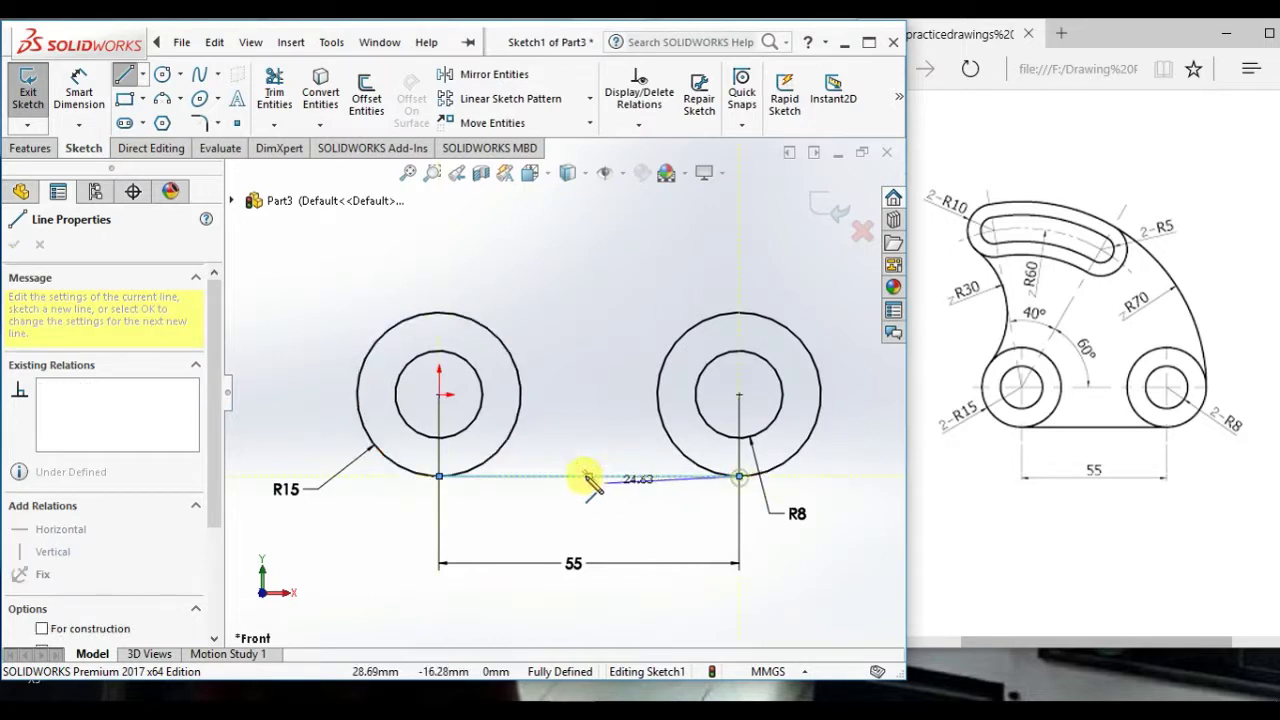
{"action": "right_click", "coordinate": [562, 378]}
{"action": "left_click", "coordinate": [600, 389]}
{"action": "scroll", "coordinate": [600, 400], "scroll_direction": "up", "scroll_amount": 2}
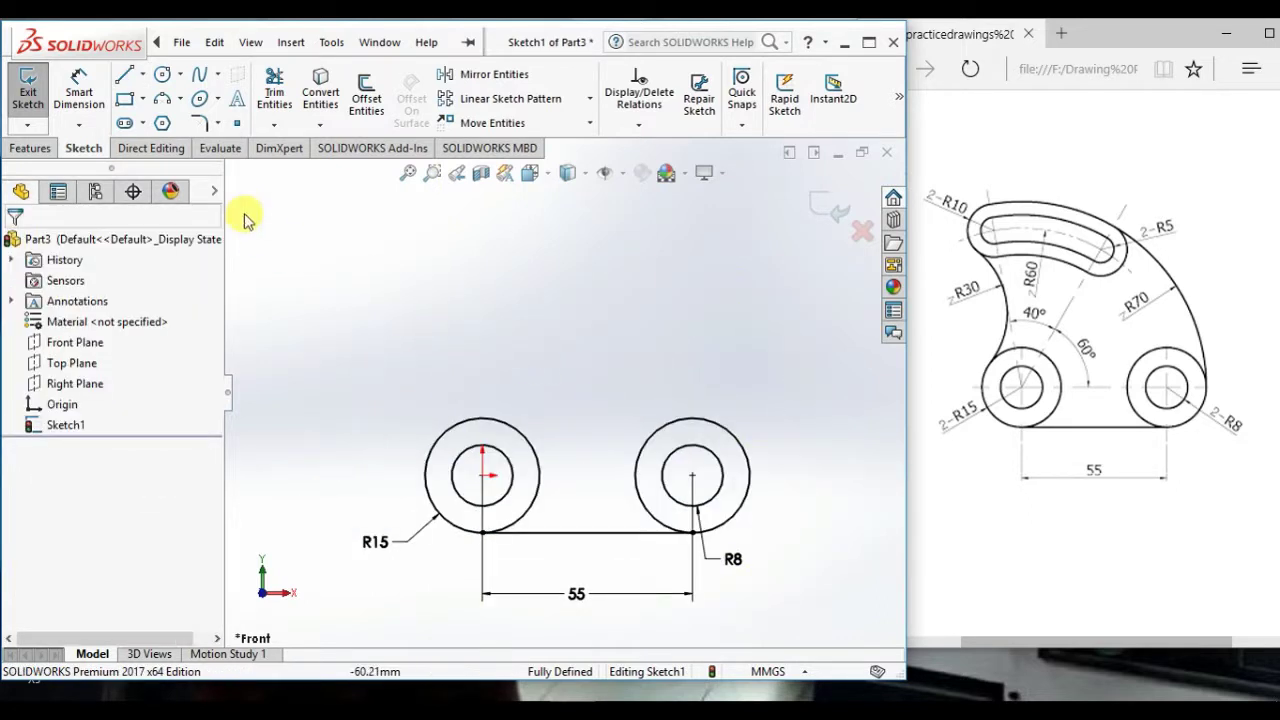
Step: Draw two construction centerlines from the left circle's centre, one up-left and one up-right
{"action": "left_click", "coordinate": [143, 74]}
{"action": "left_click", "coordinate": [158, 121]}
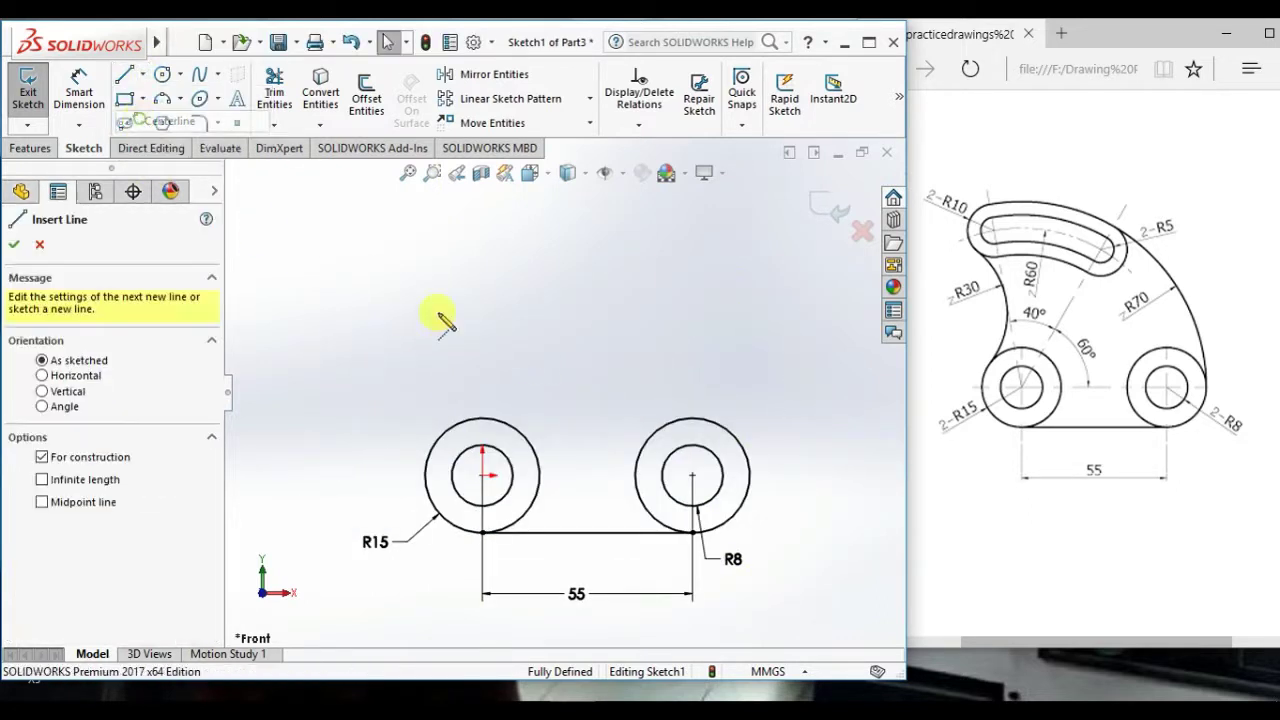
{"action": "left_click", "coordinate": [407, 263]}
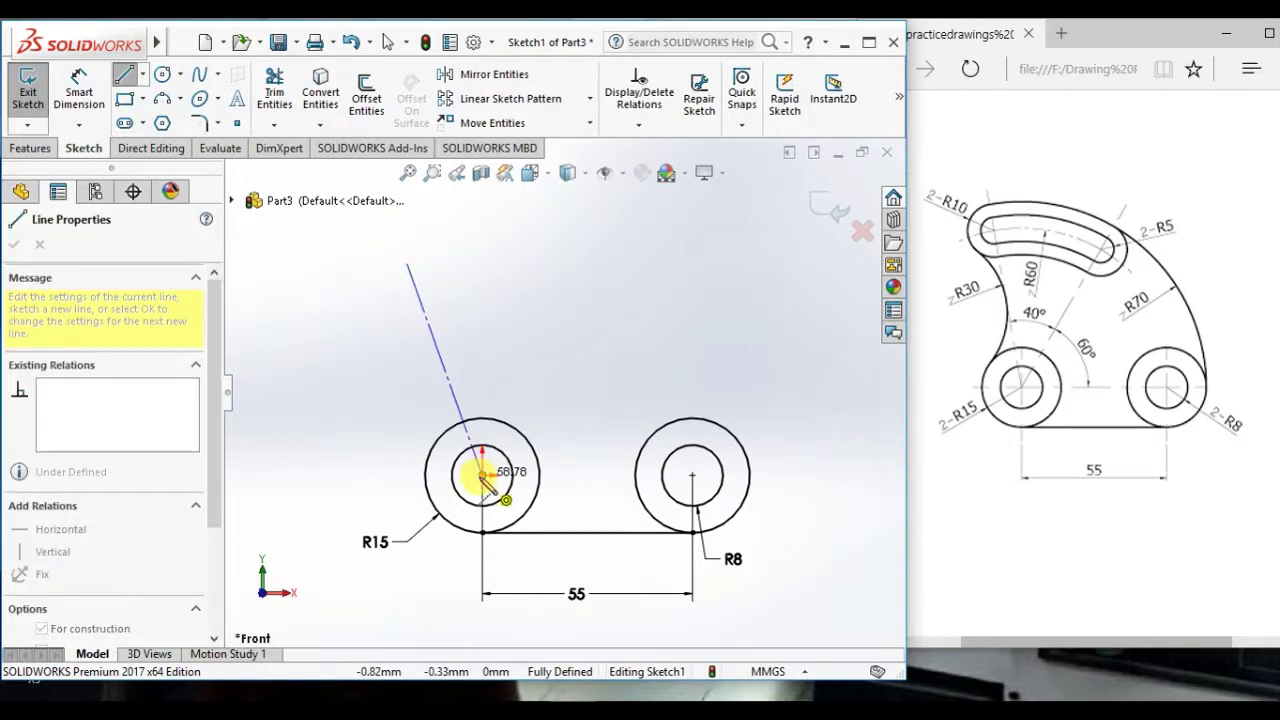
{"action": "left_click", "coordinate": [482, 474]}
{"action": "left_click", "coordinate": [628, 257]}
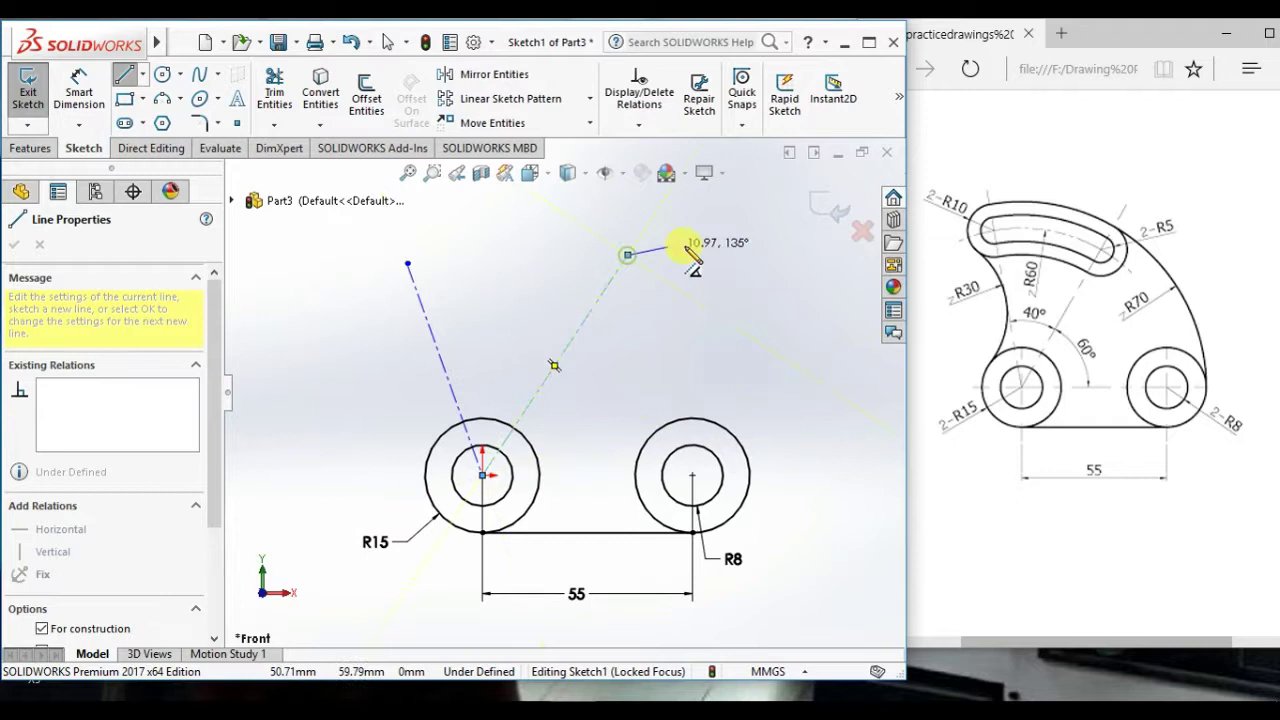
{"action": "right_click", "coordinate": [700, 245]}
{"action": "left_click", "coordinate": [716, 262]}
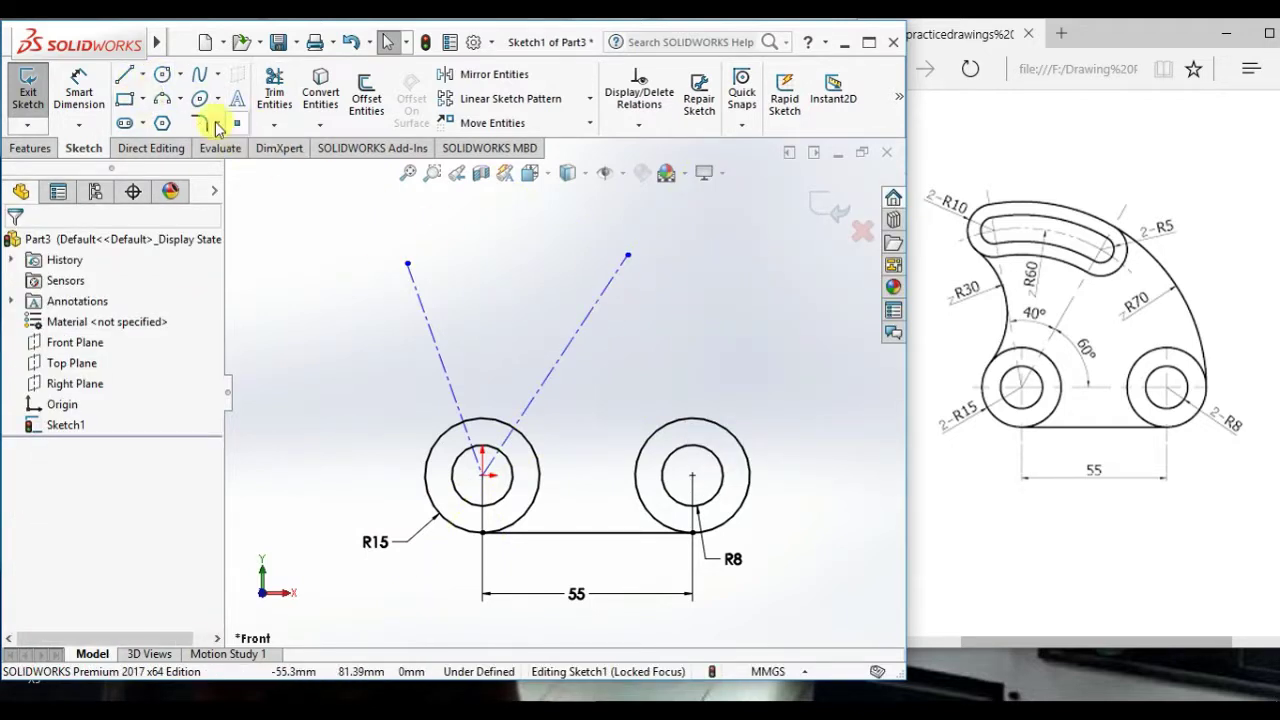
{"action": "left_click", "coordinate": [143, 74]}
{"action": "left_click", "coordinate": [138, 118]}
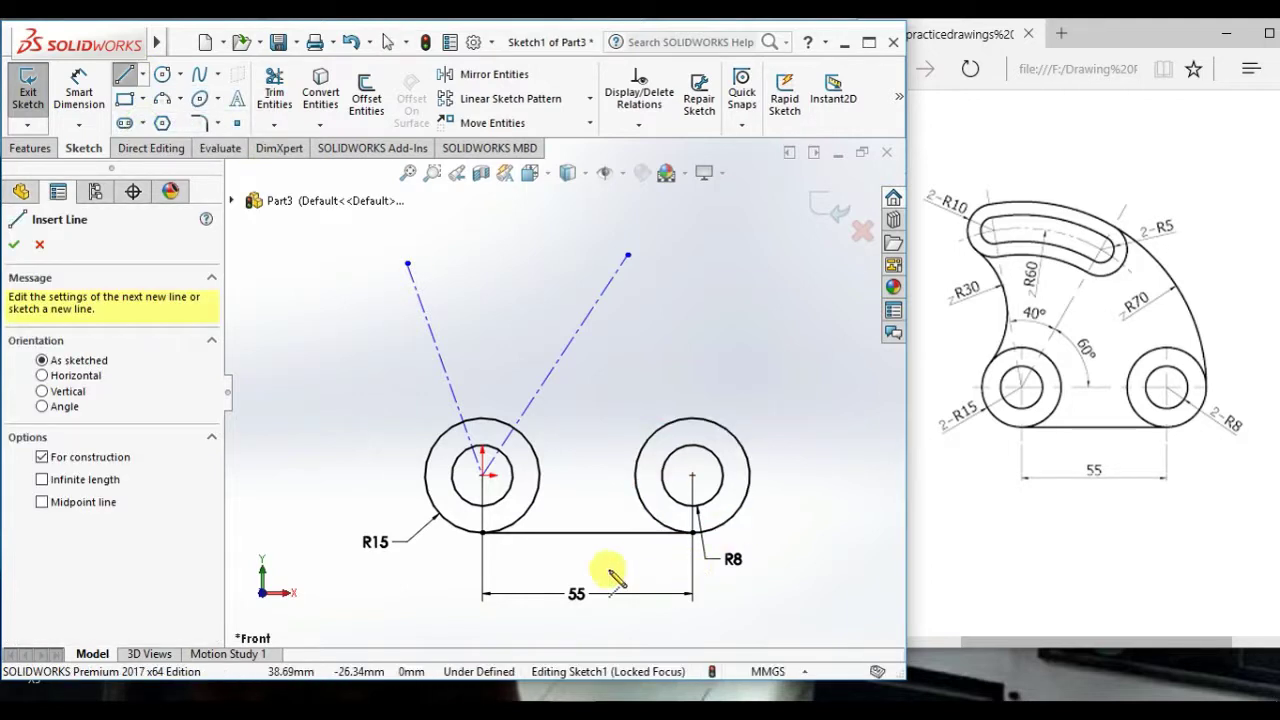
Step: Draw a construction centerline joining the left and right circle centres
{"action": "left_click", "coordinate": [482, 475]}
{"action": "left_click", "coordinate": [692, 475]}
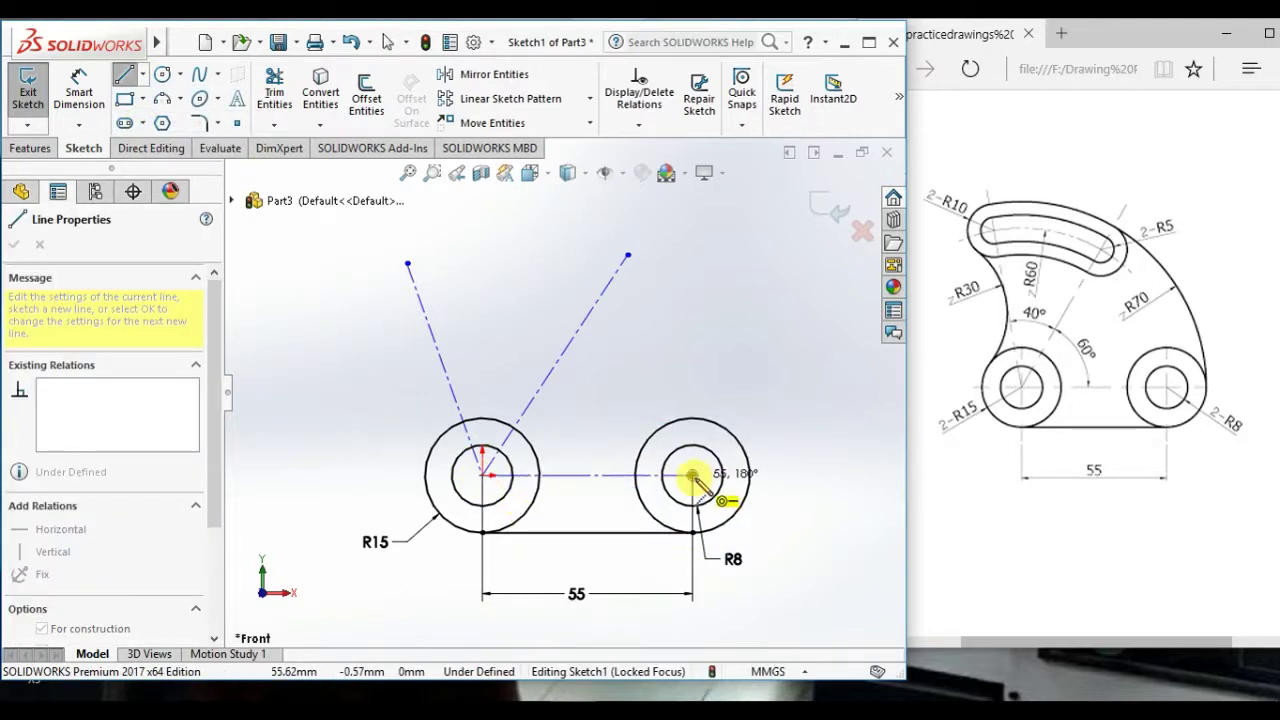
{"action": "right_click", "coordinate": [686, 358]}
{"action": "left_click", "coordinate": [727, 372]}
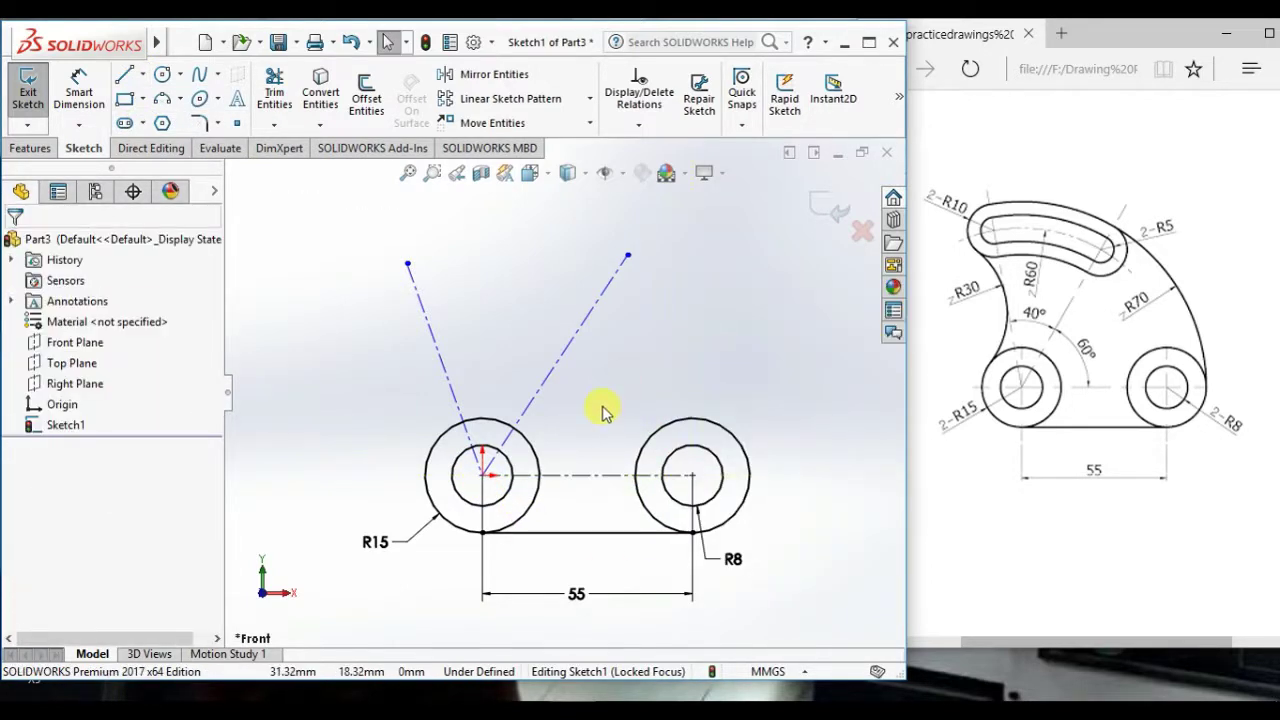
Step: Dimension the right-leaning centerline at 60° to the horizontal centerline
{"action": "right_click_drag", "start_coordinate": [603, 402], "coordinate": [603, 360]}
{"action": "left_click", "coordinate": [603, 480]}
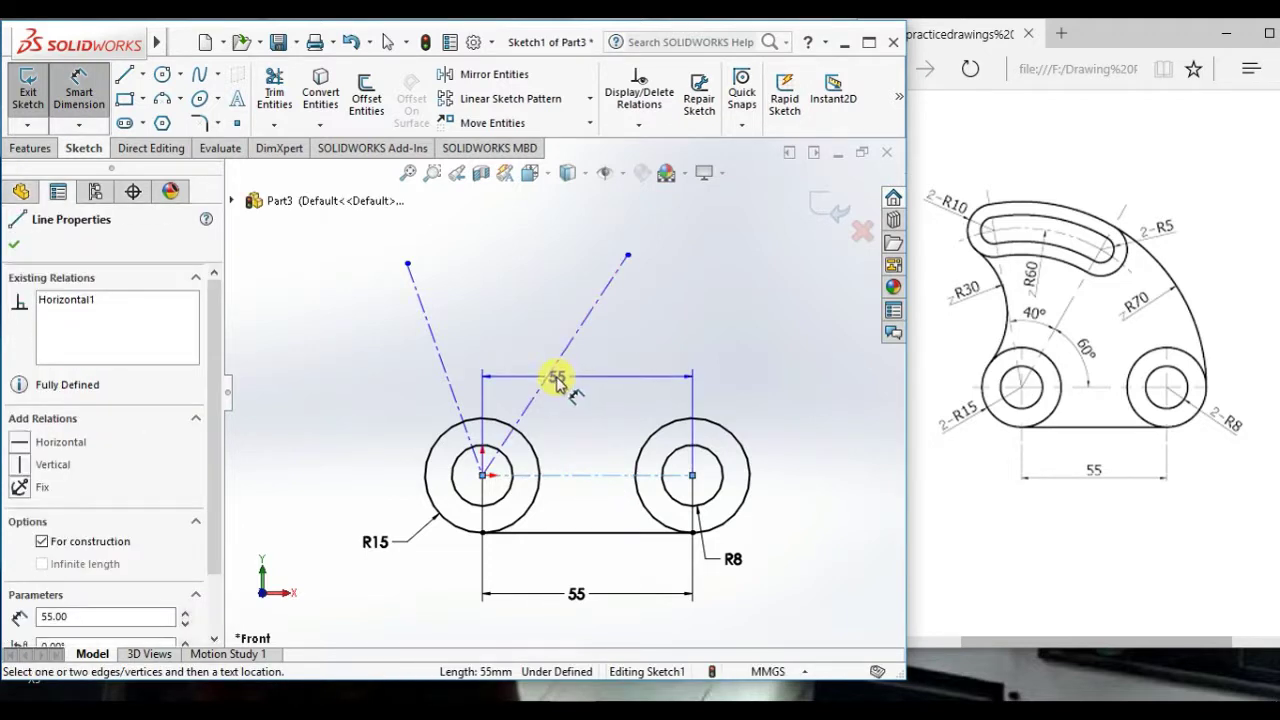
{"action": "left_click", "coordinate": [558, 368]}
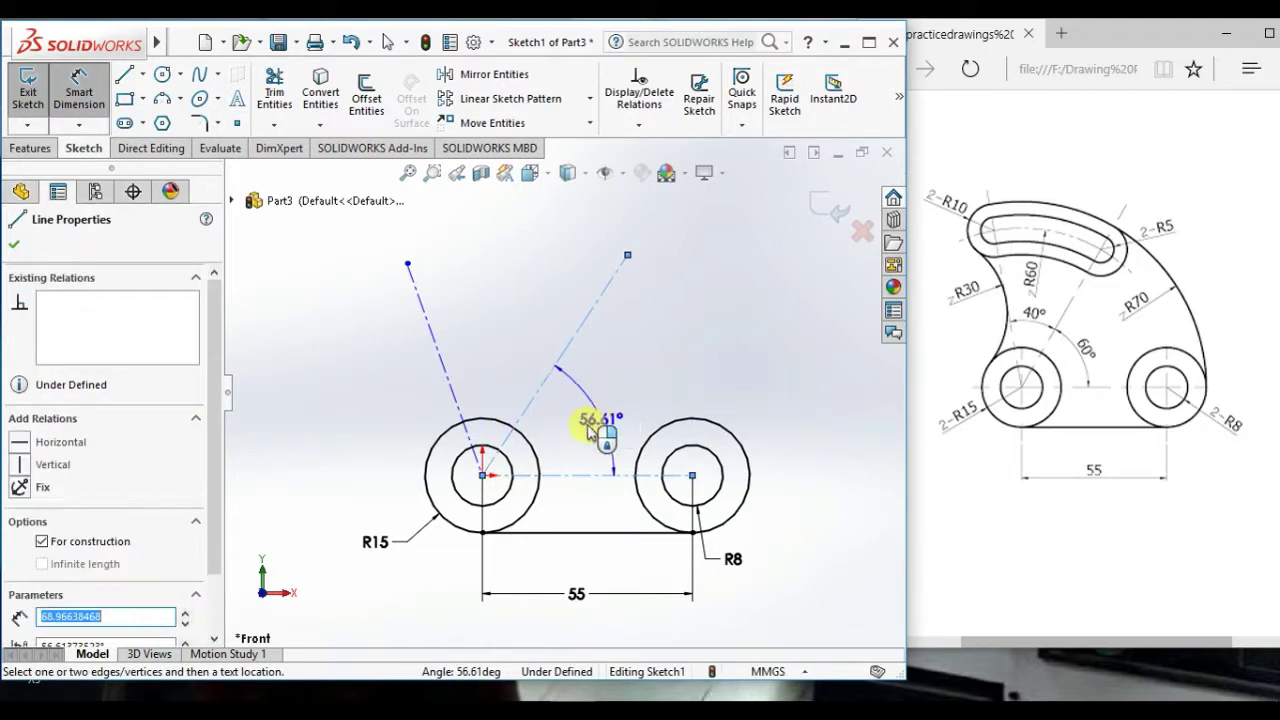
{"action": "left_click", "coordinate": [587, 435]}
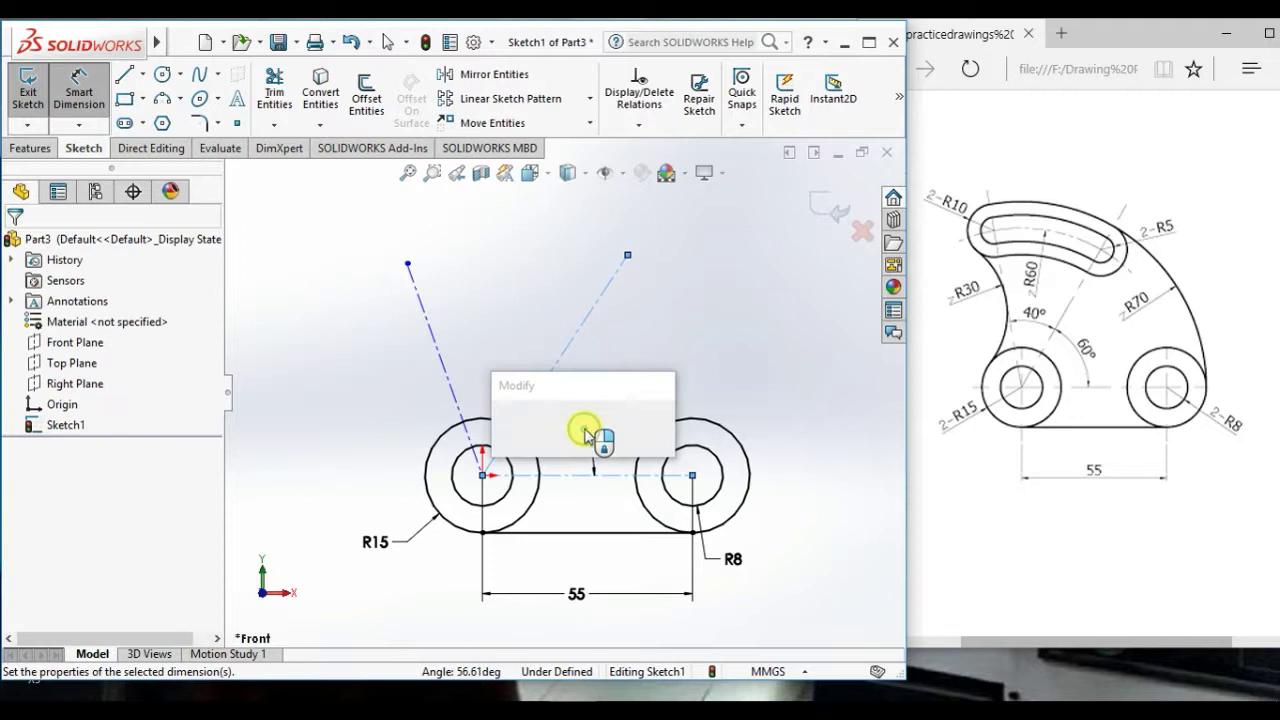
{"action": "type", "text": "60"}
{"action": "key", "text": "Return"}
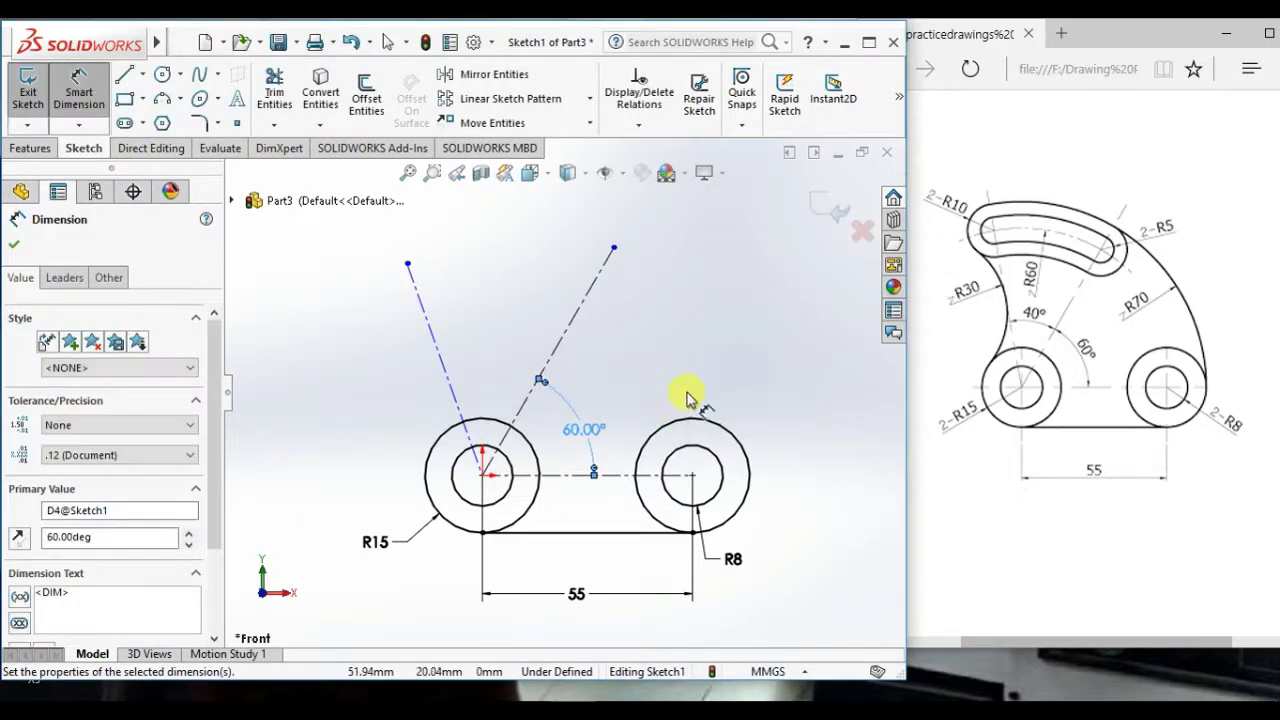
{"action": "left_click", "coordinate": [697, 365]}
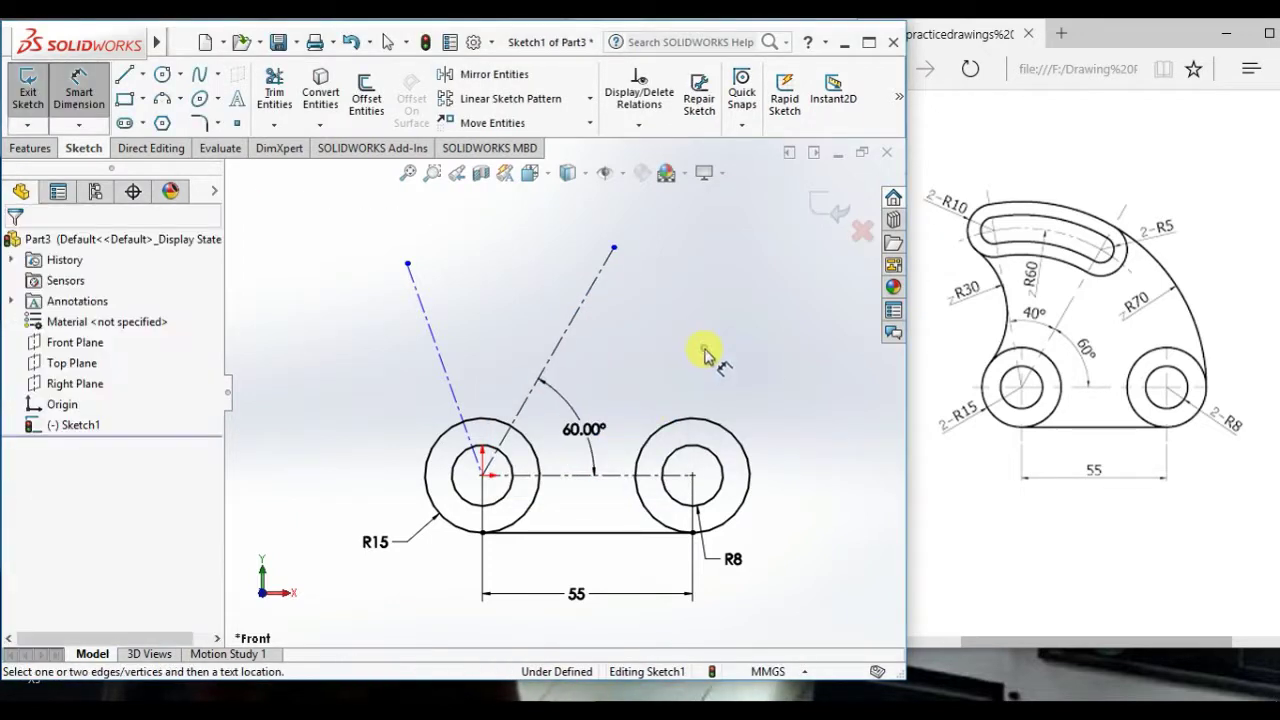
Step: Dimension 40° between the two angled centerlines and reposition the label between them
{"action": "left_click", "coordinate": [561, 347]}
{"action": "left_click", "coordinate": [441, 373]}
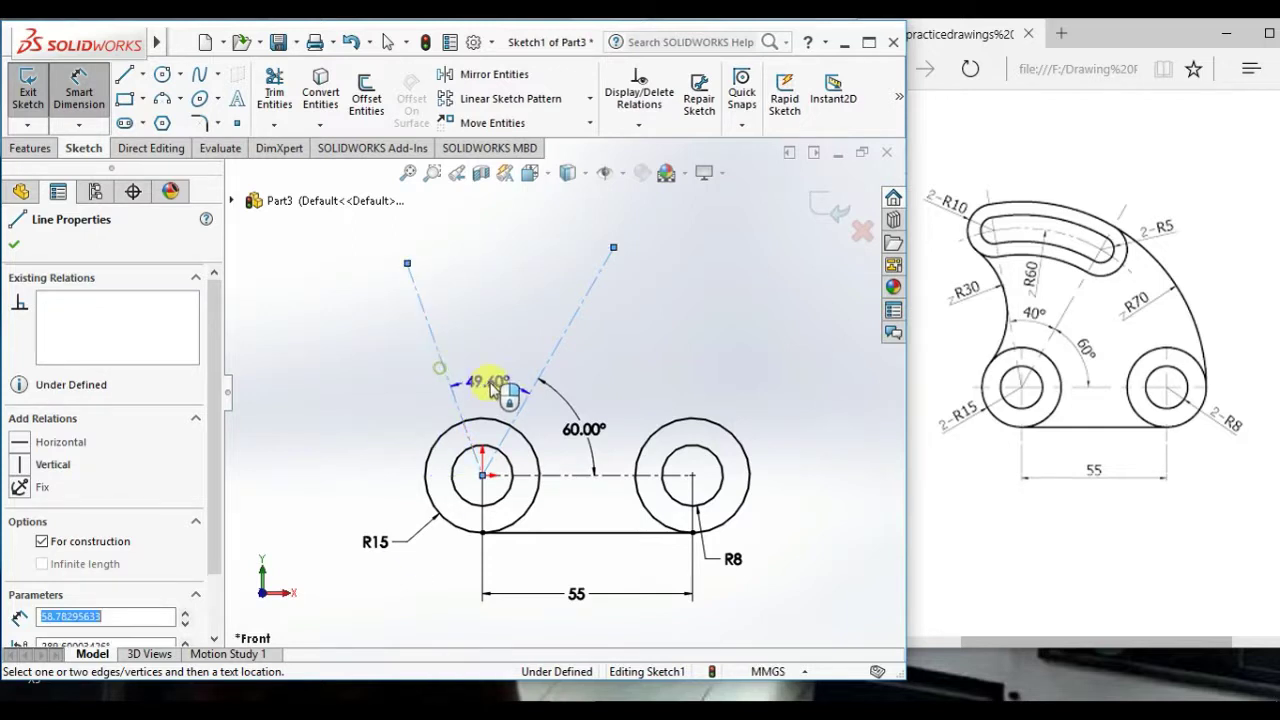
{"action": "left_click", "coordinate": [491, 386]}
{"action": "type", "text": "4"}
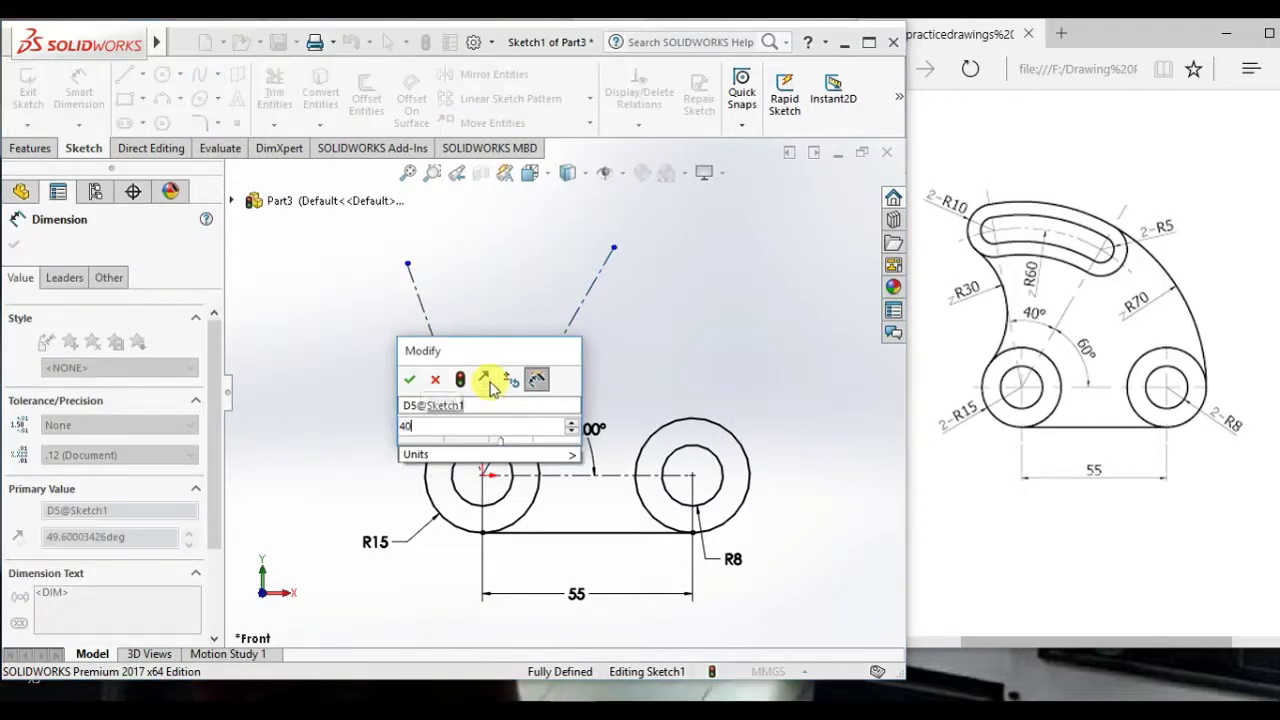
{"action": "type", "text": "0"}
{"action": "key", "text": "Return"}
{"action": "left_click", "coordinate": [683, 357]}
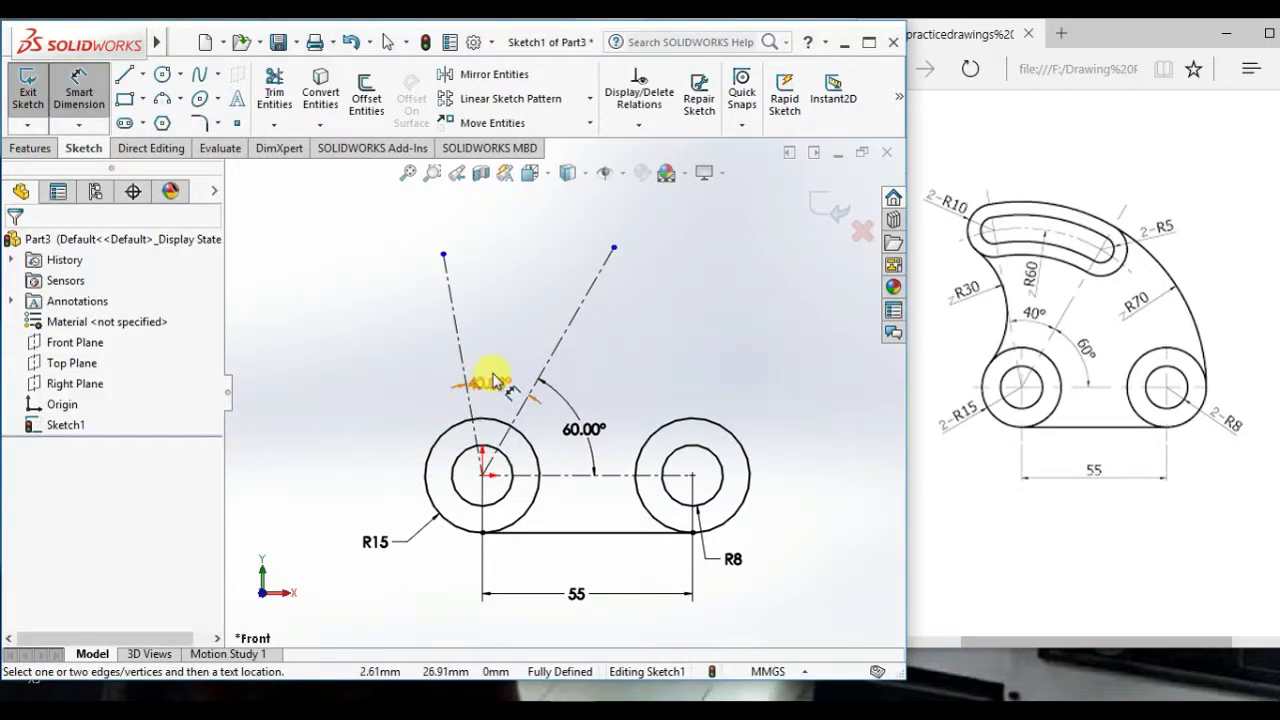
{"action": "left_click_drag", "start_coordinate": [493, 381], "coordinate": [507, 356]}
{"action": "left_click", "coordinate": [708, 347]}
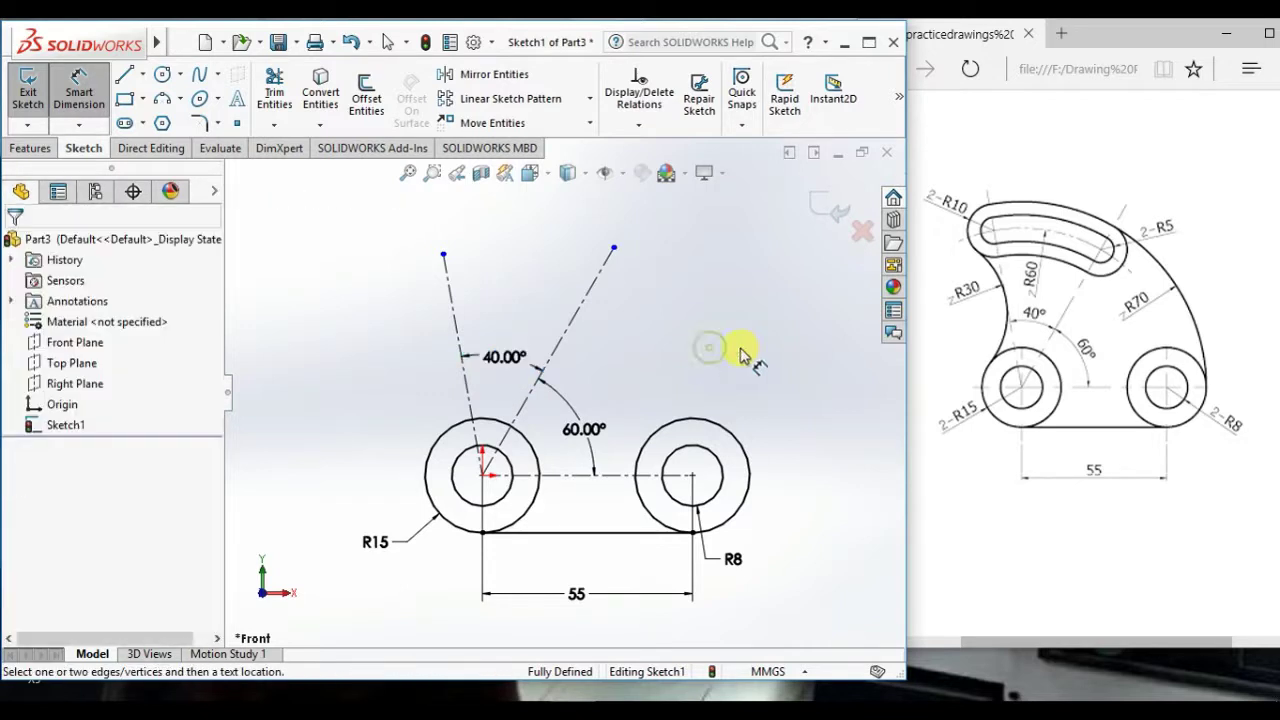
Step: Draw a centrepoint arc slot centred on the left circle, spanning both angled centerlines
{"action": "left_click", "coordinate": [143, 124]}
{"action": "left_click", "coordinate": [161, 221]}
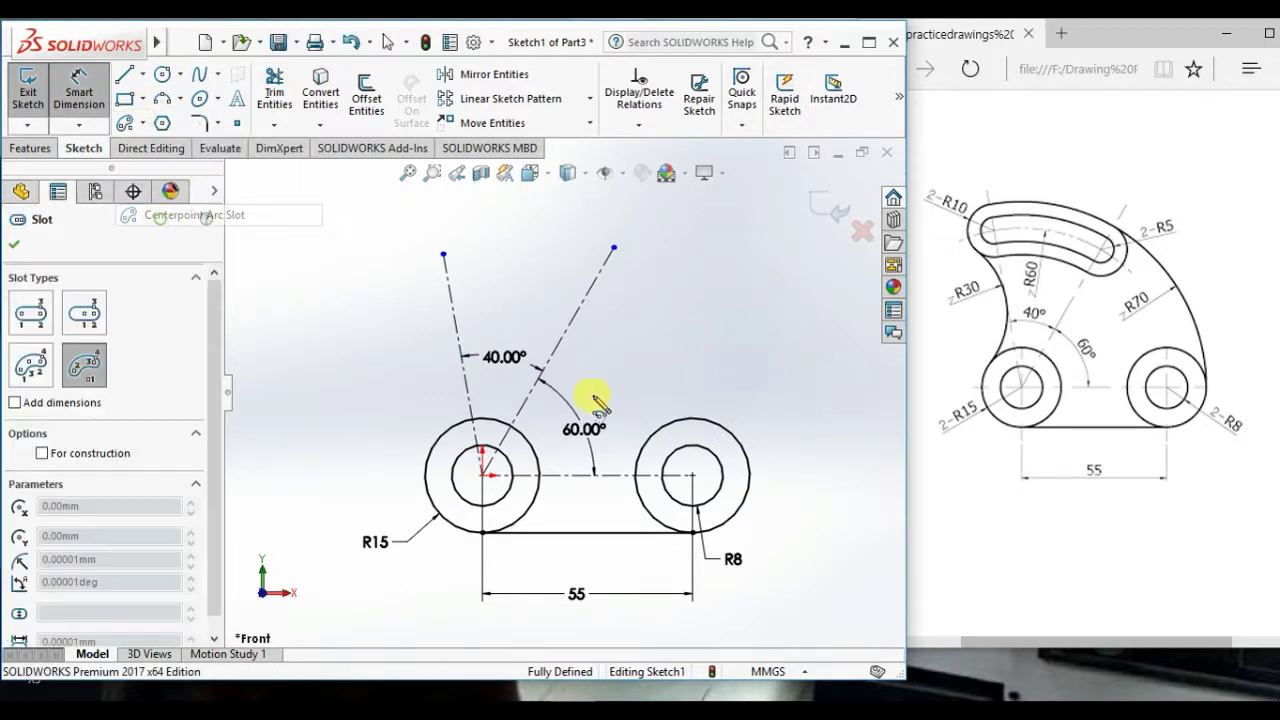
{"action": "left_click", "coordinate": [483, 475]}
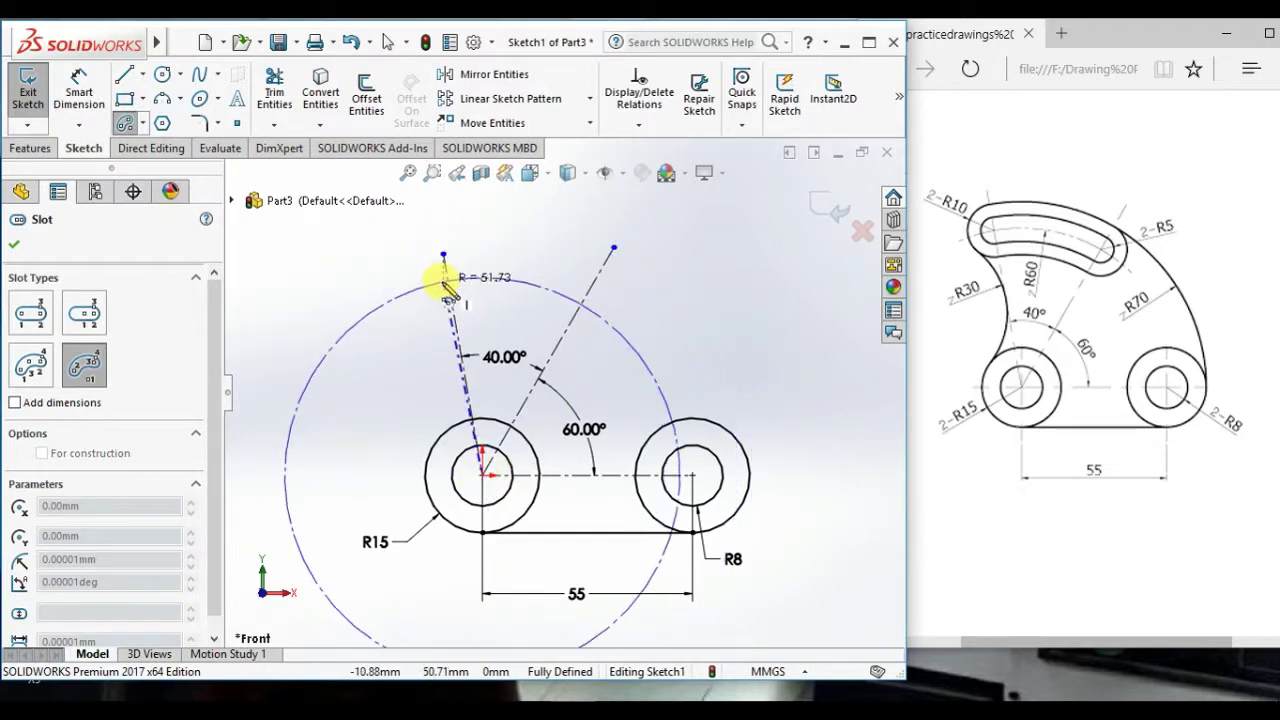
{"action": "left_click", "coordinate": [445, 258]}
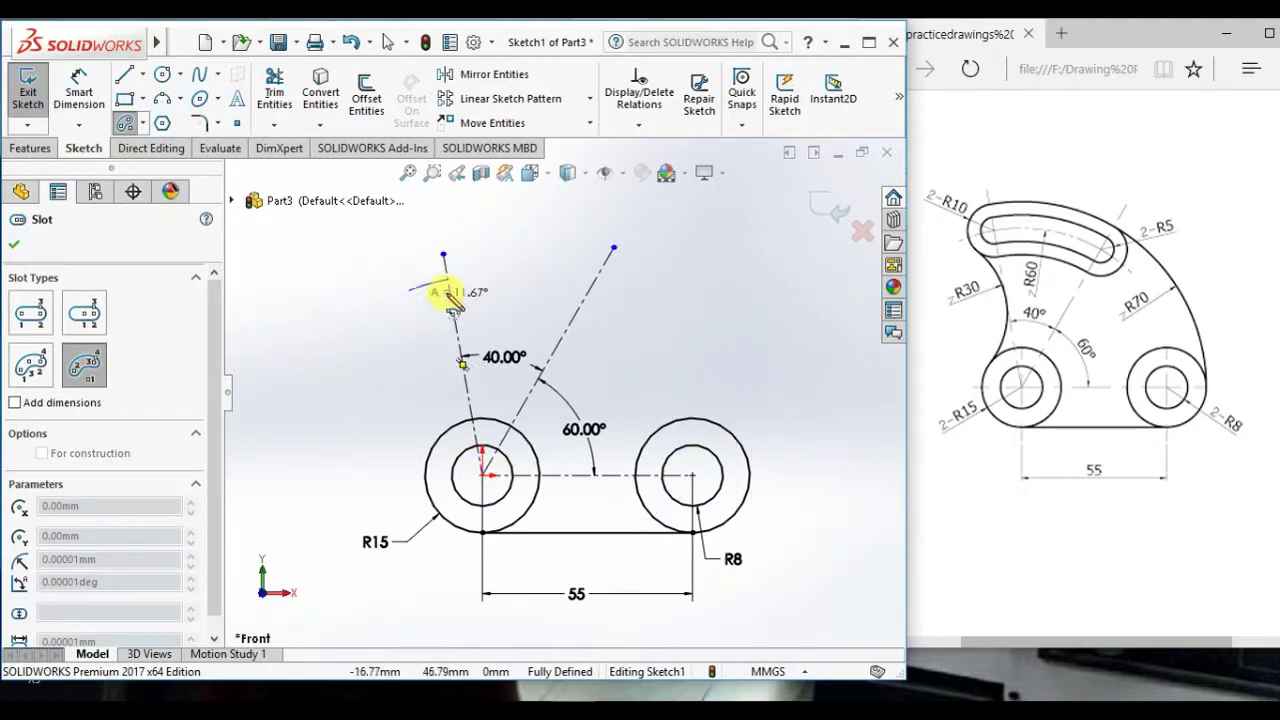
{"action": "left_click", "coordinate": [583, 301]}
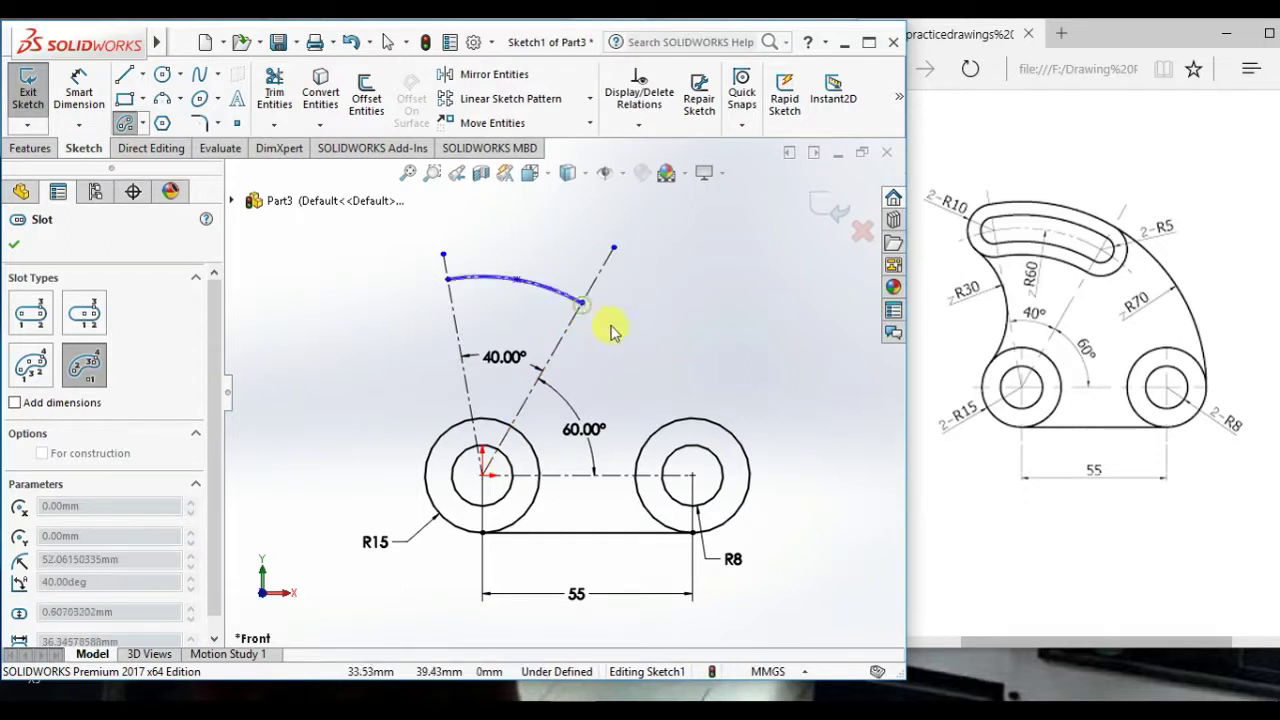
{"action": "left_click", "coordinate": [614, 358]}
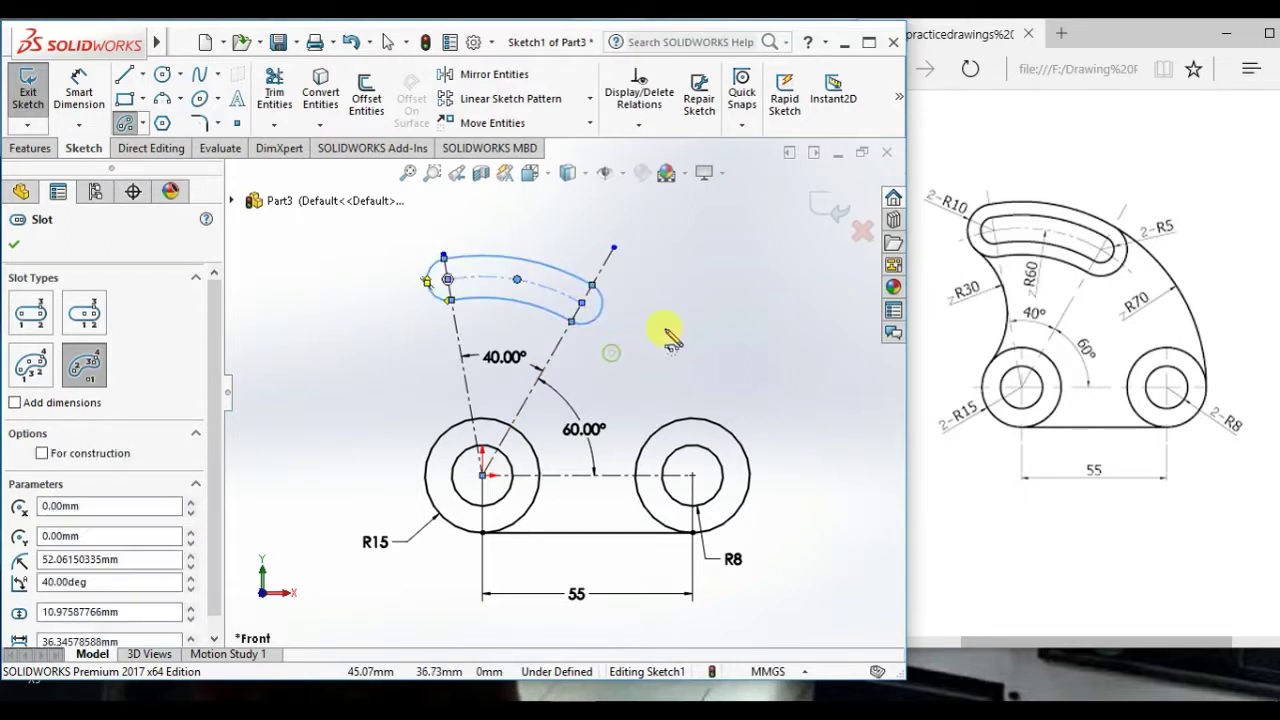
{"action": "right_click", "coordinate": [680, 260]}
{"action": "left_click", "coordinate": [722, 275]}
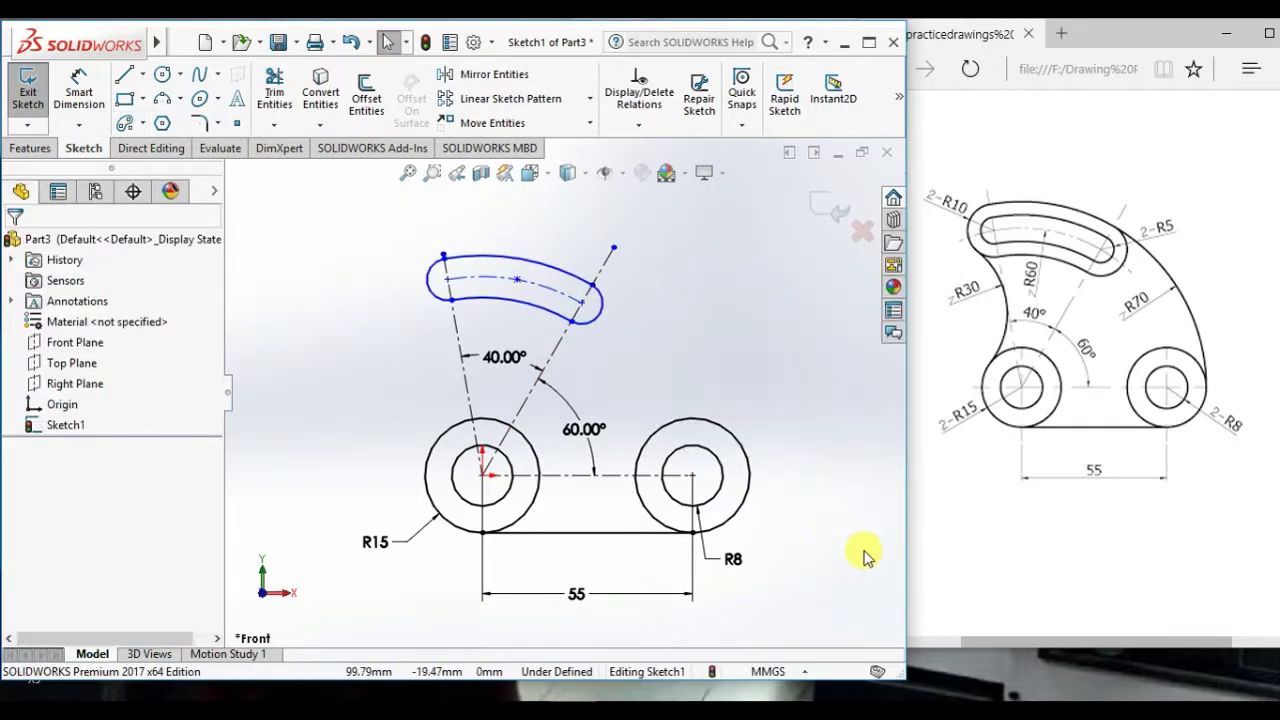
Step: Dimension the slot's end arc to R5
{"action": "key", "text": "d"}
{"action": "left_click", "coordinate": [608, 306]}
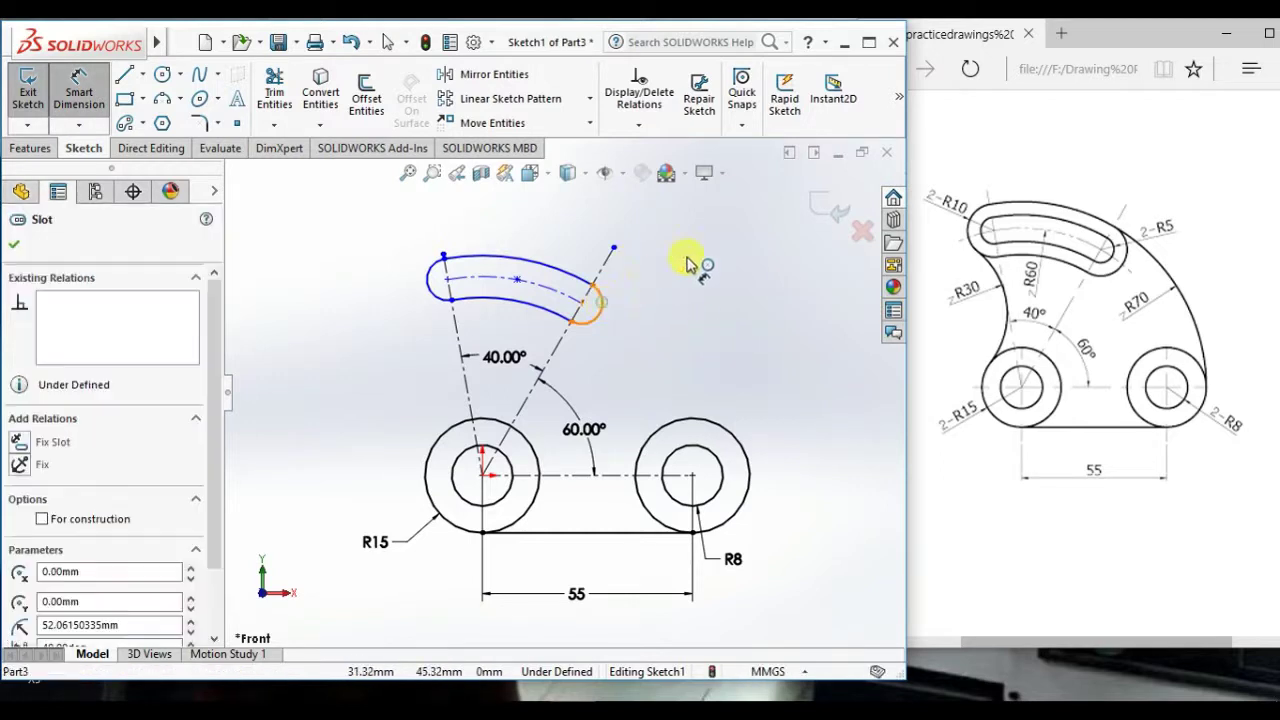
{"action": "left_click", "coordinate": [722, 280]}
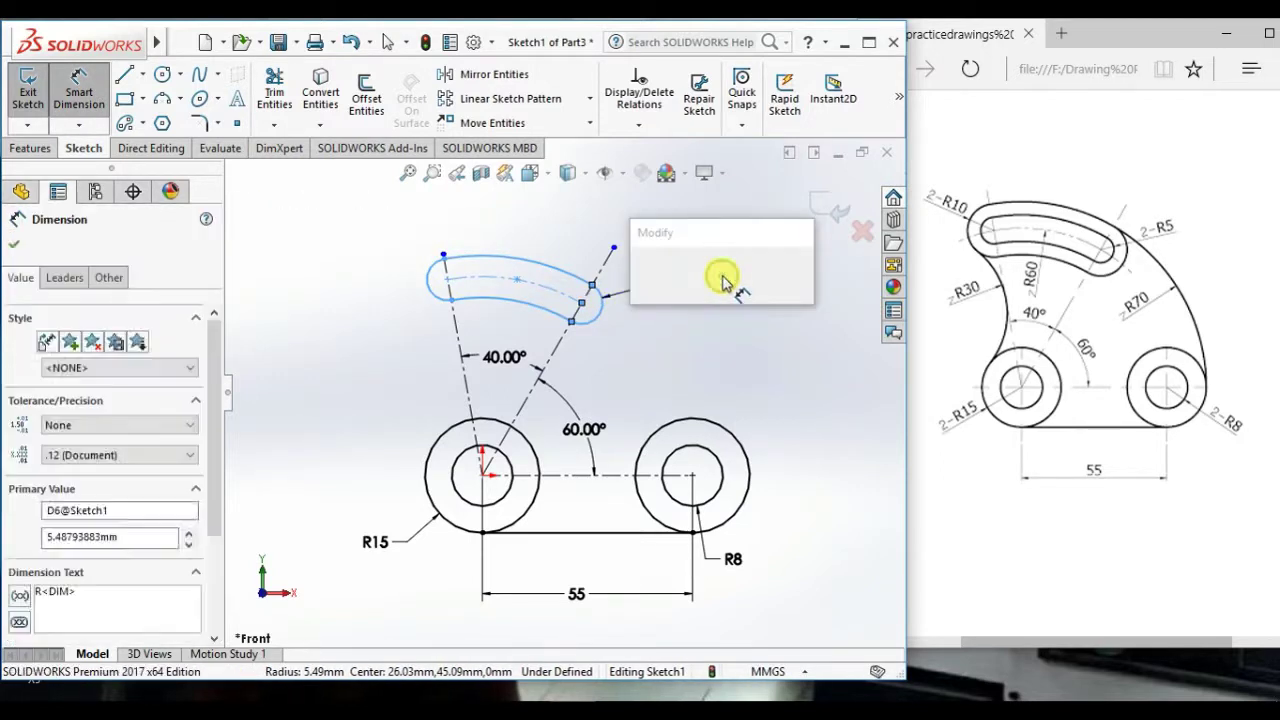
{"action": "type", "text": "5"}
{"action": "key", "text": "Return"}
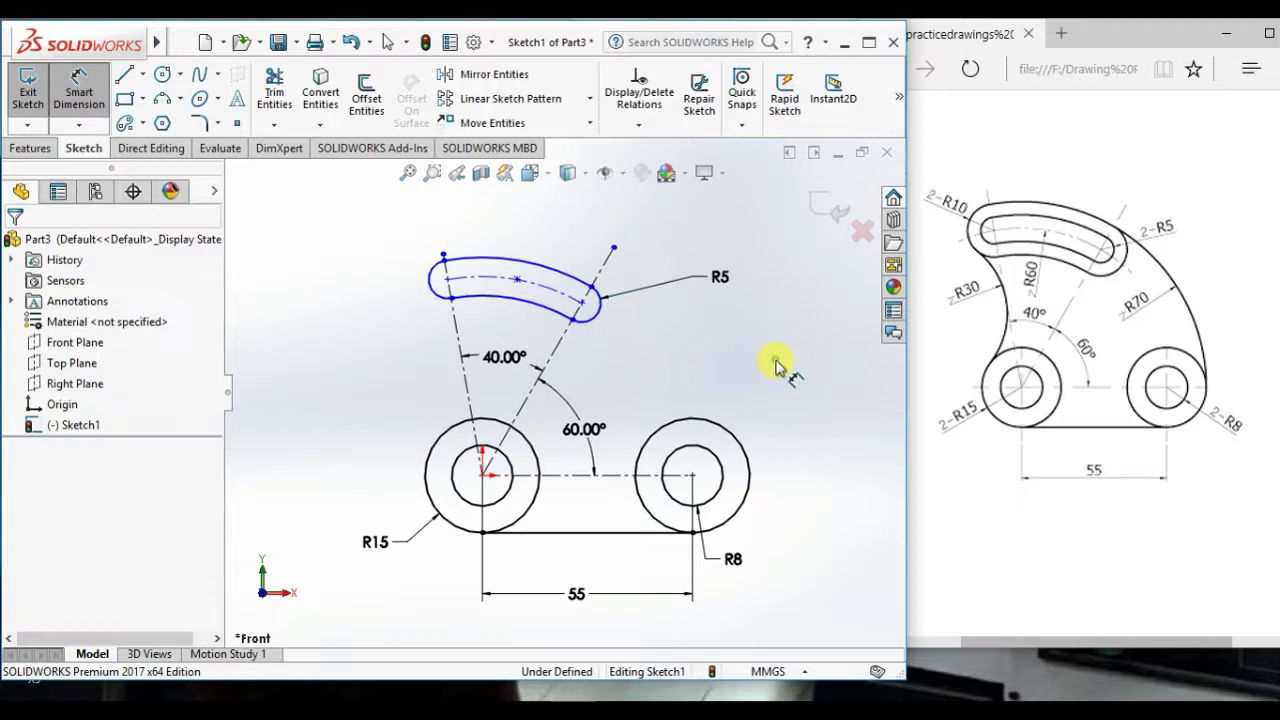
Step: Dimension the slot's centre arc to R60 and move the 40° label clear
{"action": "left_click", "coordinate": [490, 285]}
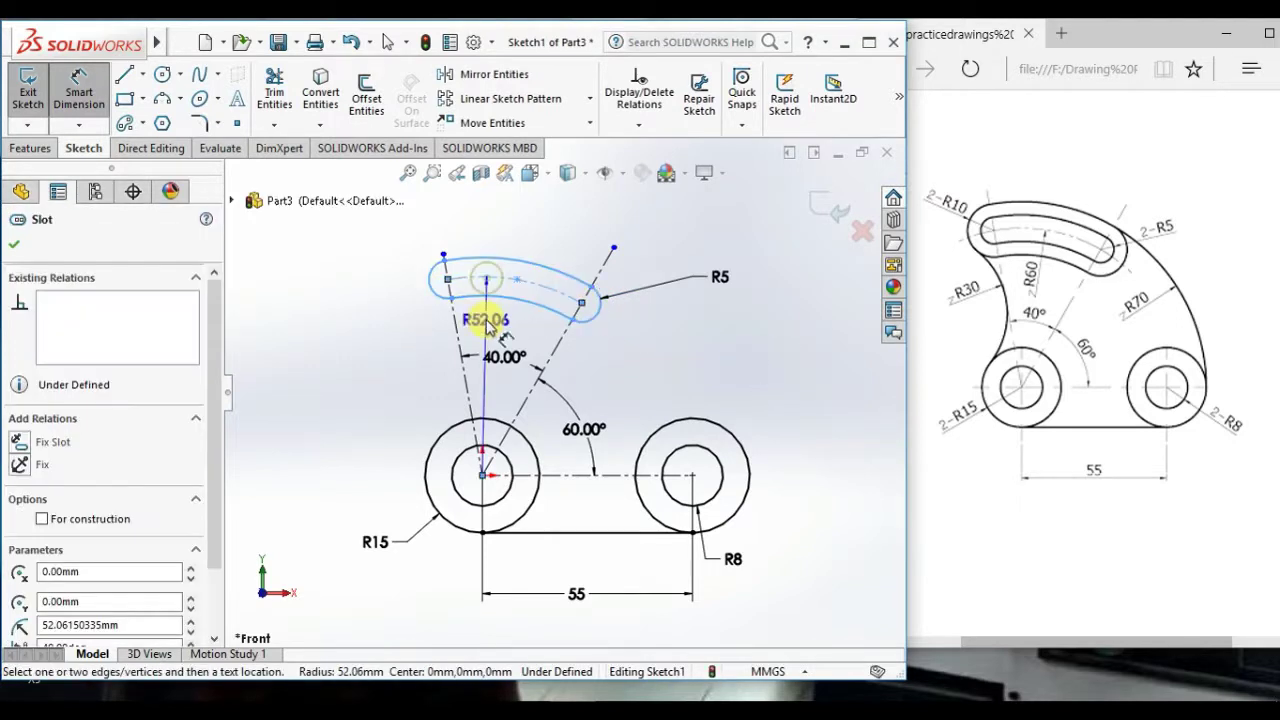
{"action": "left_click", "coordinate": [486, 328]}
{"action": "type", "text": "60"}
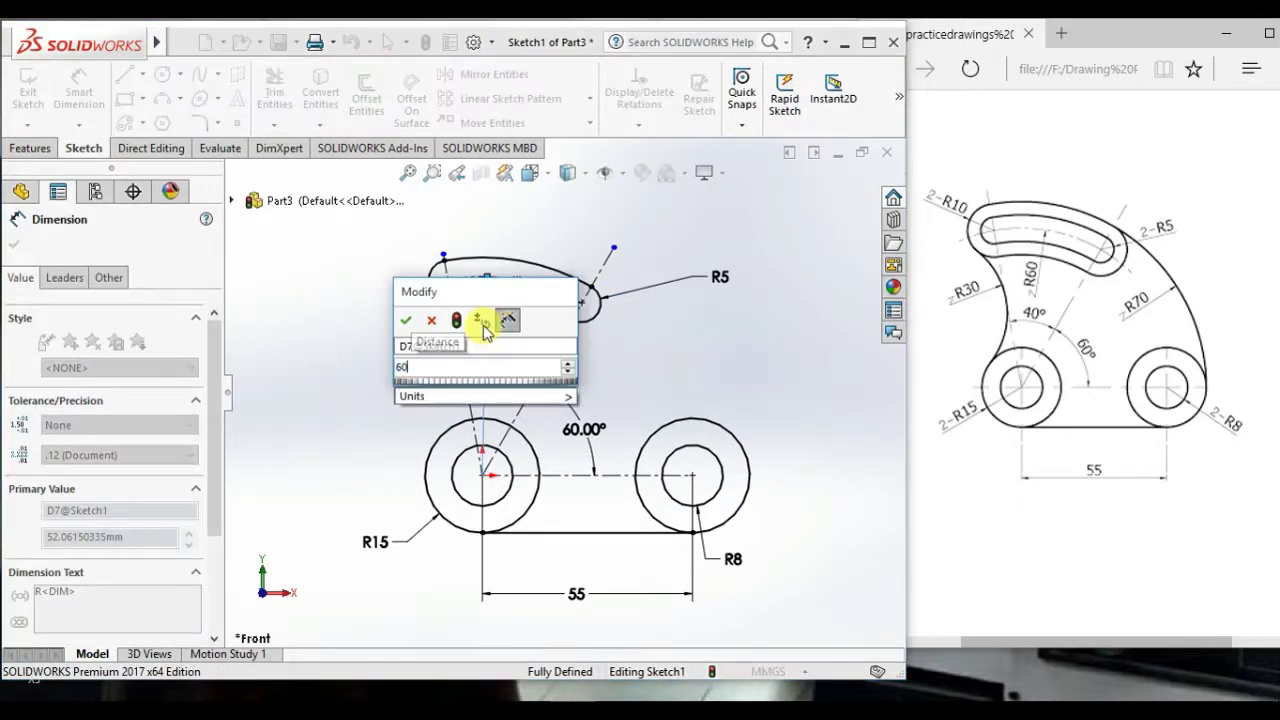
{"action": "key", "text": "Return"}
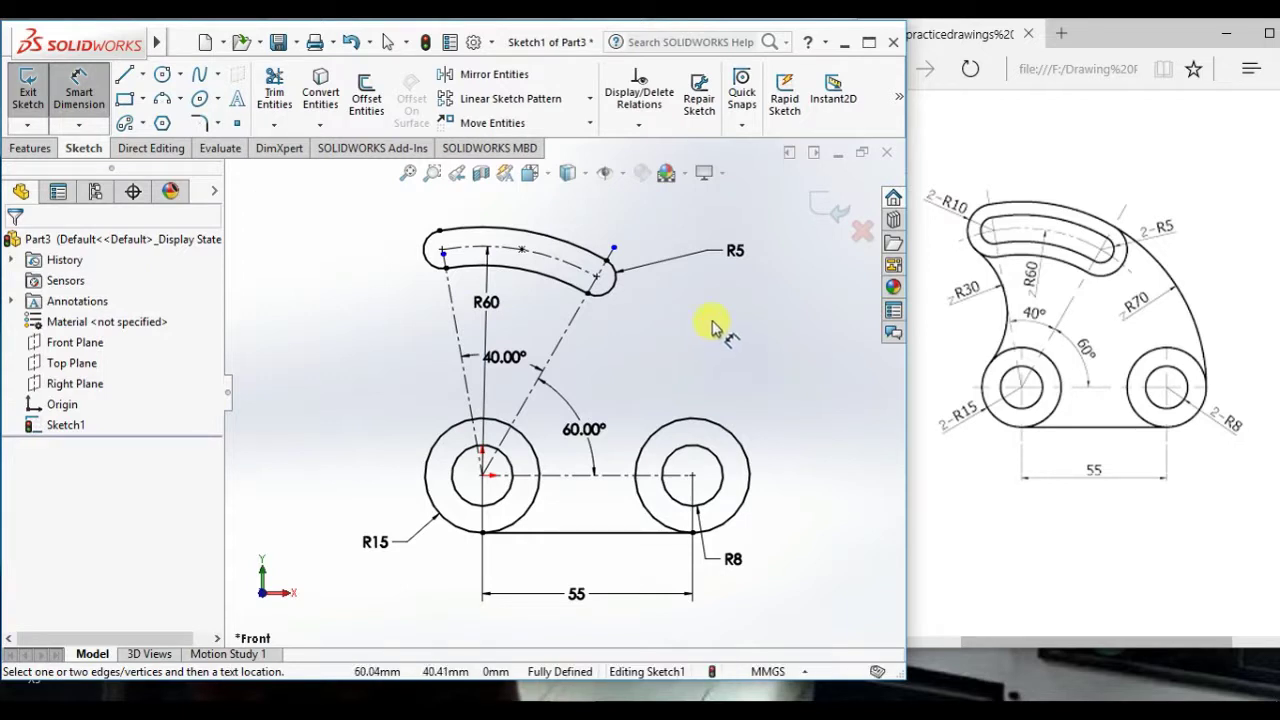
{"action": "right_click", "coordinate": [715, 328]}
{"action": "left_click", "coordinate": [766, 371]}
{"action": "scroll", "coordinate": [614, 363], "scroll_direction": "up", "scroll_amount": 3}
{"action": "scroll", "coordinate": [507, 312], "scroll_direction": "down", "scroll_amount": 3}
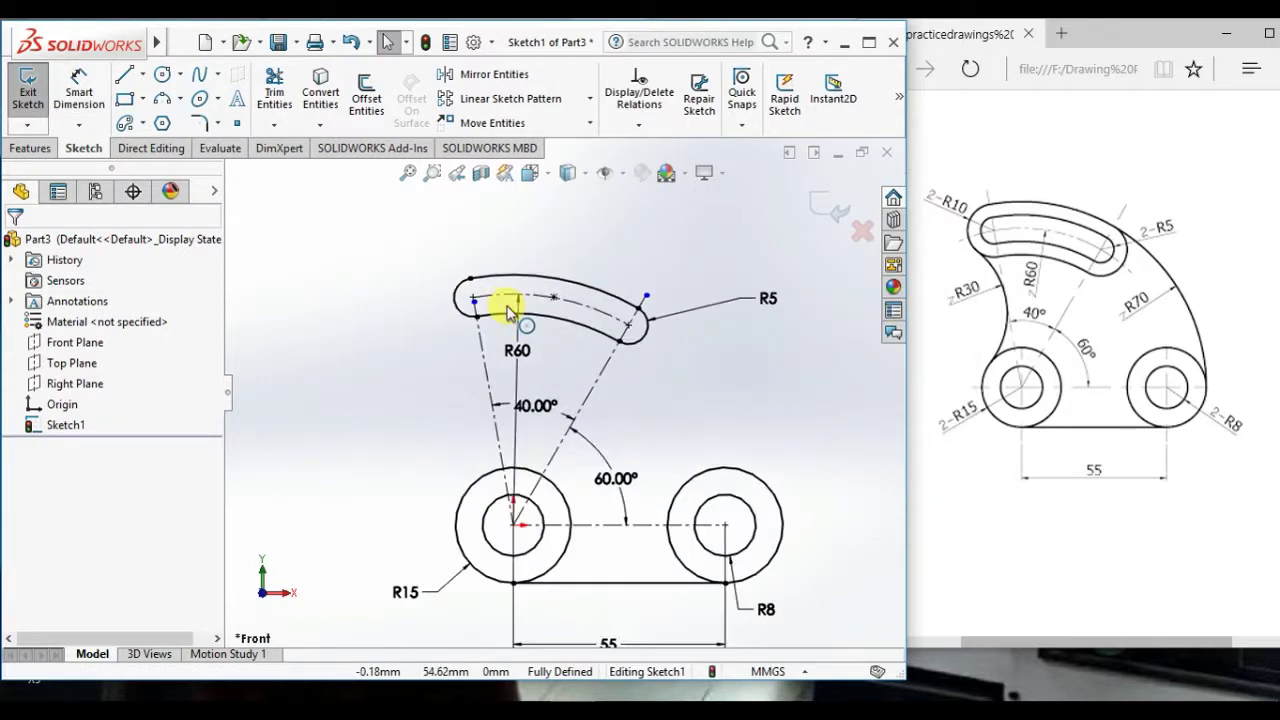
{"action": "left_click_drag", "start_coordinate": [536, 405], "coordinate": [552, 392]}
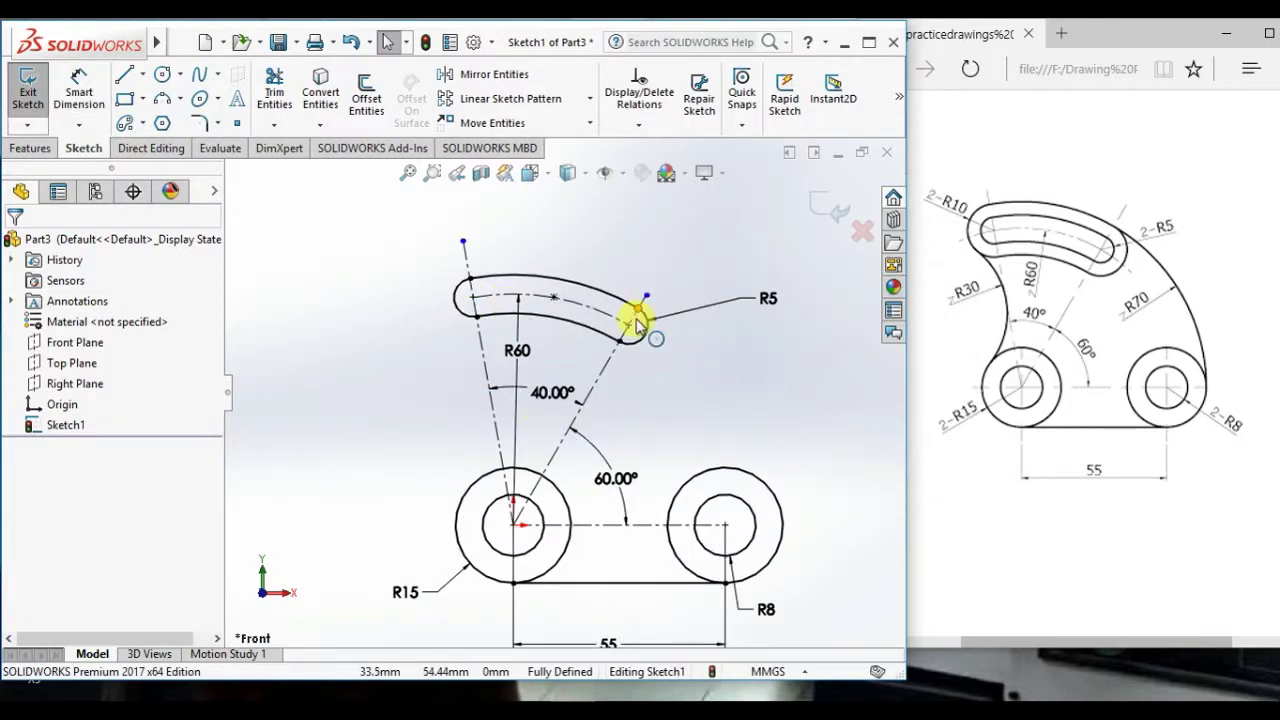
{"action": "left_click", "coordinate": [595, 300]}
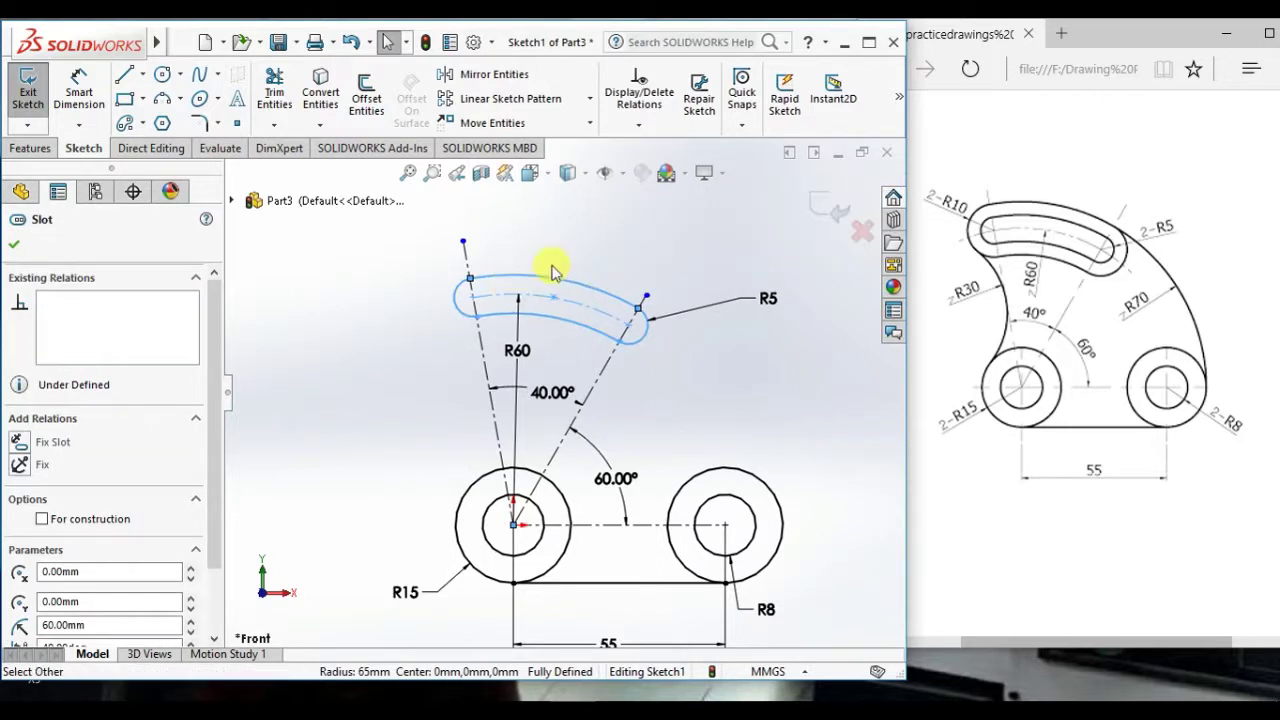
Step: Offset the slot outline by 10 mm and delete the offset's 10 dimension
{"action": "left_click", "coordinate": [366, 95]}
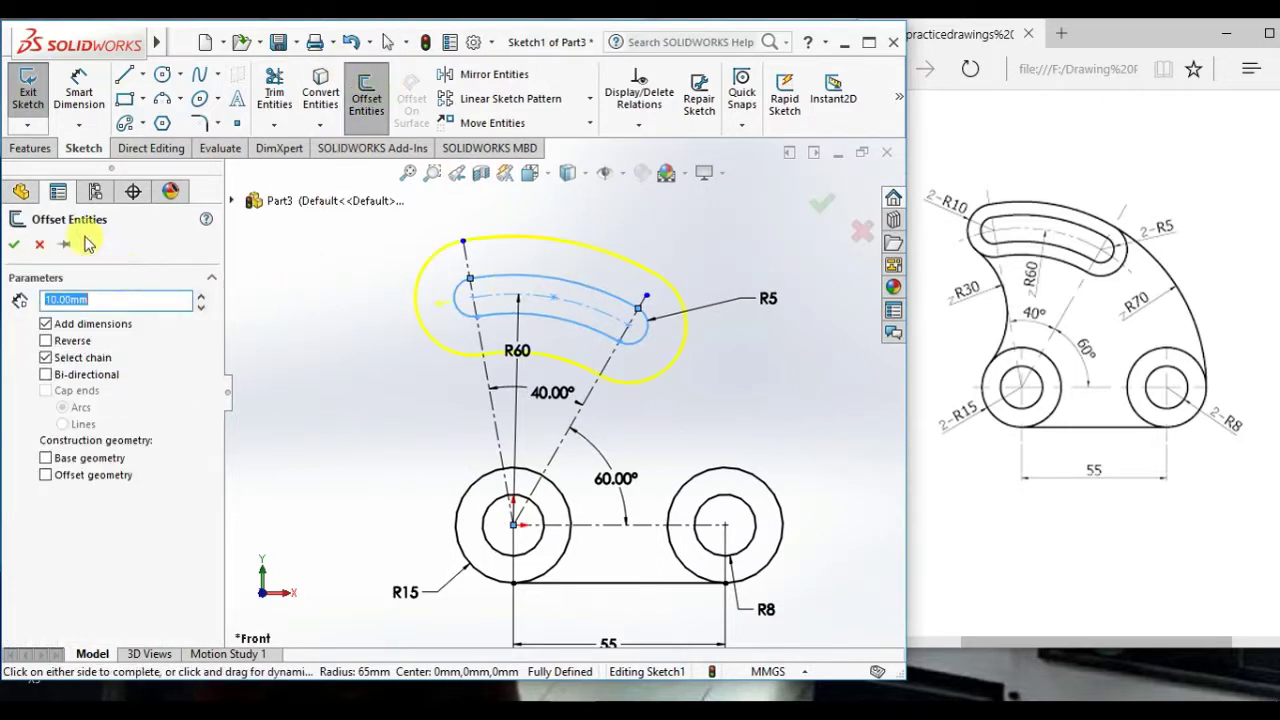
{"action": "left_click", "coordinate": [16, 246]}
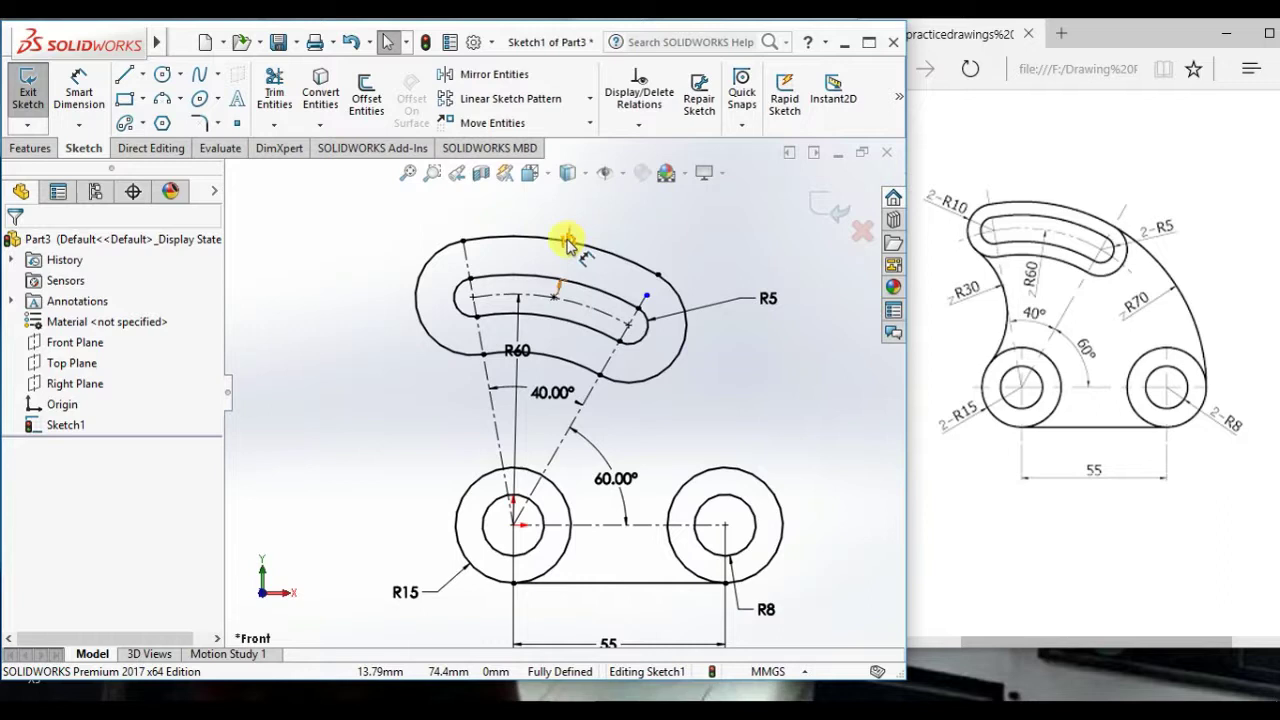
{"action": "left_click", "coordinate": [592, 214]}
{"action": "key", "text": "Delete"}
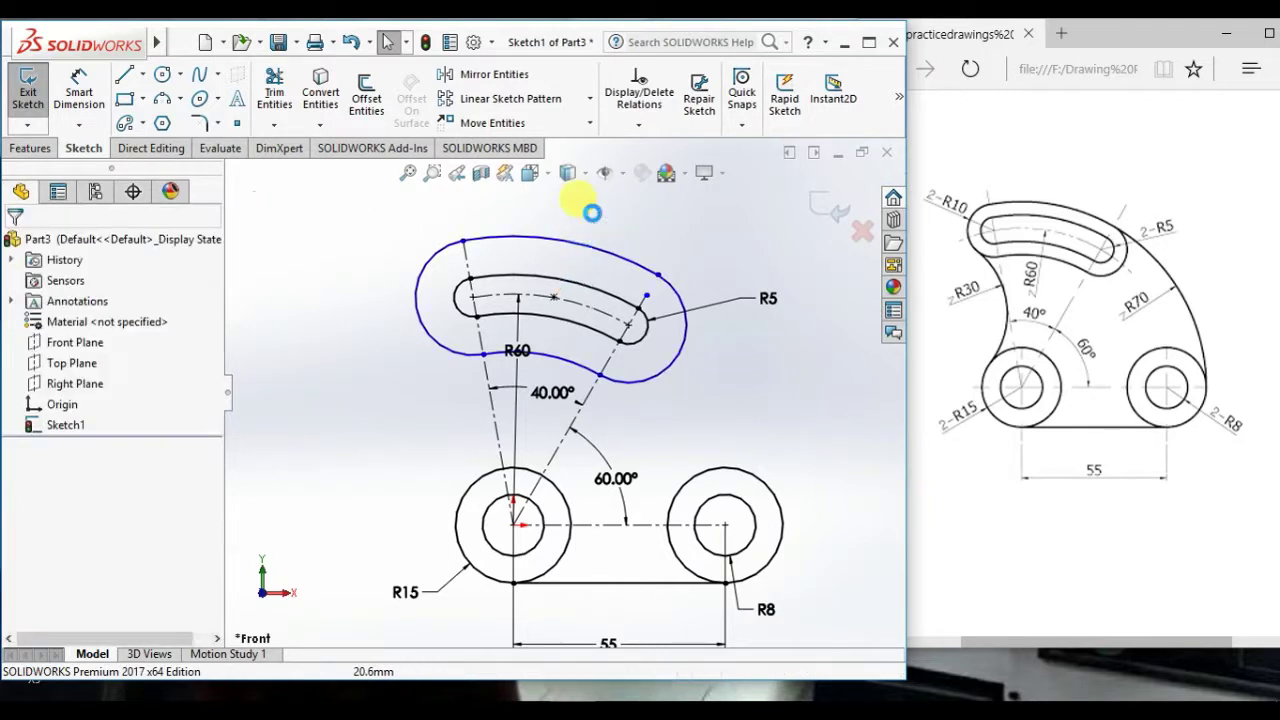
Step: Dimension the outer outline's left end arc to R10
{"action": "key", "text": "d"}
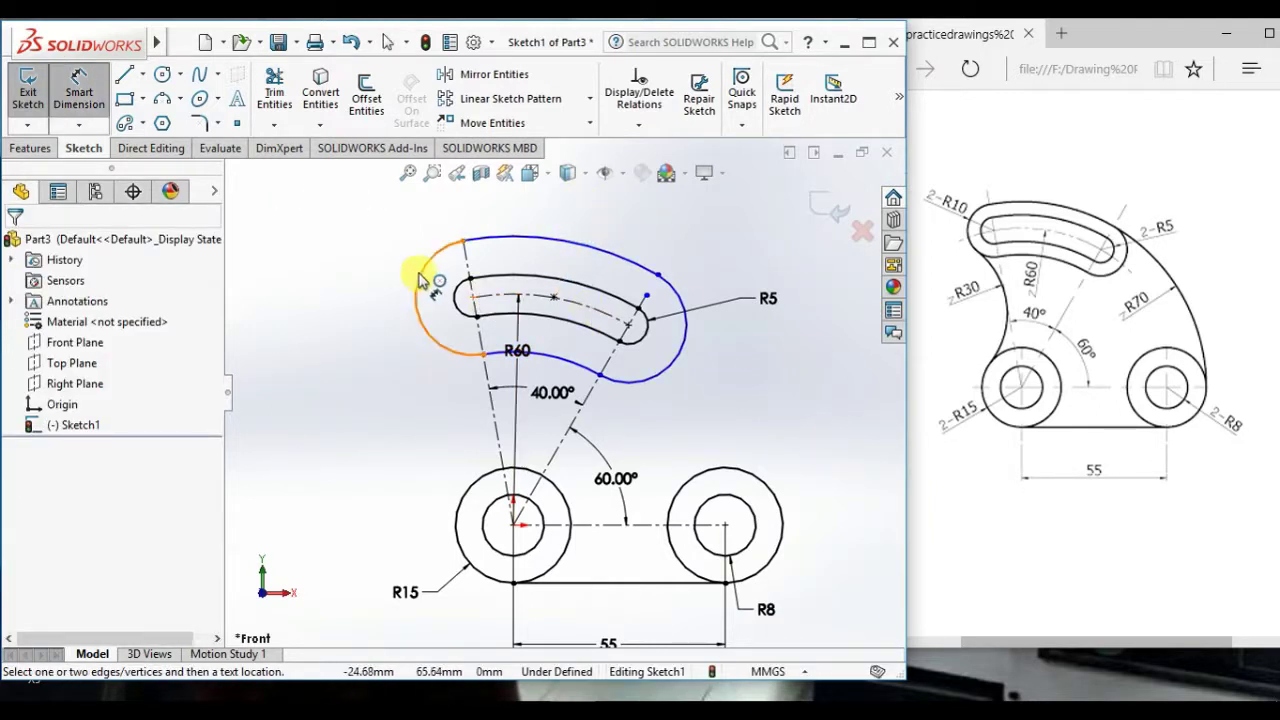
{"action": "left_click", "coordinate": [421, 280]}
{"action": "left_click", "coordinate": [372, 252]}
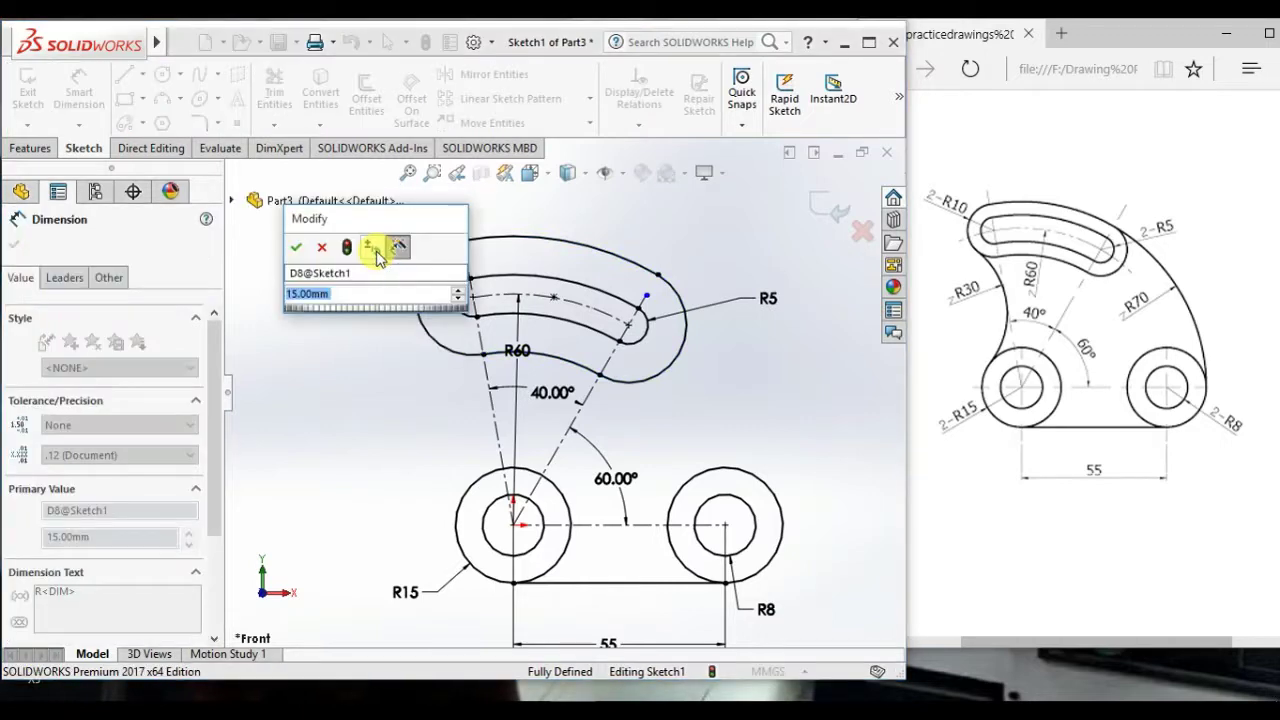
{"action": "type", "text": "10"}
{"action": "key", "text": "Return"}
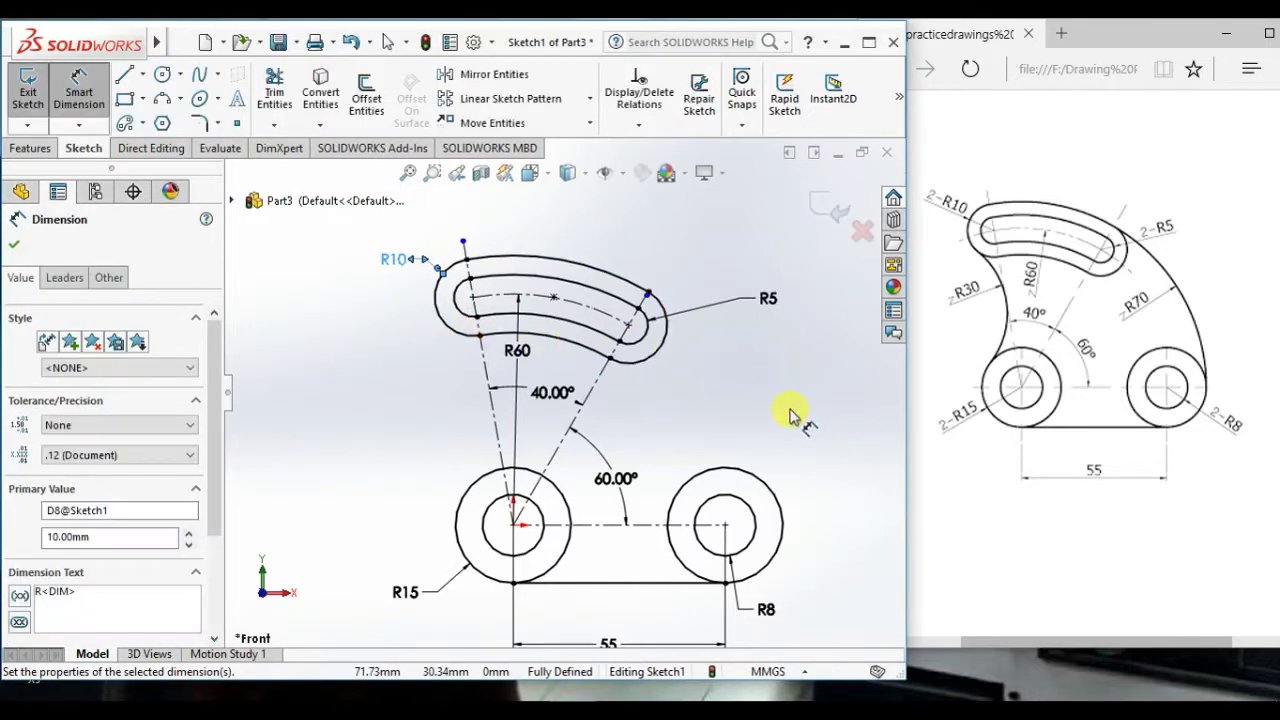
{"action": "key", "text": "Escape"}
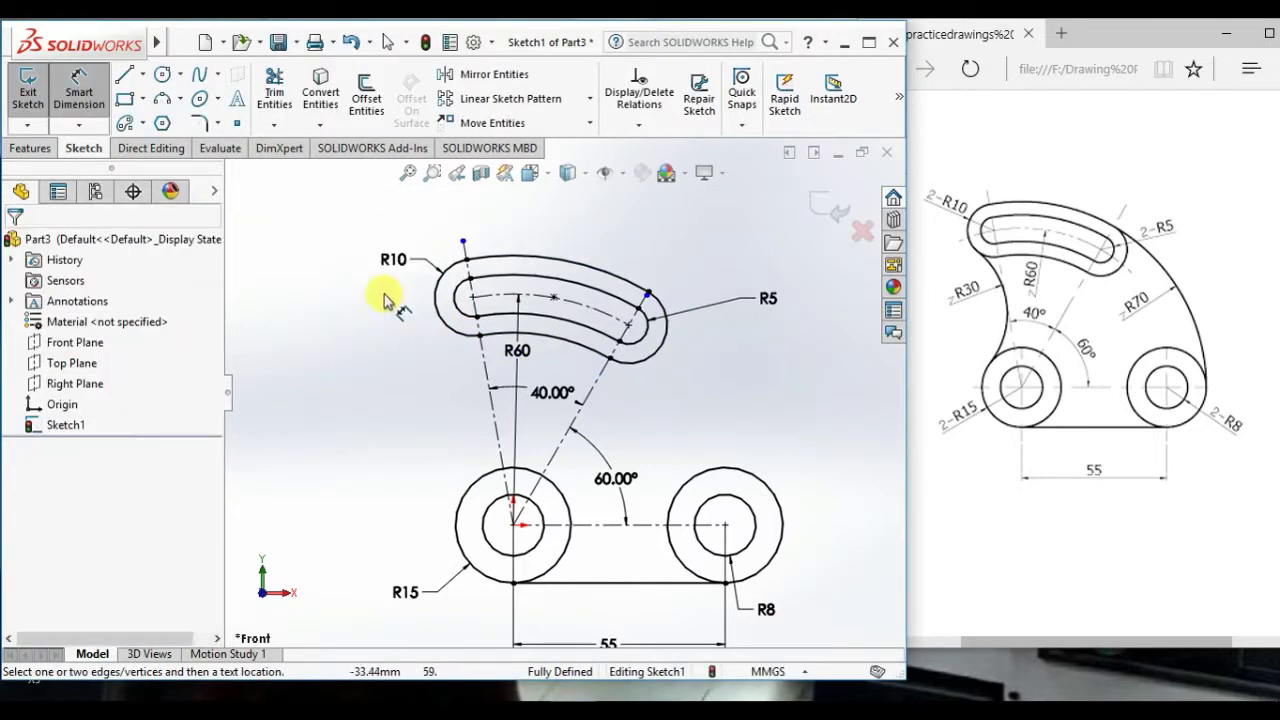
Step: Draw a 3 Point Arc from the left R10 slot end to the R15 boss
{"action": "left_click", "coordinate": [160, 100]}
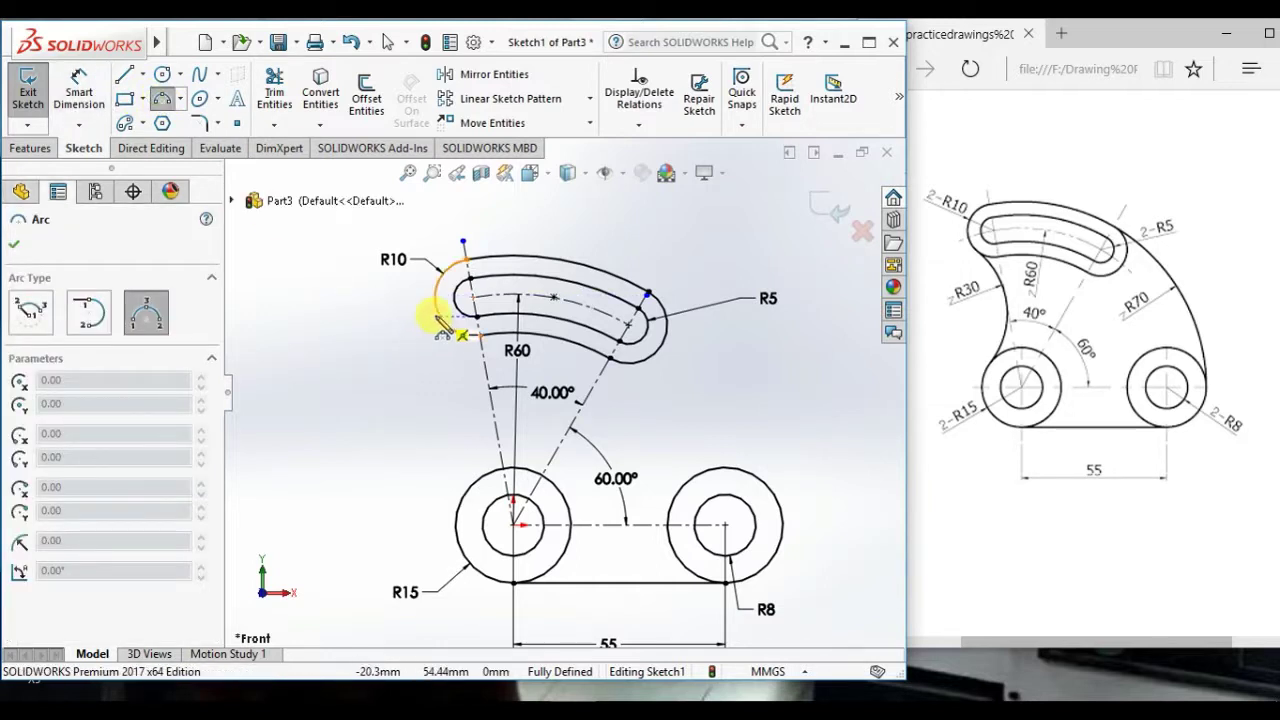
{"action": "left_click", "coordinate": [438, 318]}
{"action": "left_click", "coordinate": [470, 488]}
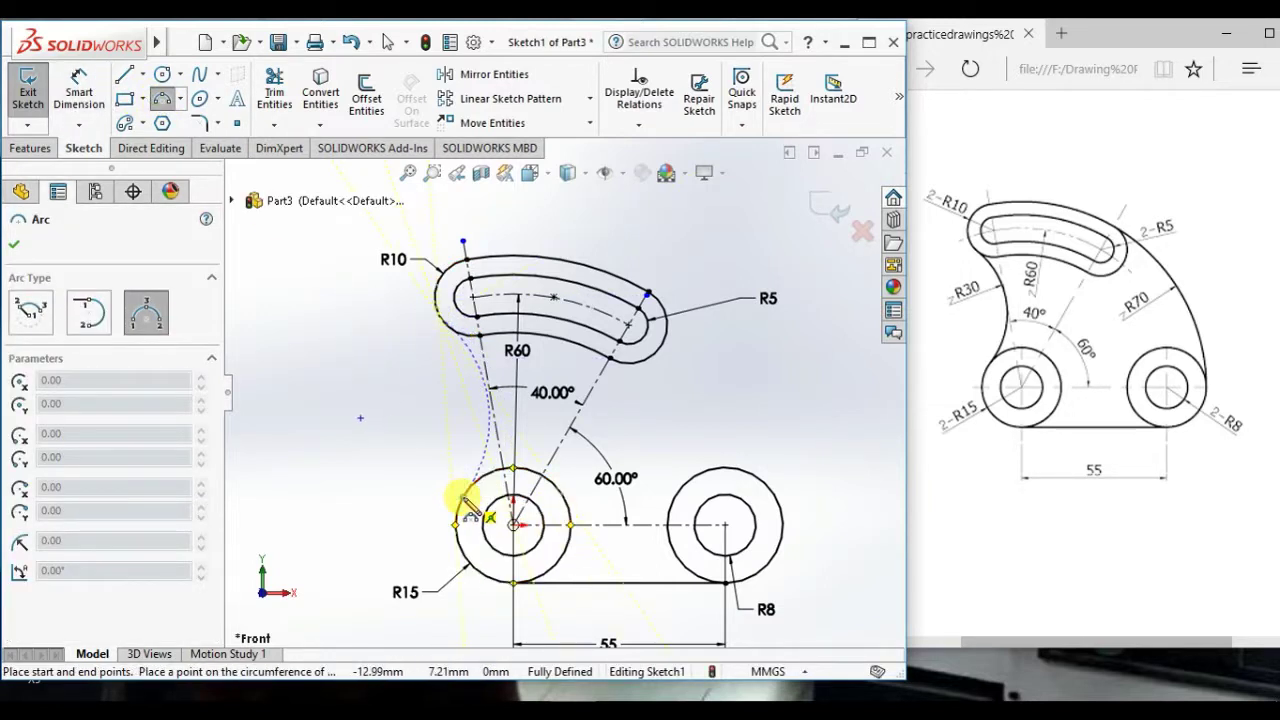
{"action": "left_click", "coordinate": [468, 420]}
Step: Make the new connecting arc tangent to the R15 boss circle
{"action": "right_click", "coordinate": [380, 378]}
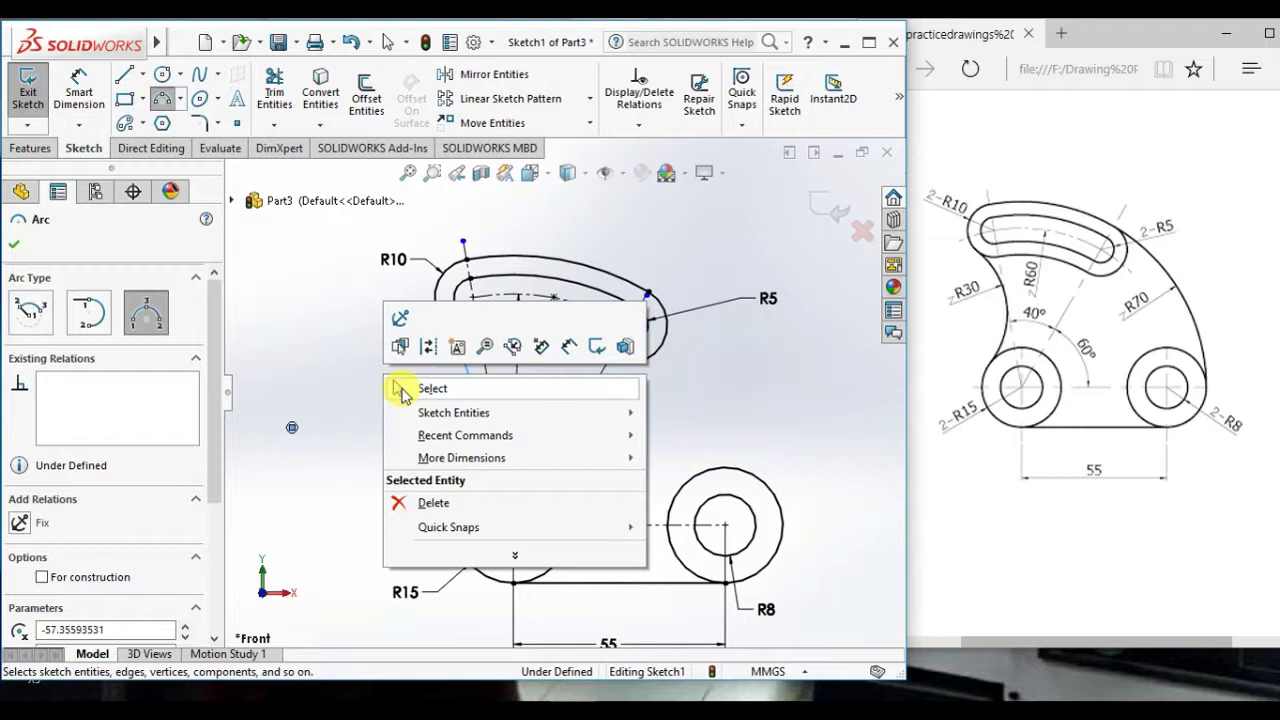
{"action": "left_click", "coordinate": [406, 391]}
{"action": "left_click", "coordinate": [455, 512]}
{"action": "left_click", "coordinate": [466, 486], "text": "ctrl"}
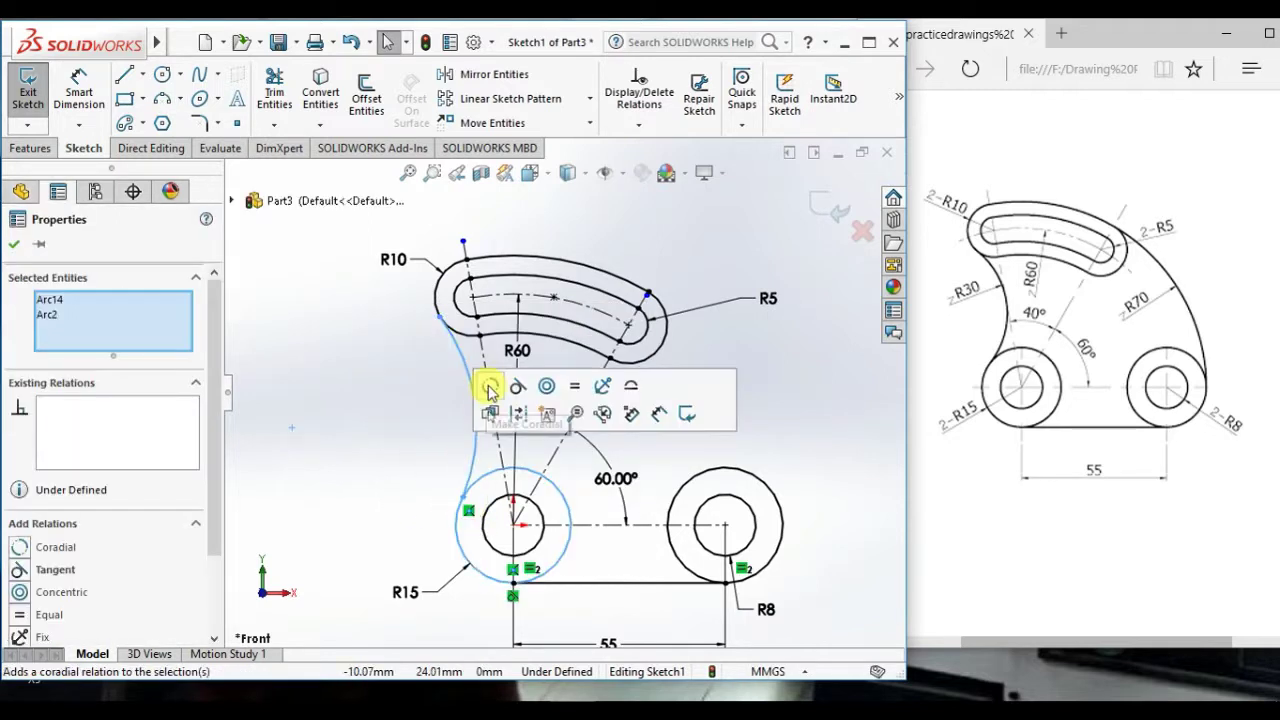
{"action": "left_click", "coordinate": [515, 390]}
{"action": "left_click", "coordinate": [408, 380]}
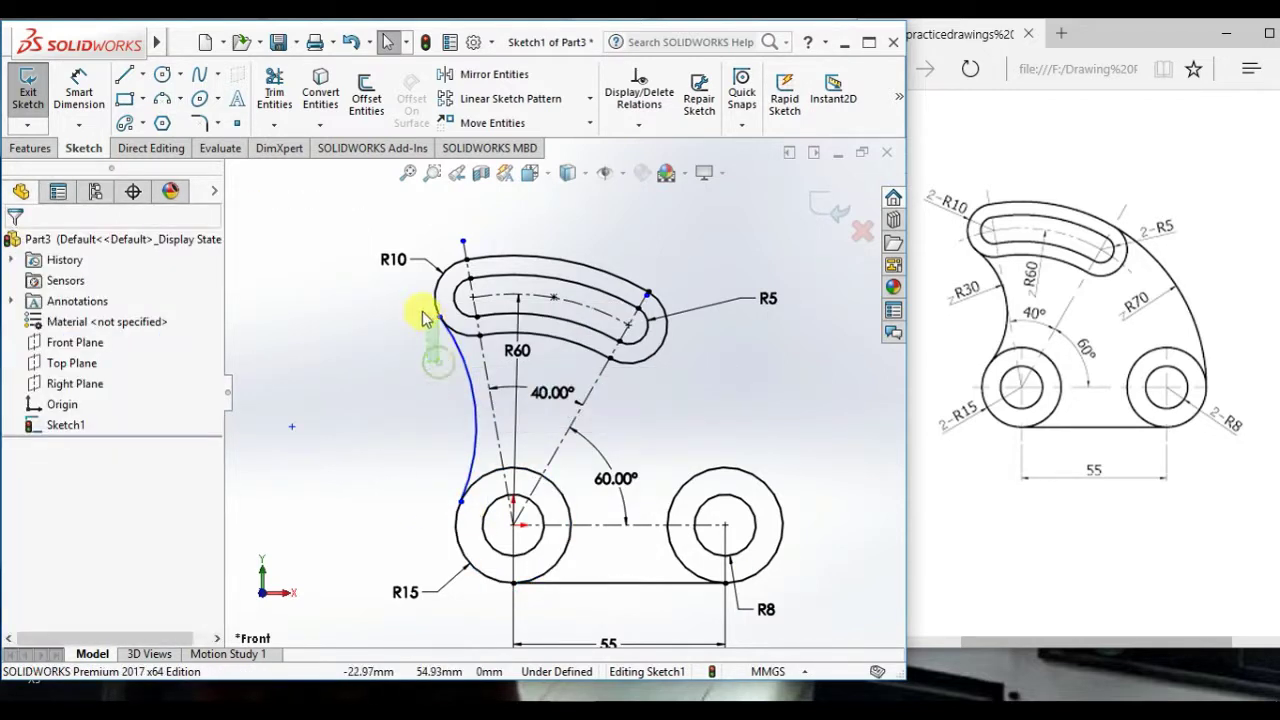
Step: Make the connecting arc tangent to the R10 slot-end arc
{"action": "left_click", "coordinate": [422, 317]}
{"action": "left_click", "coordinate": [434, 371], "text": "ctrl"}
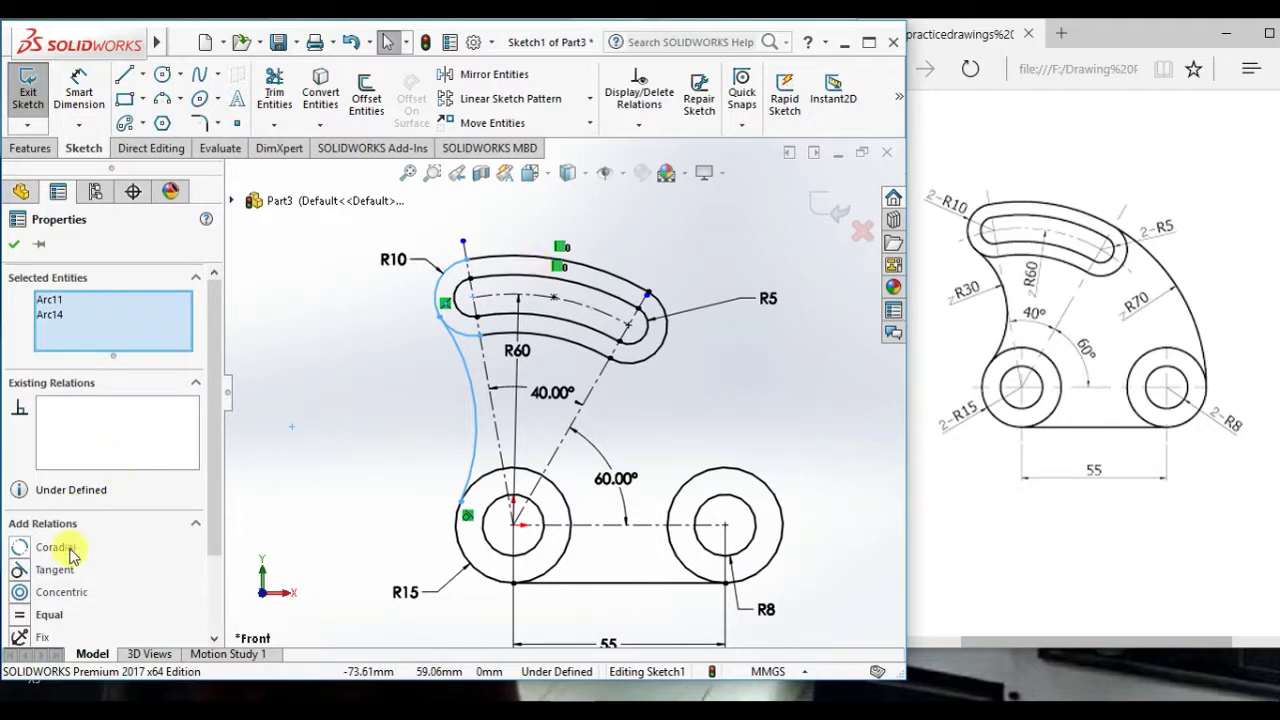
{"action": "left_click", "coordinate": [357, 434]}
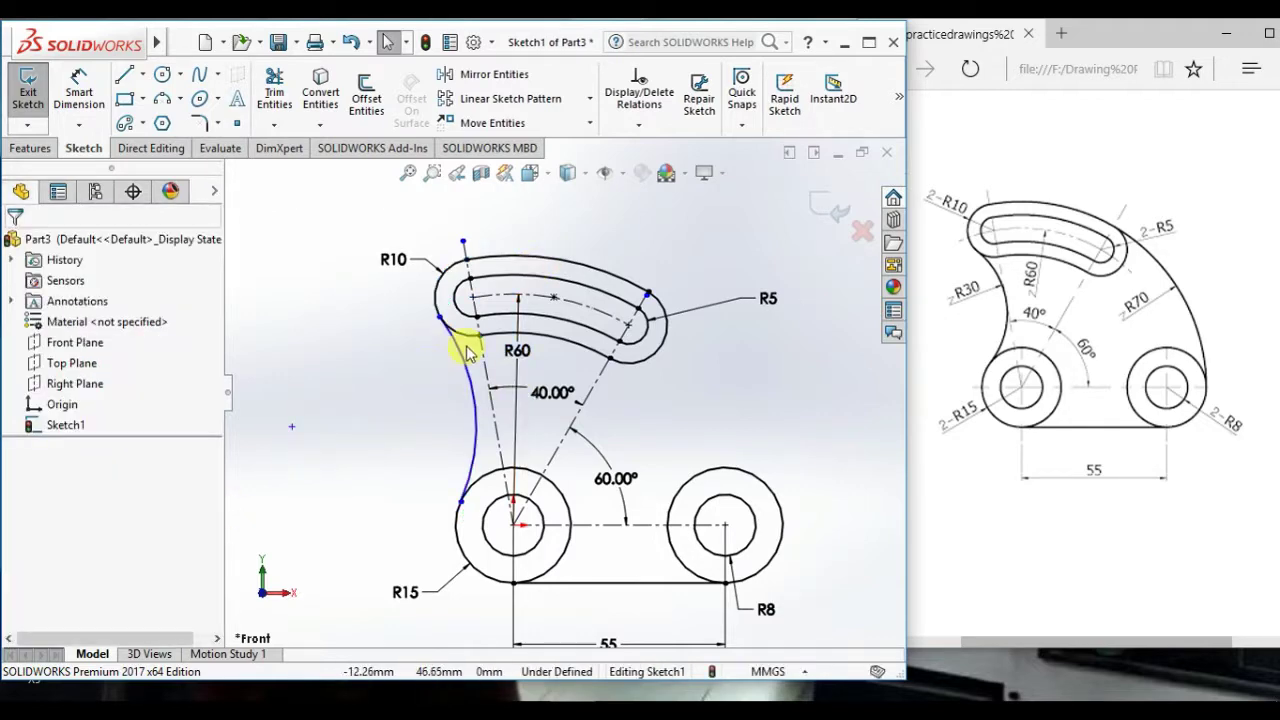
{"action": "scroll", "coordinate": [467, 352], "scroll_direction": "down", "scroll_amount": 3}
{"action": "left_click", "coordinate": [432, 318]}
{"action": "left_click", "coordinate": [430, 250], "text": "ctrl"}
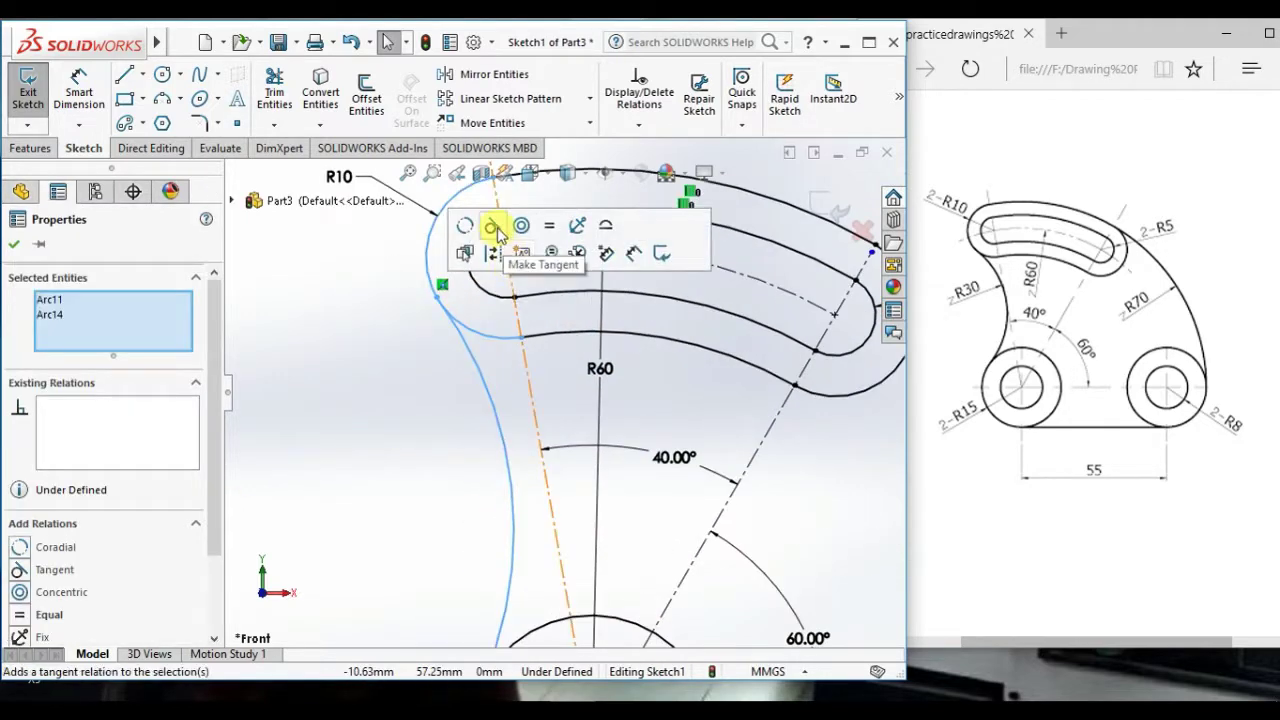
{"action": "left_click", "coordinate": [497, 230]}
{"action": "left_click", "coordinate": [423, 391]}
{"action": "scroll", "coordinate": [449, 471], "scroll_direction": "up", "scroll_amount": 3}
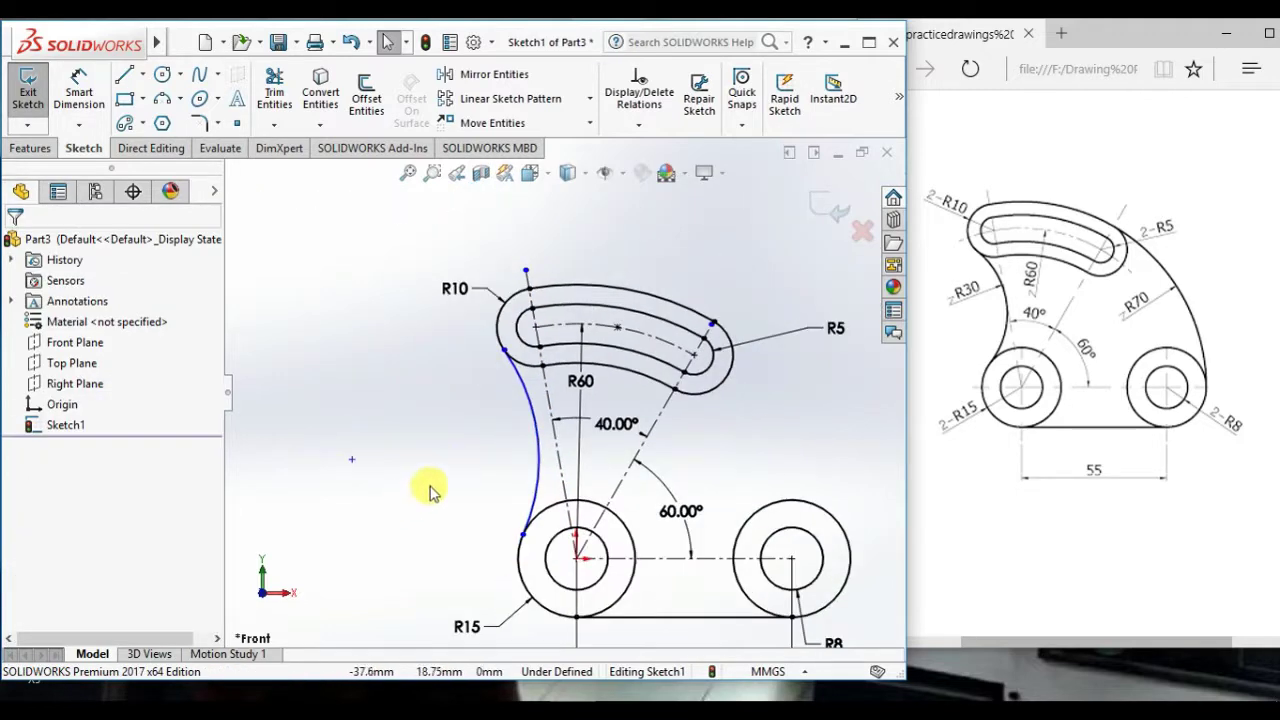
Step: Dimension the connecting arc's radius to 30, fully defining the sketch
{"action": "right_click_drag", "start_coordinate": [430, 490], "coordinate": [431, 430]}
{"action": "left_click", "coordinate": [529, 434]}
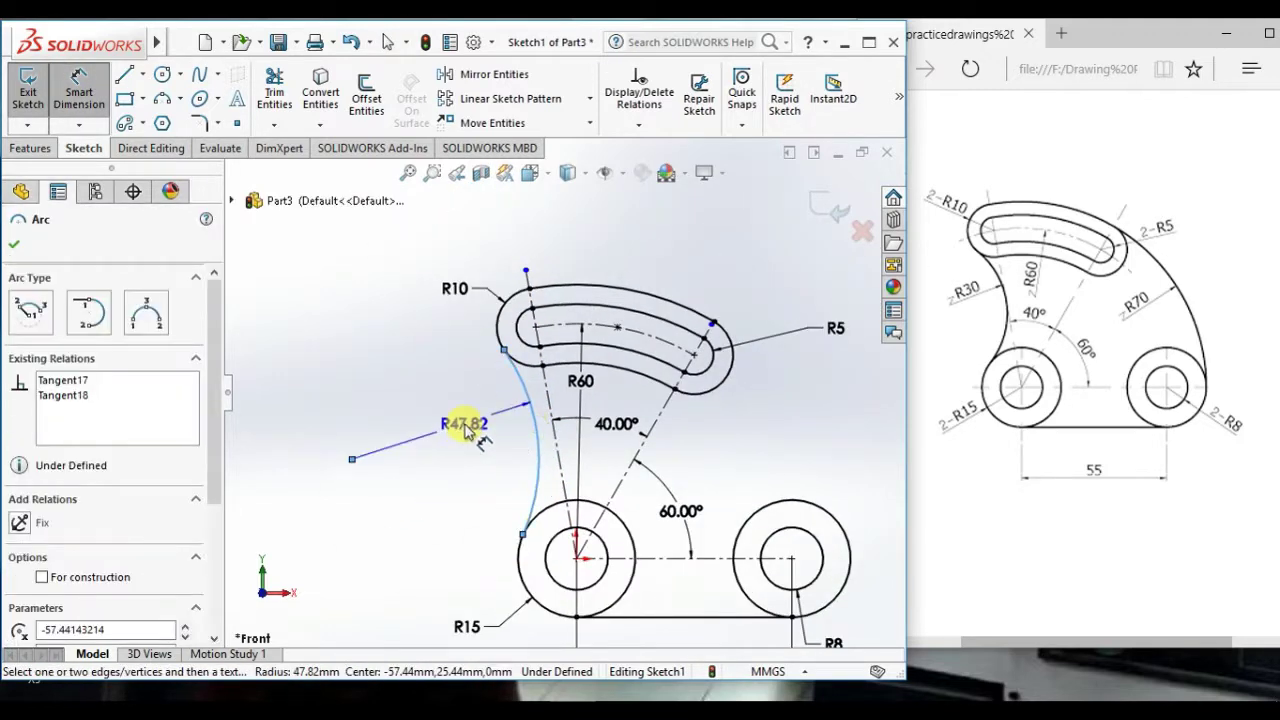
{"action": "left_click", "coordinate": [463, 427]}
{"action": "type", "text": "30"}
{"action": "key", "text": "Return"}
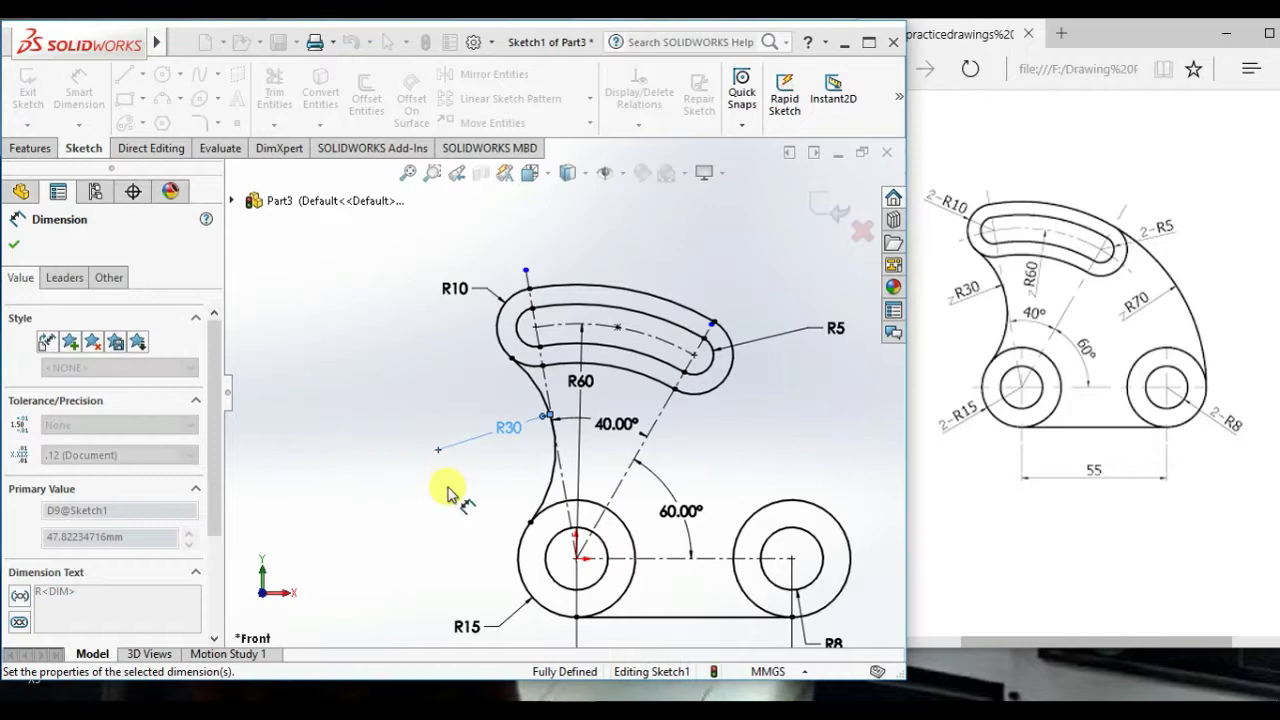
{"action": "left_click", "coordinate": [355, 400]}
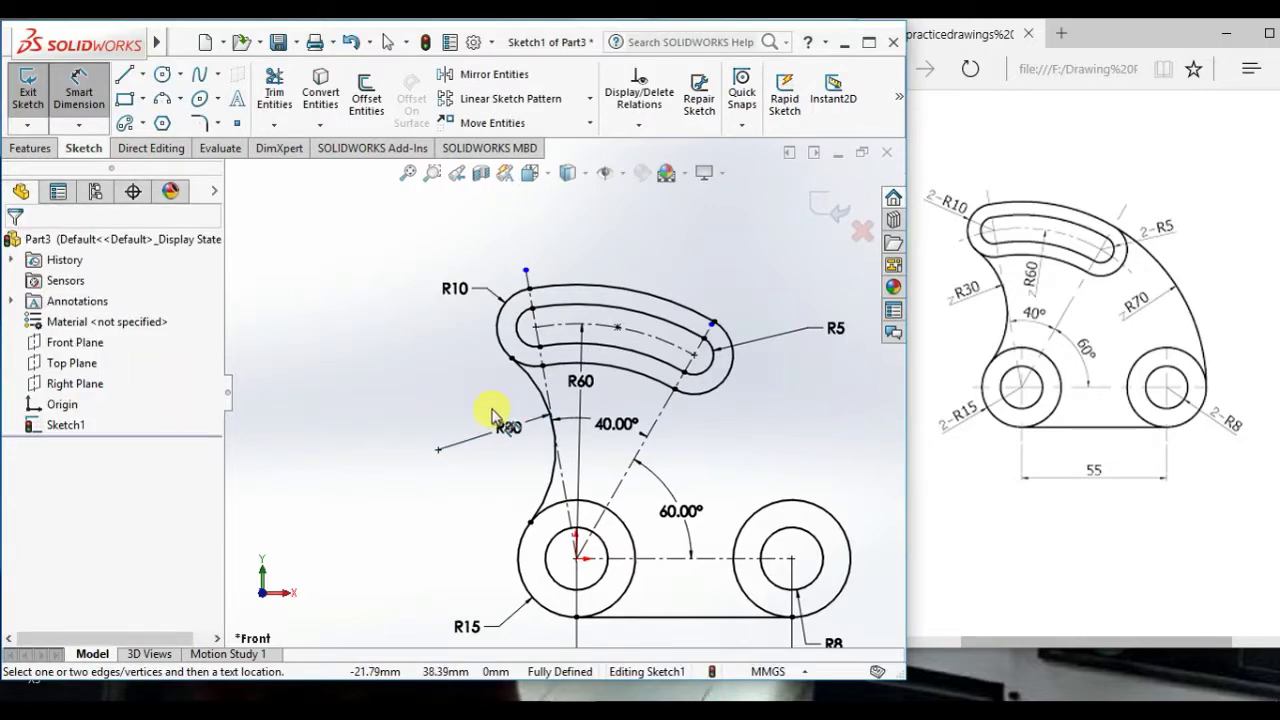
{"action": "scroll", "coordinate": [471, 393], "scroll_direction": "up", "scroll_amount": 2}
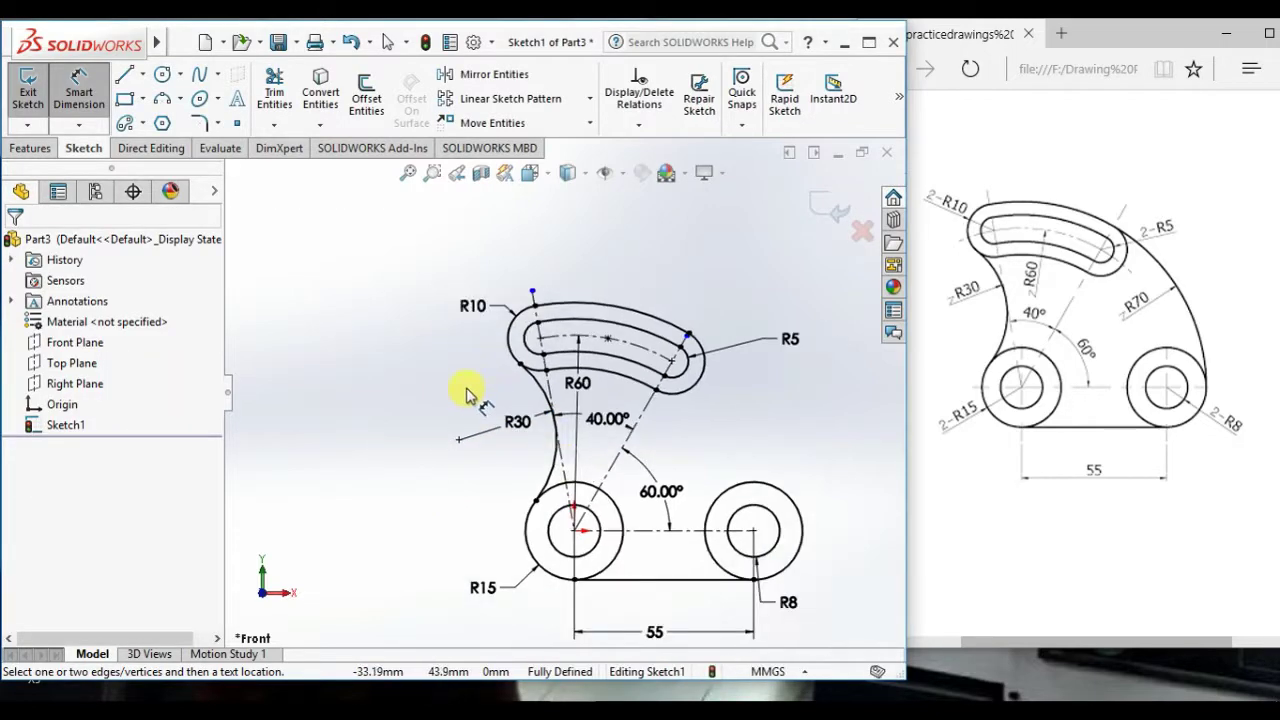
{"action": "scroll", "coordinate": [512, 447], "scroll_direction": "up", "scroll_amount": 2}
{"action": "scroll", "coordinate": [686, 437], "scroll_direction": "down", "scroll_amount": 2}
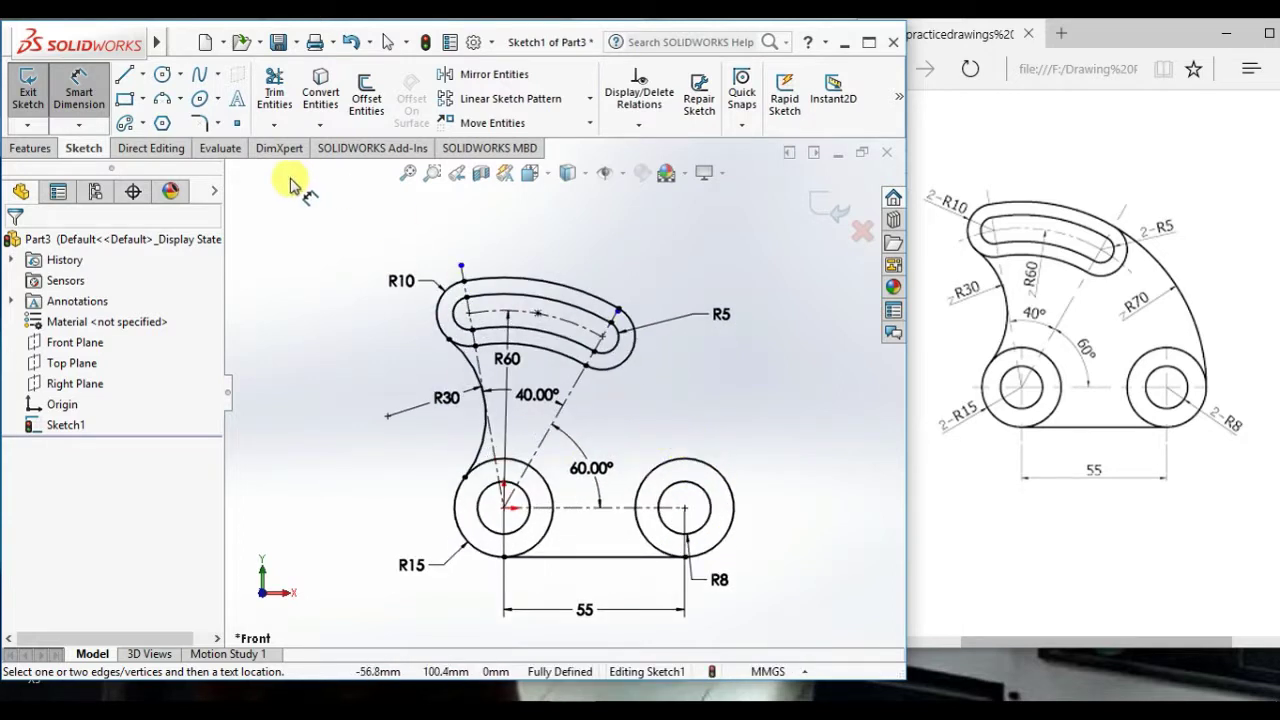
Step: Draw a 3 Point Arc from the outline's right end to the R8 boss
{"action": "left_click", "coordinate": [163, 100]}
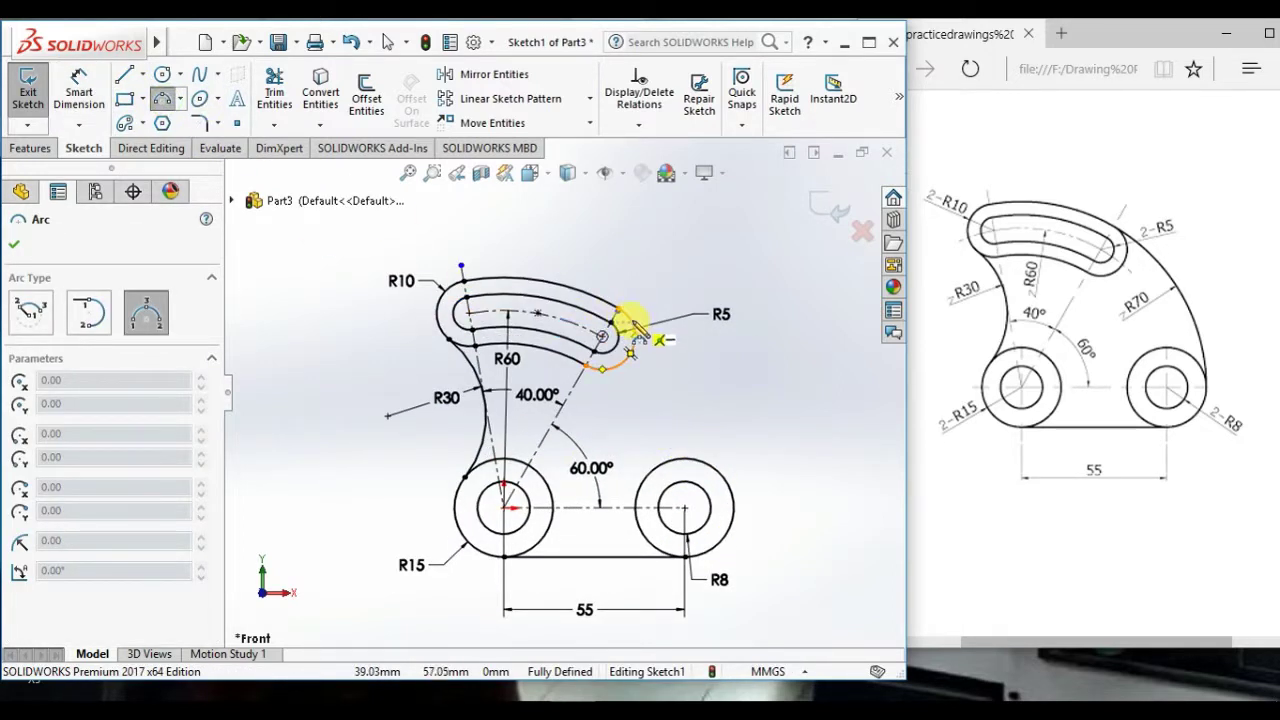
{"action": "left_click", "coordinate": [624, 314]}
{"action": "left_click", "coordinate": [736, 488]}
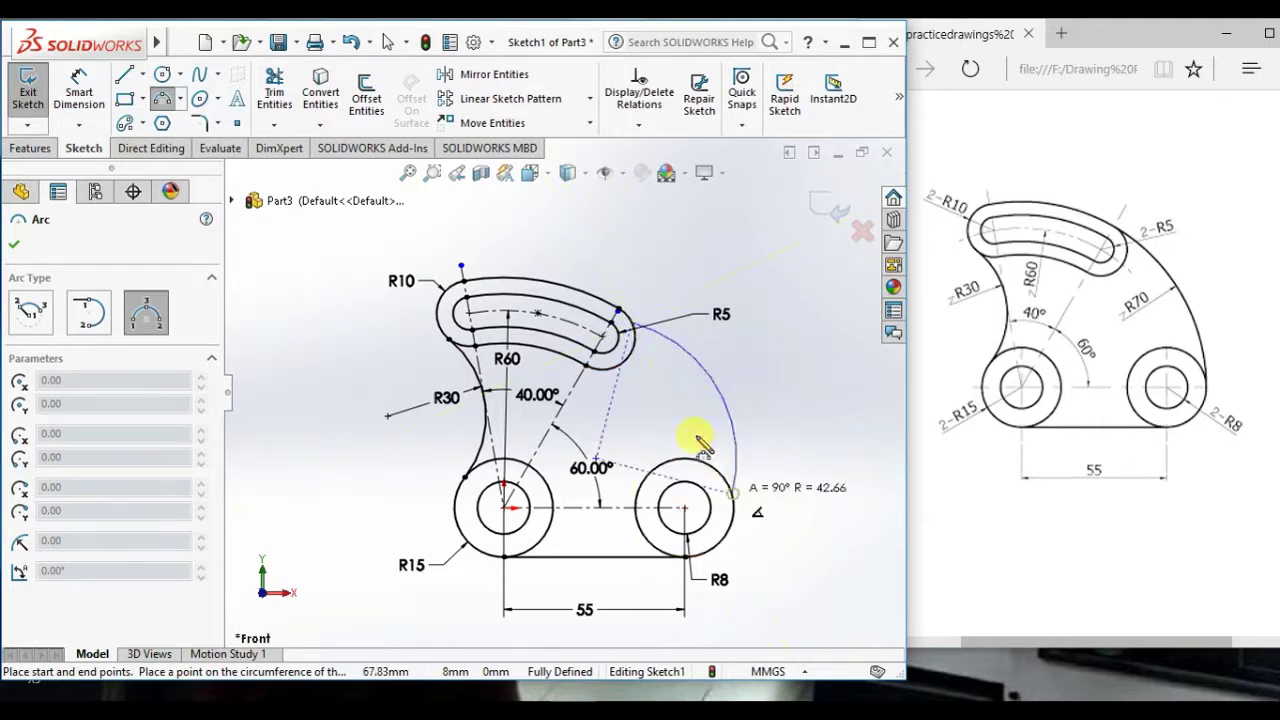
{"action": "left_click", "coordinate": [722, 409]}
Step: Make the new arc tangent to the R8 boss circle
{"action": "right_click", "coordinate": [750, 360]}
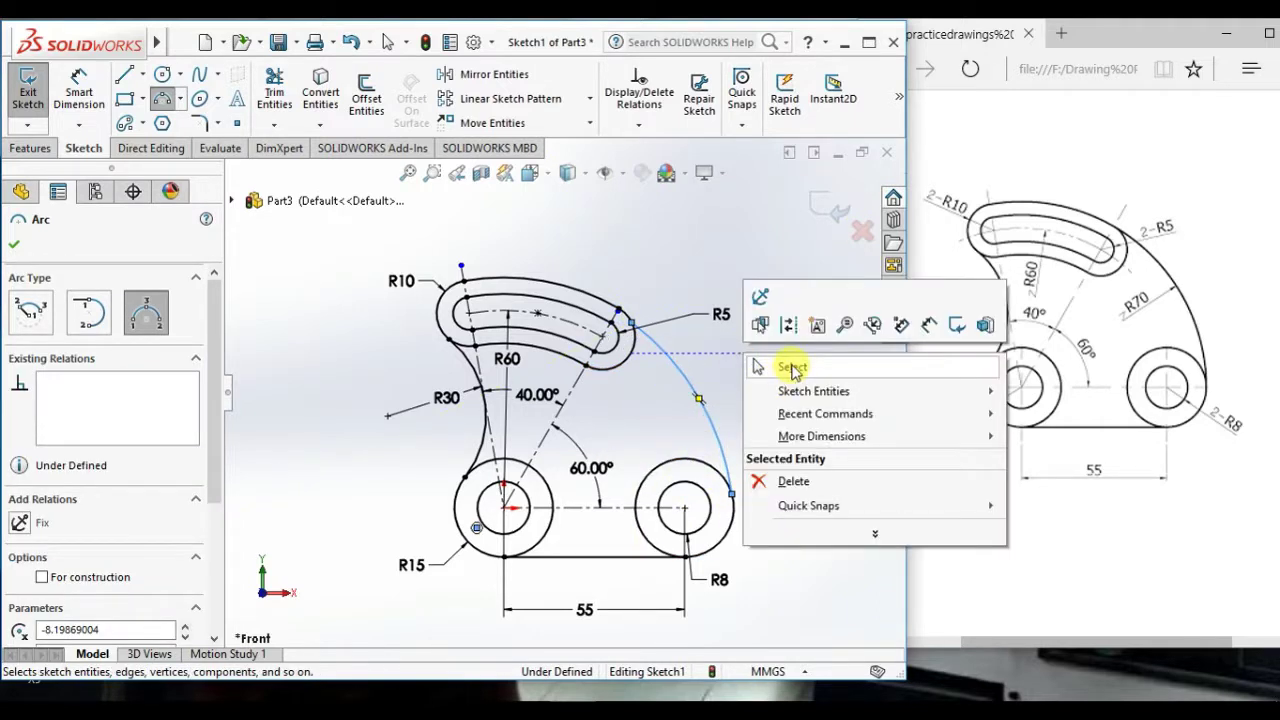
{"action": "left_click", "coordinate": [772, 367]}
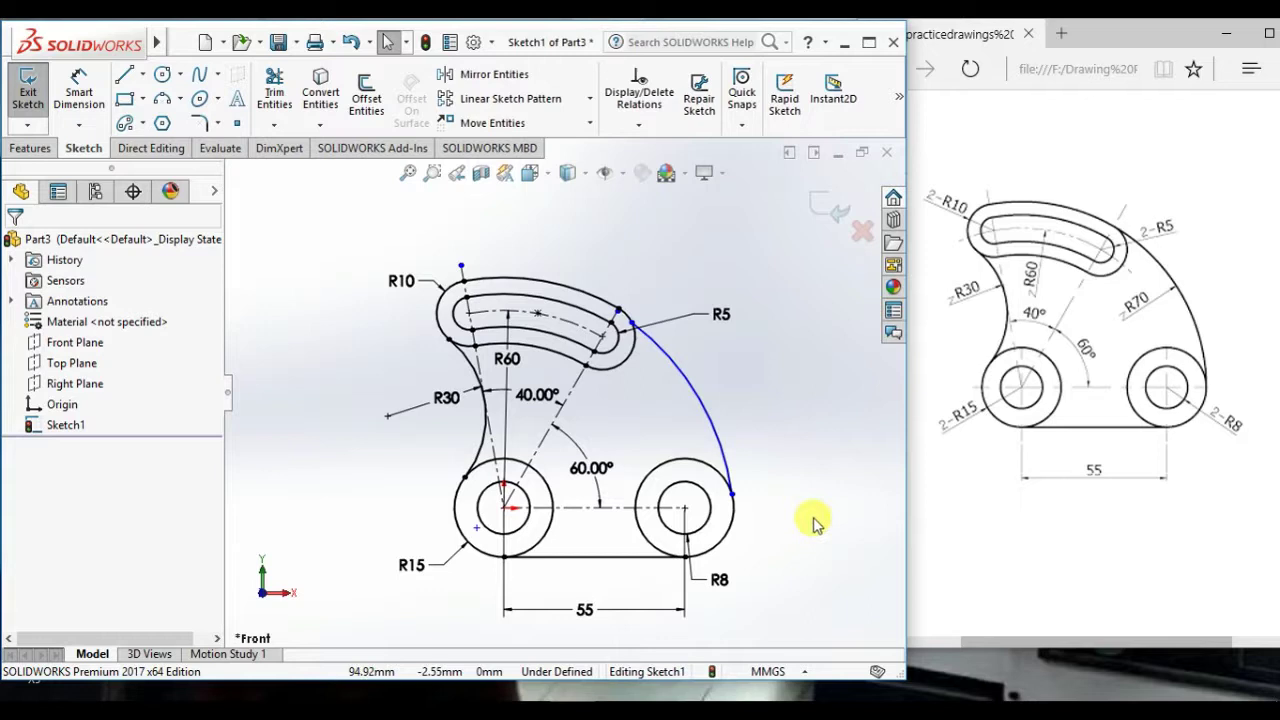
{"action": "left_click", "coordinate": [733, 512], "text": "ctrl"}
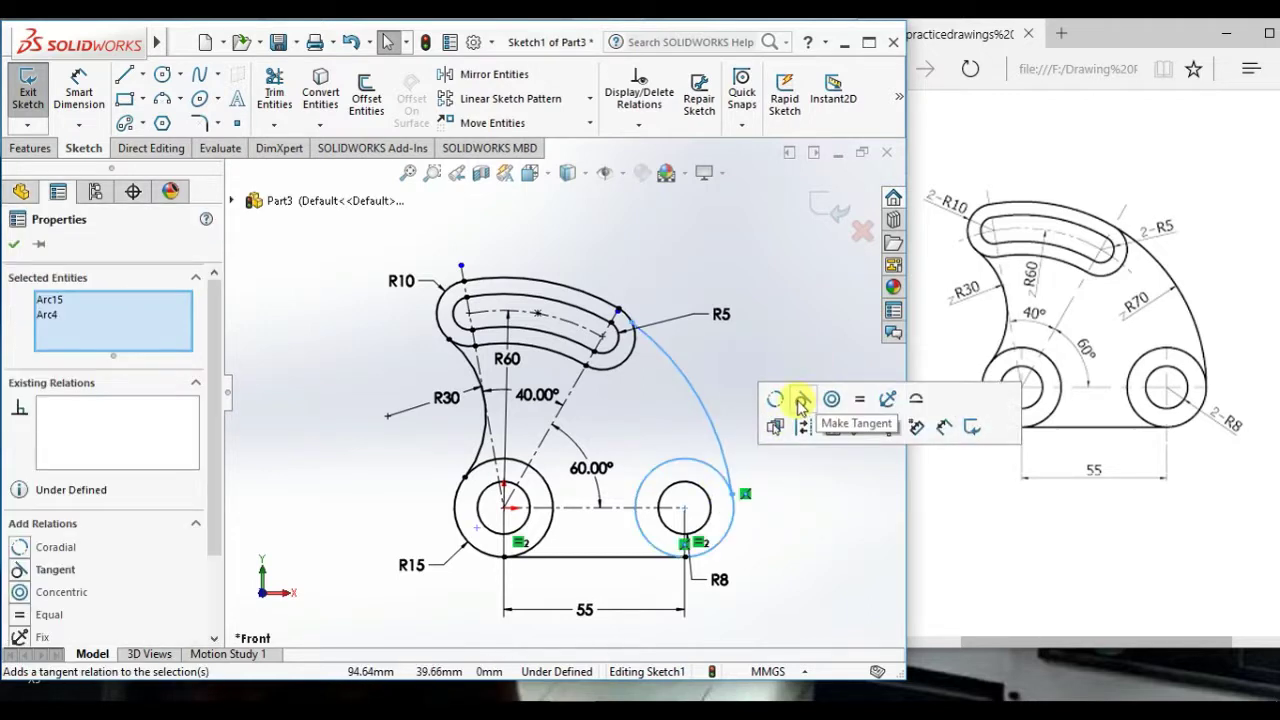
{"action": "left_click", "coordinate": [802, 400]}
Step: Dimension the large outer arc's radius to 70
{"action": "key", "text": "d"}
{"action": "left_click", "coordinate": [503, 507]}
{"action": "left_click", "coordinate": [724, 418]}
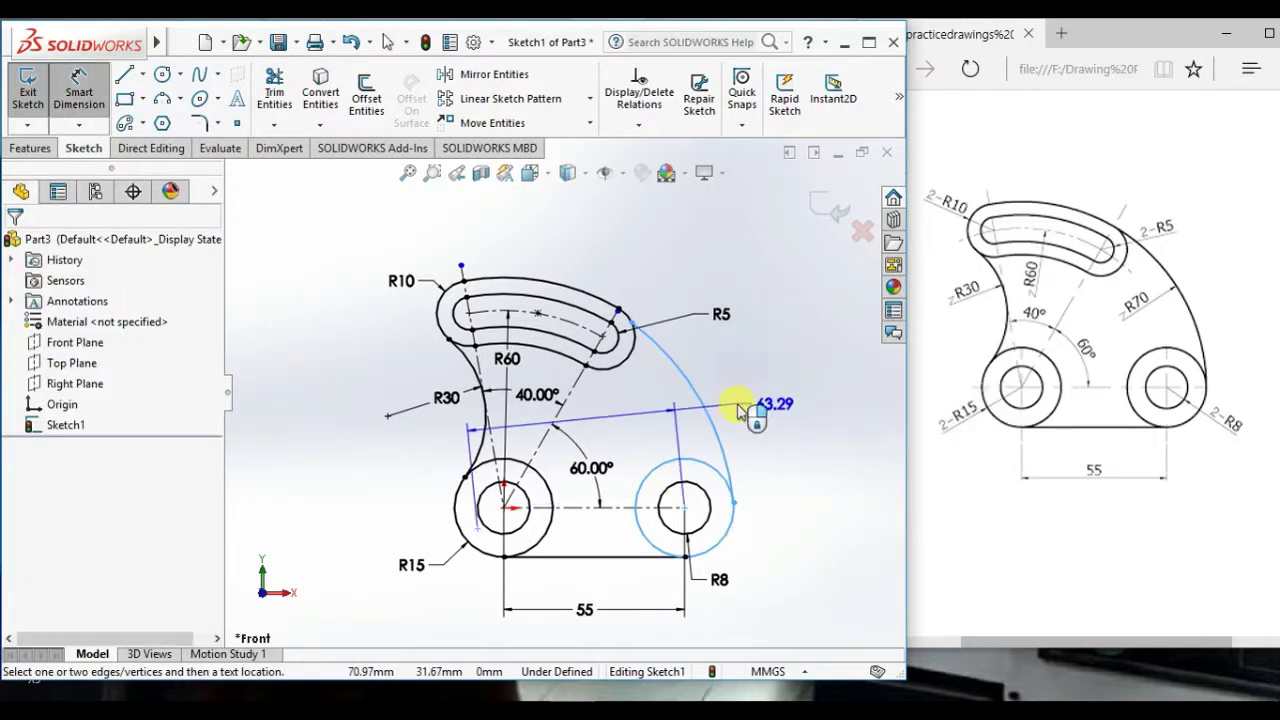
{"action": "key", "text": "Escape"}
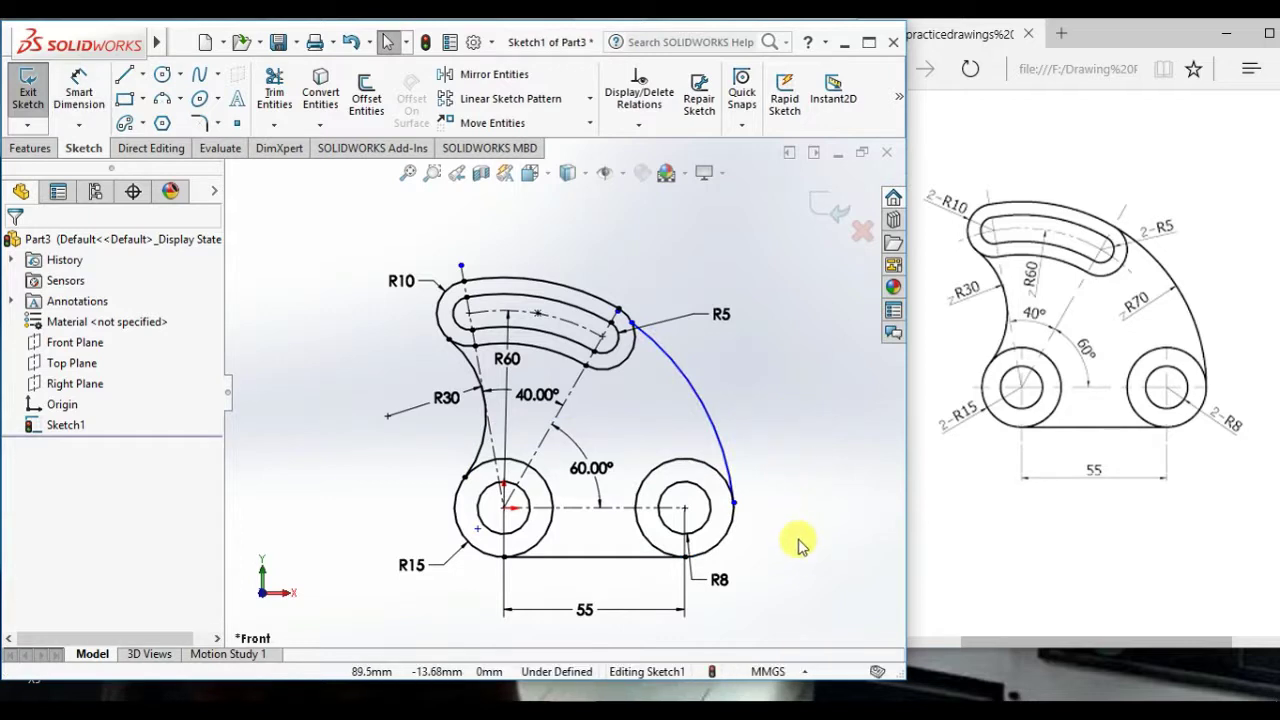
{"action": "left_click", "coordinate": [709, 427]}
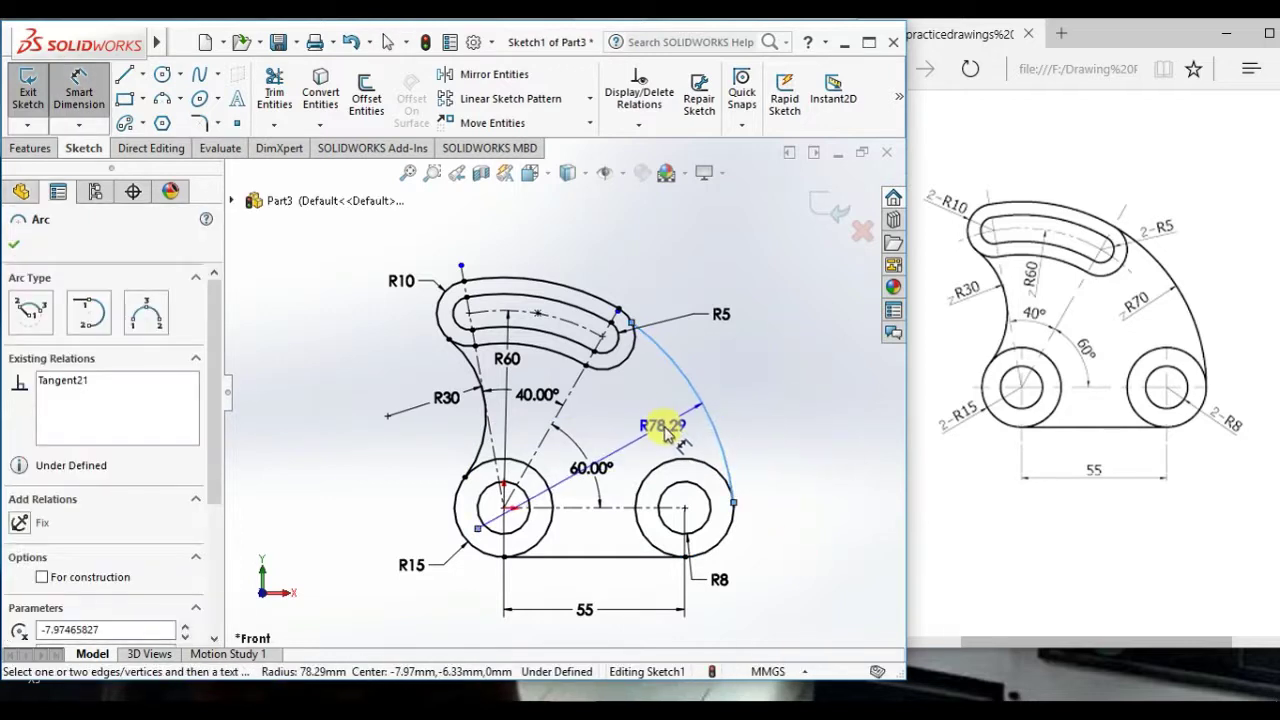
{"action": "left_click", "coordinate": [663, 424]}
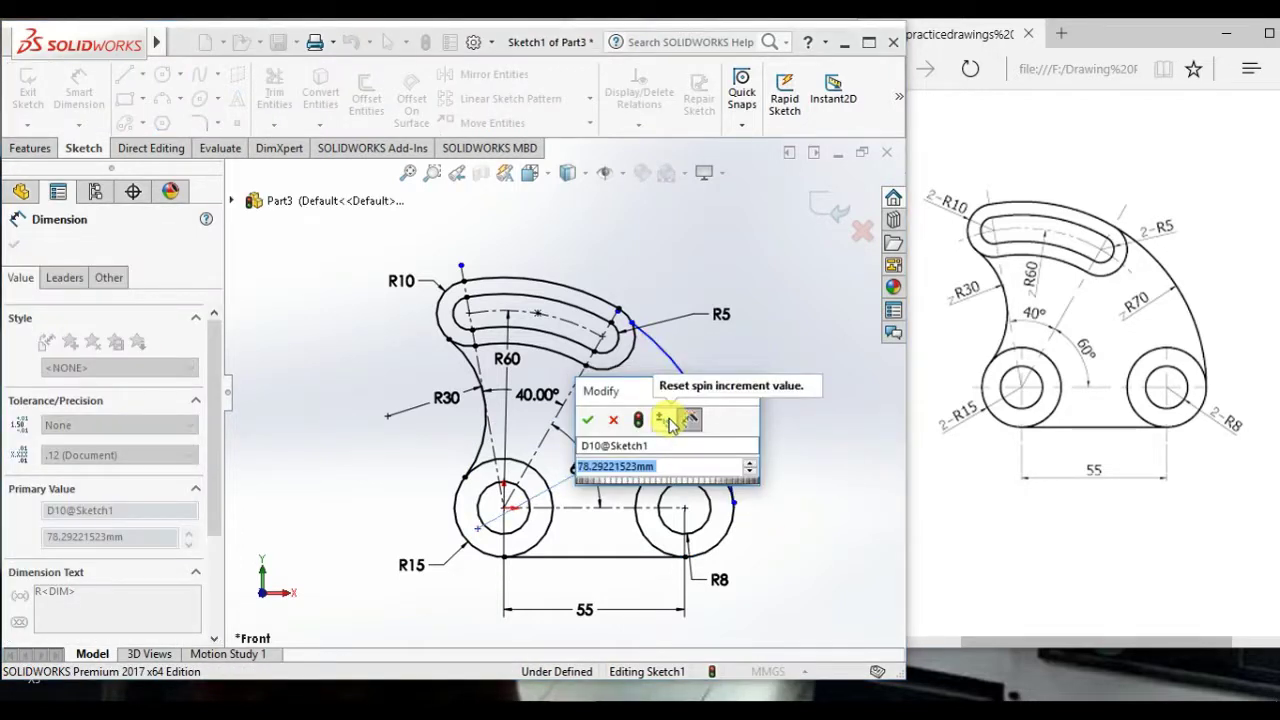
{"action": "type", "text": "70"}
{"action": "key", "text": "Return"}
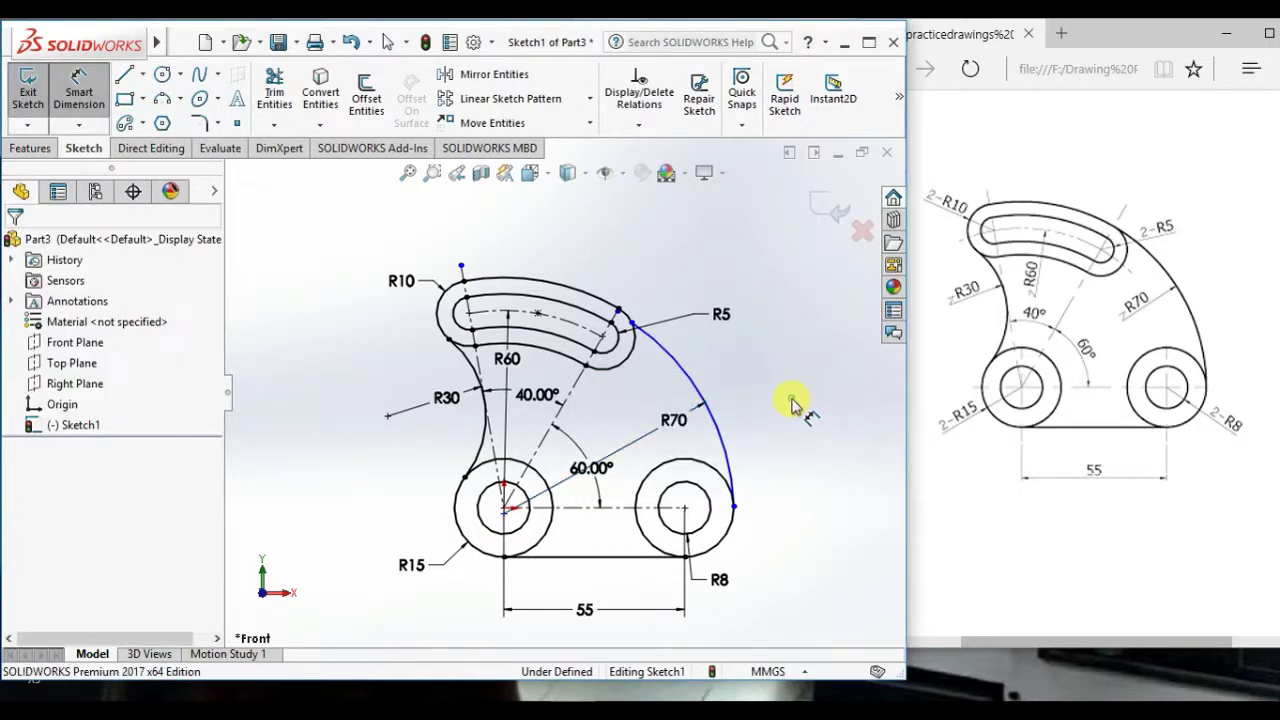
Step: Add a Tangent relation between the R70 arc and the R5 slot-end arc
{"action": "scroll", "coordinate": [645, 313], "scroll_direction": "down", "scroll_amount": 2}
{"action": "scroll", "coordinate": [645, 313], "scroll_direction": "down", "scroll_amount": 3}
{"action": "right_click", "coordinate": [602, 288]}
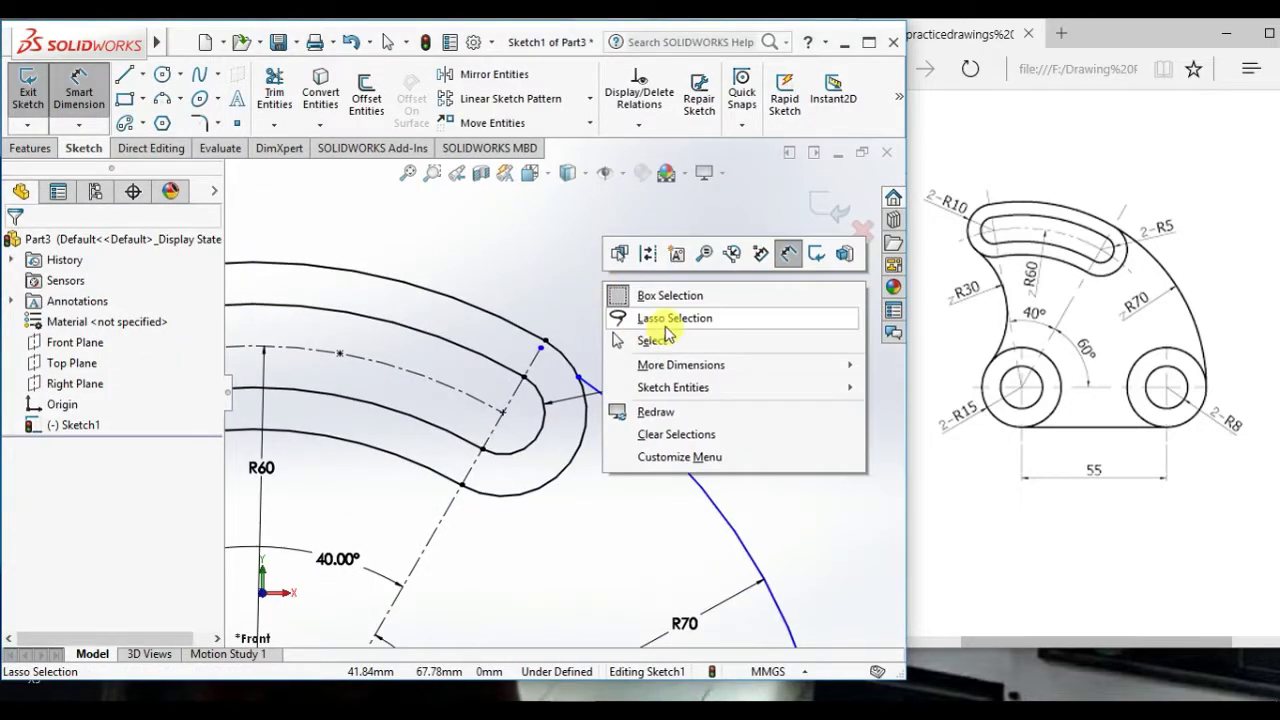
{"action": "left_click", "coordinate": [658, 340]}
{"action": "left_click", "coordinate": [590, 388]}
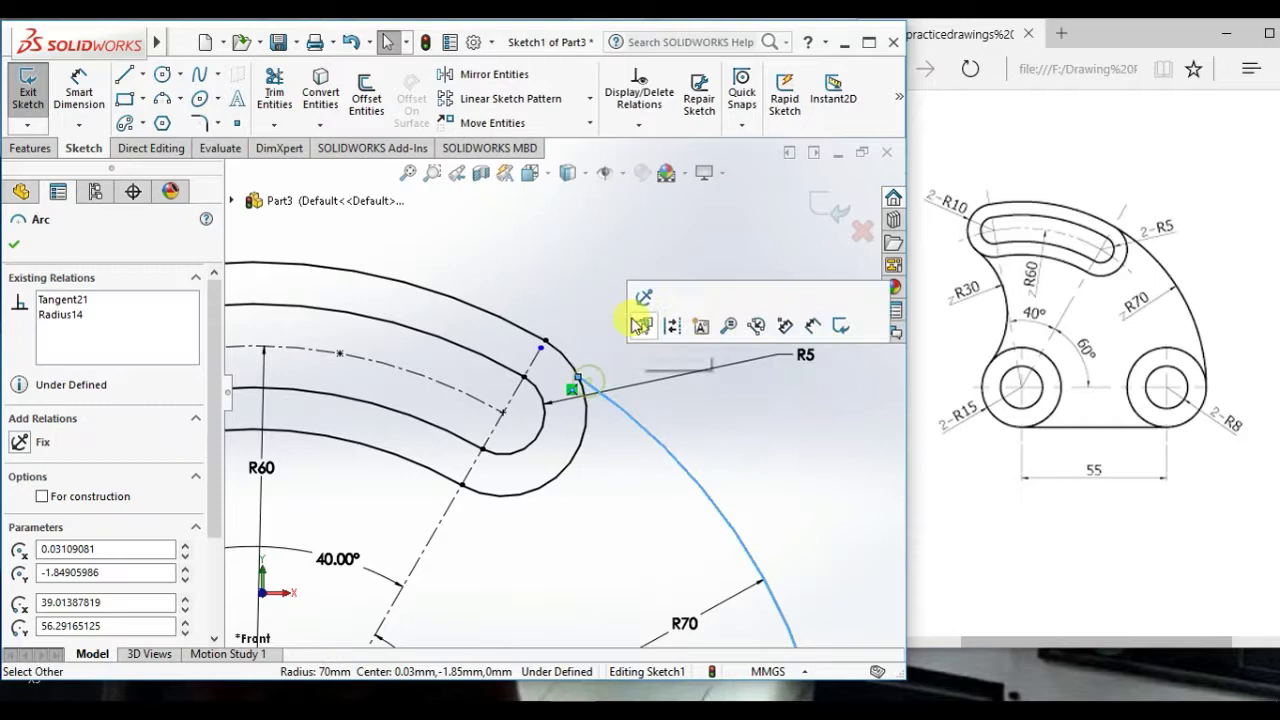
{"action": "left_click", "coordinate": [566, 357], "text": "ctrl"}
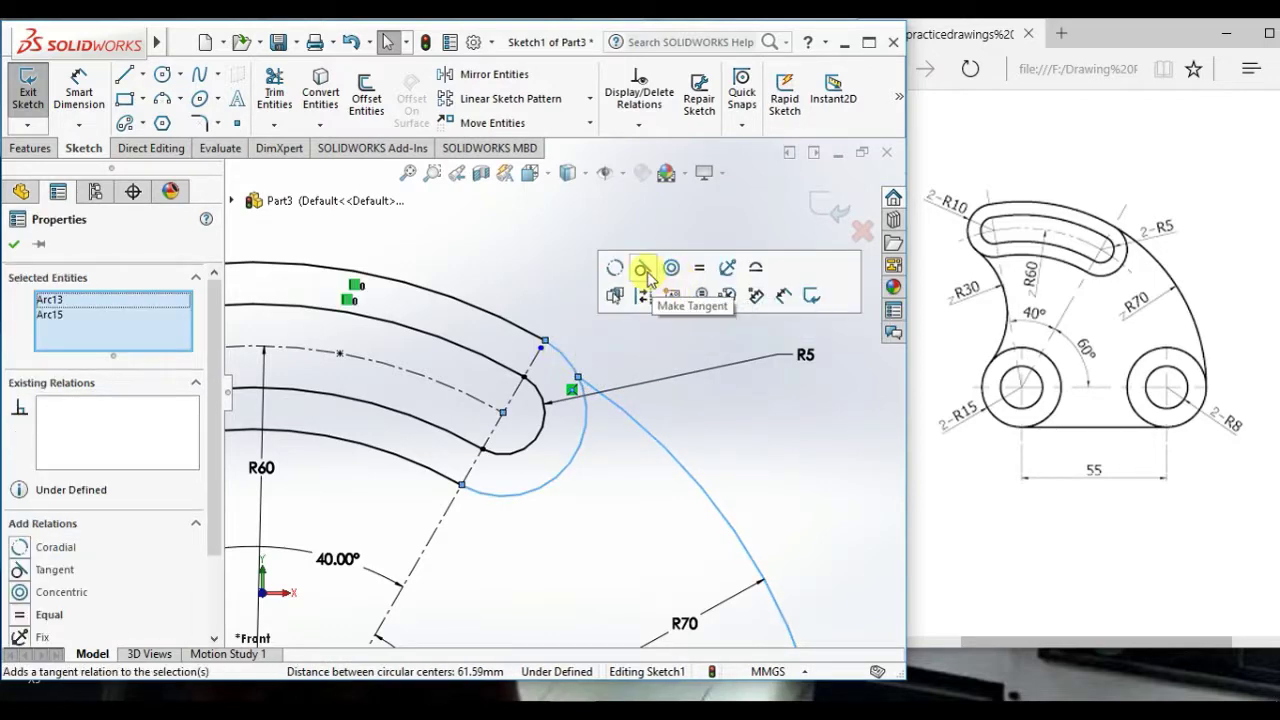
{"action": "left_click", "coordinate": [643, 268]}
{"action": "left_click", "coordinate": [667, 340]}
{"action": "scroll", "coordinate": [690, 330], "scroll_direction": "up", "scroll_amount": 3}
{"action": "scroll", "coordinate": [706, 322], "scroll_direction": "up", "scroll_amount": 3}
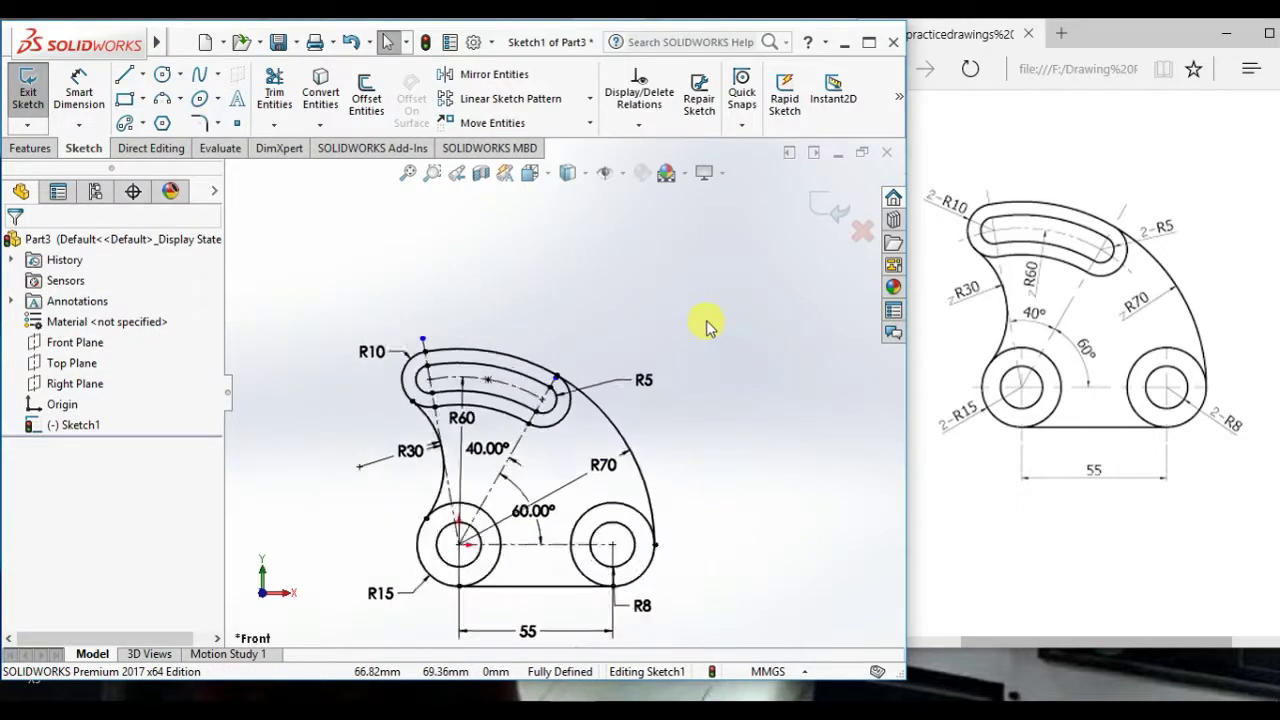
{"action": "scroll", "coordinate": [480, 495], "scroll_direction": "down", "scroll_amount": 2}
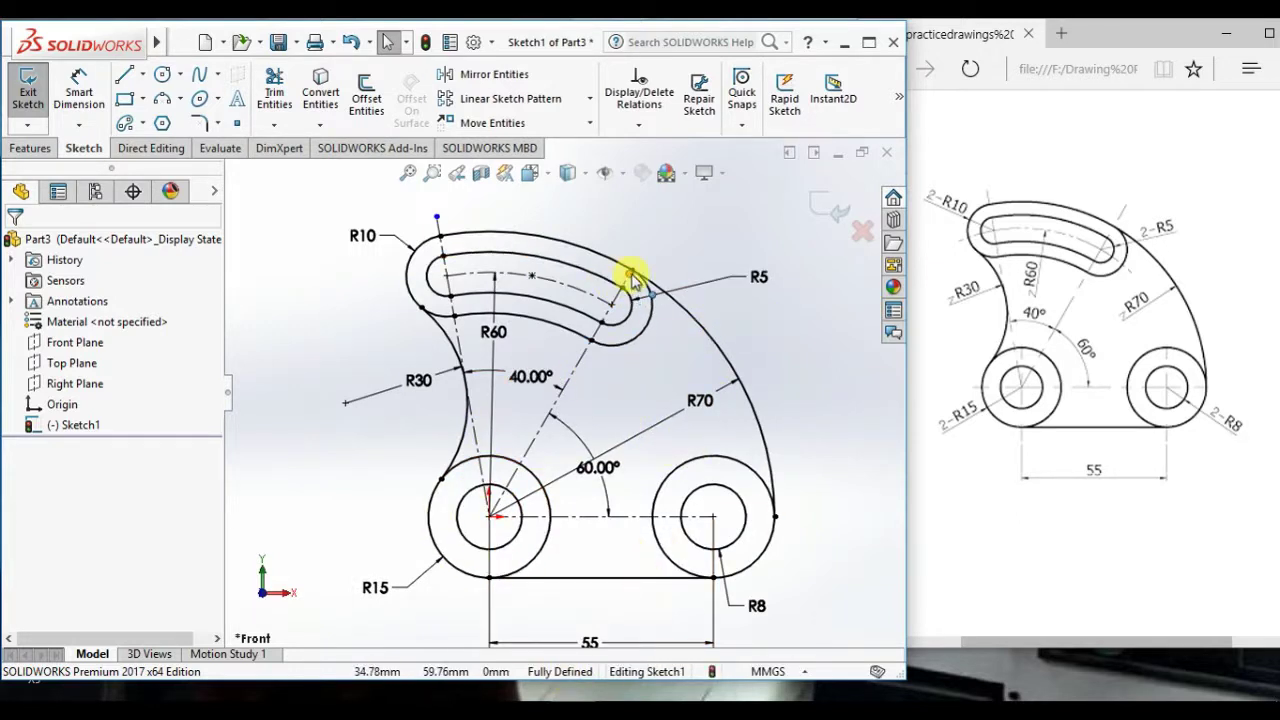
Step: Extend the 60° construction line past the slot, fit the view, and maximize the window
{"action": "left_click_drag", "start_coordinate": [631, 273], "coordinate": [652, 236]}
{"action": "left_click", "coordinate": [895, 422]}
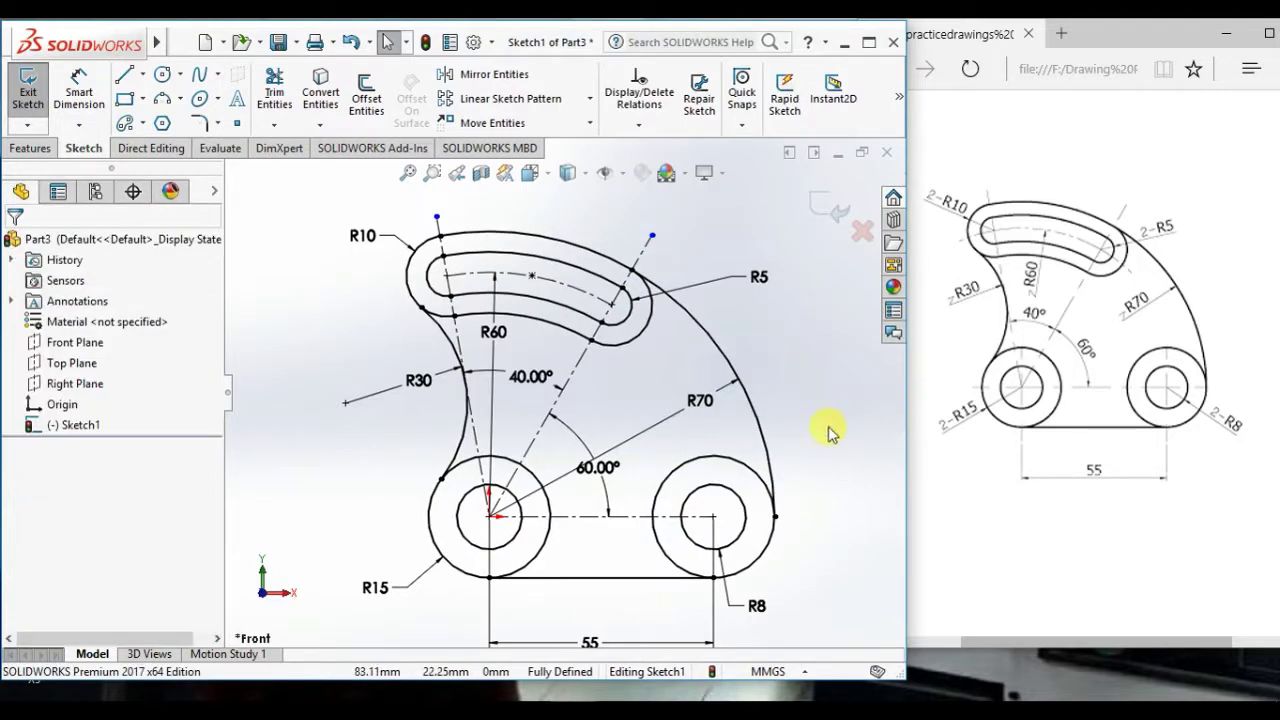
{"action": "key", "text": "f"}
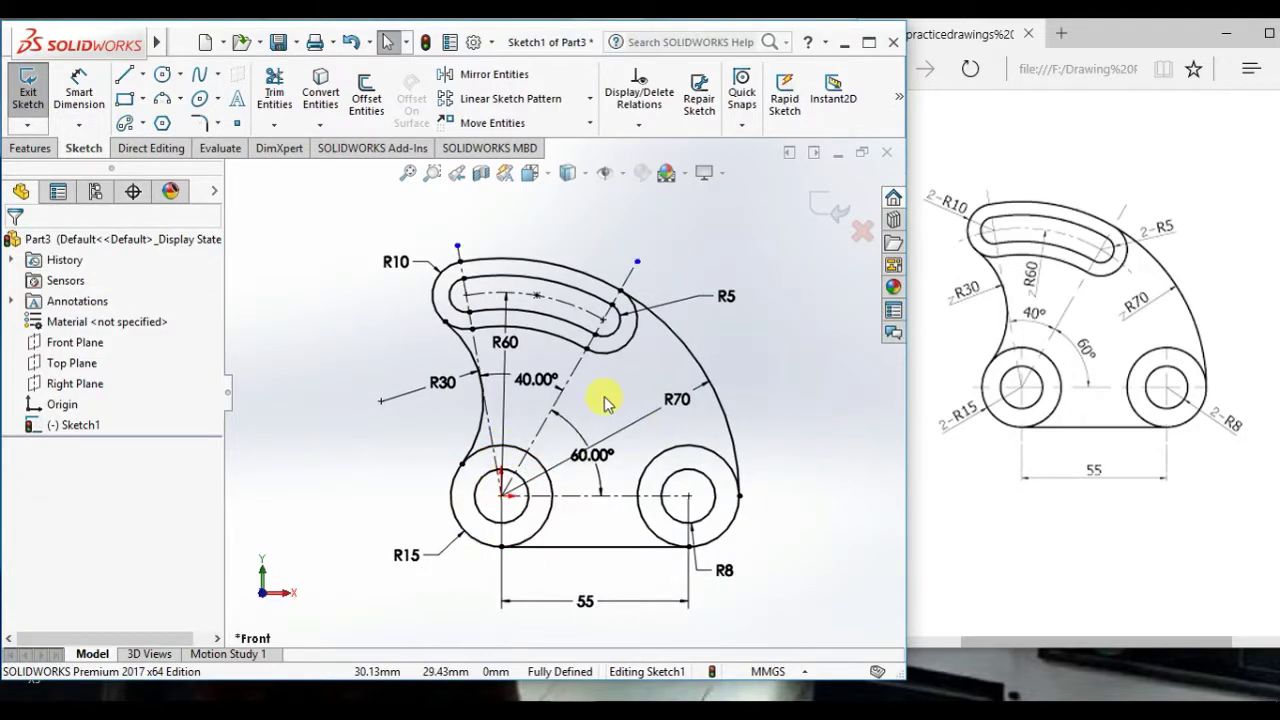
{"action": "scroll", "coordinate": [585, 495], "scroll_direction": "up", "scroll_amount": 1}
{"action": "scroll", "coordinate": [640, 460], "scroll_direction": "down", "scroll_amount": 1}
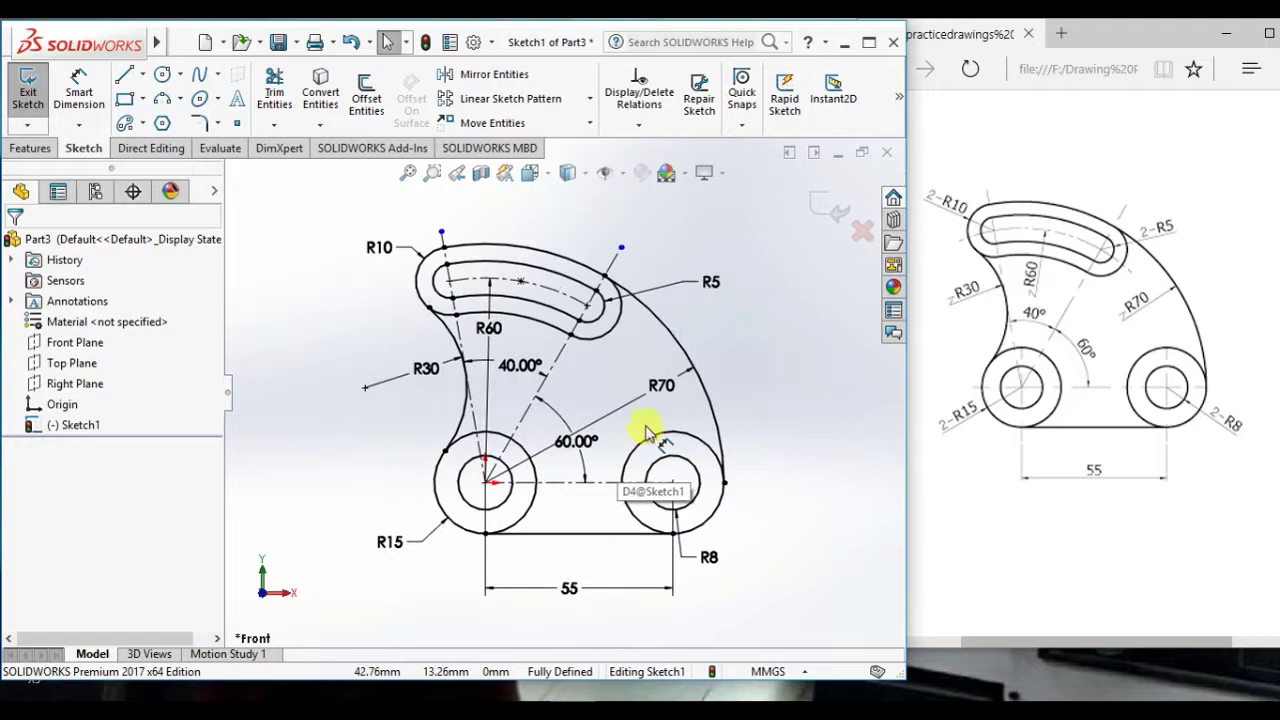
{"action": "left_click", "coordinate": [869, 46]}
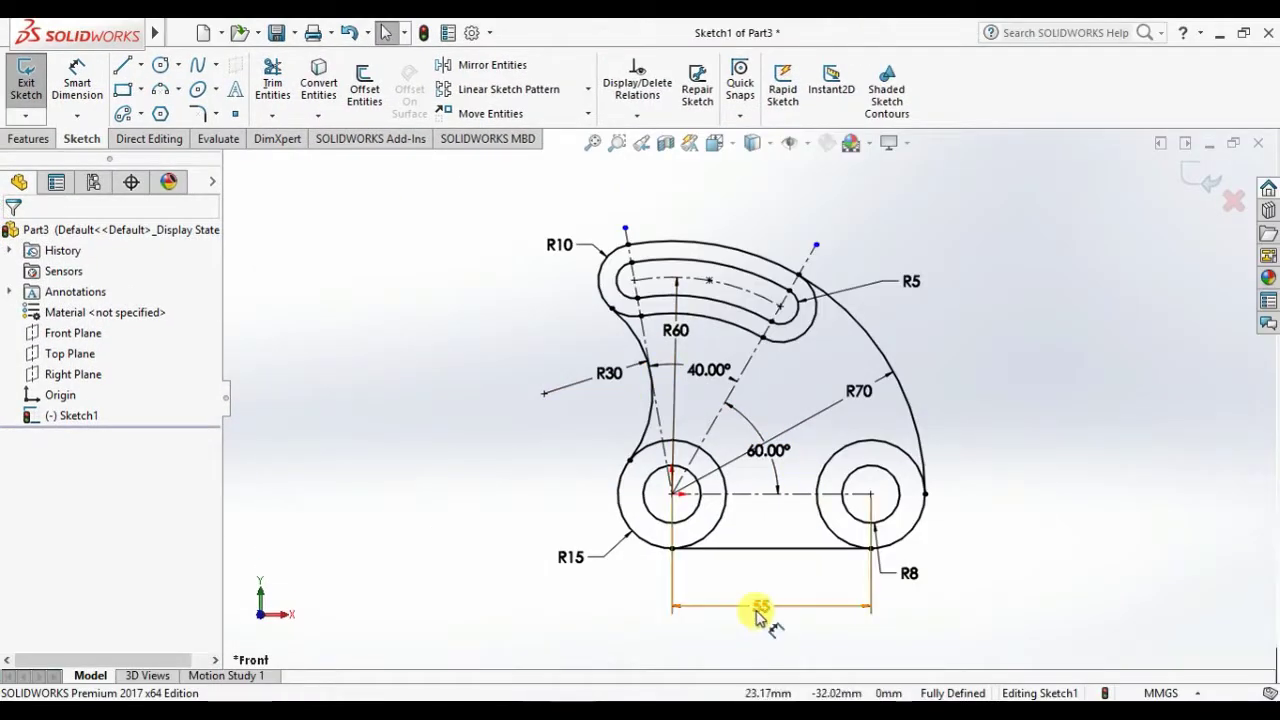
Step: Reposition the 55, R15, R70, 60° and 40° dimension labels clear of the outline
{"action": "left_click_drag", "start_coordinate": [740, 612], "coordinate": [754, 600]}
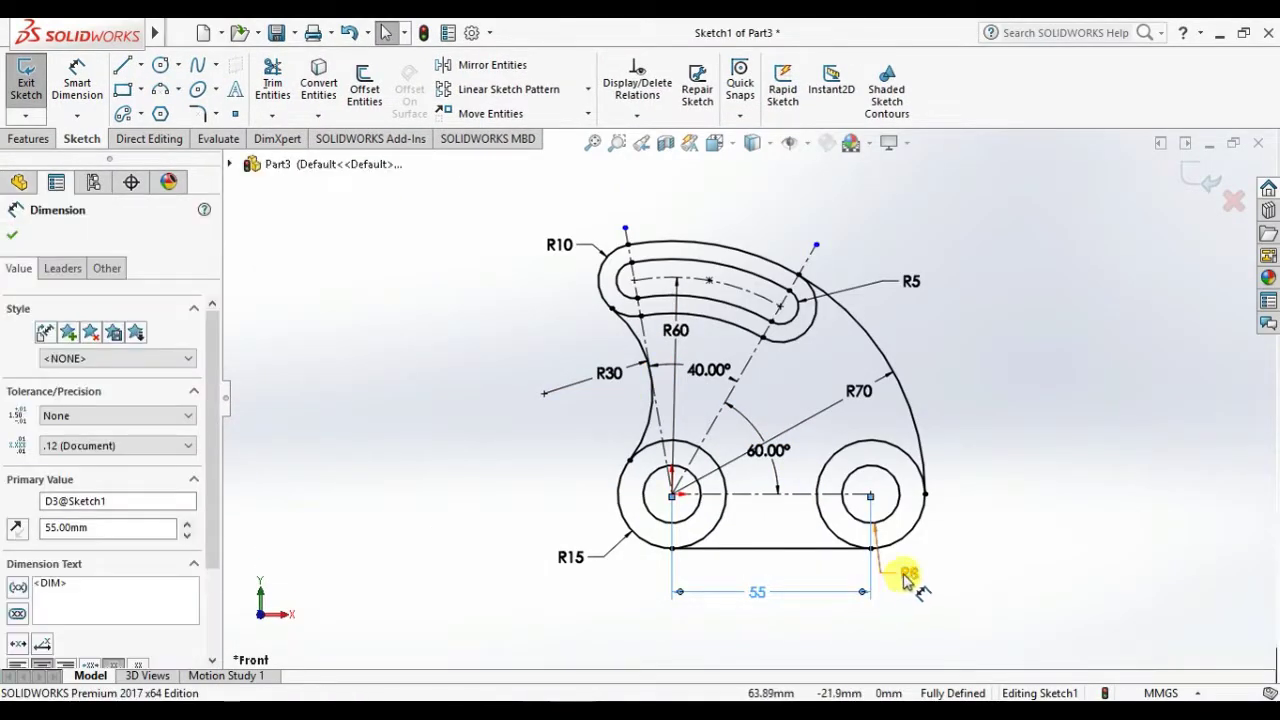
{"action": "left_click", "coordinate": [975, 558]}
{"action": "left_click_drag", "start_coordinate": [586, 566], "coordinate": [549, 562]}
{"action": "left_click", "coordinate": [1123, 431]}
{"action": "left_click_drag", "start_coordinate": [857, 400], "coordinate": [823, 377]}
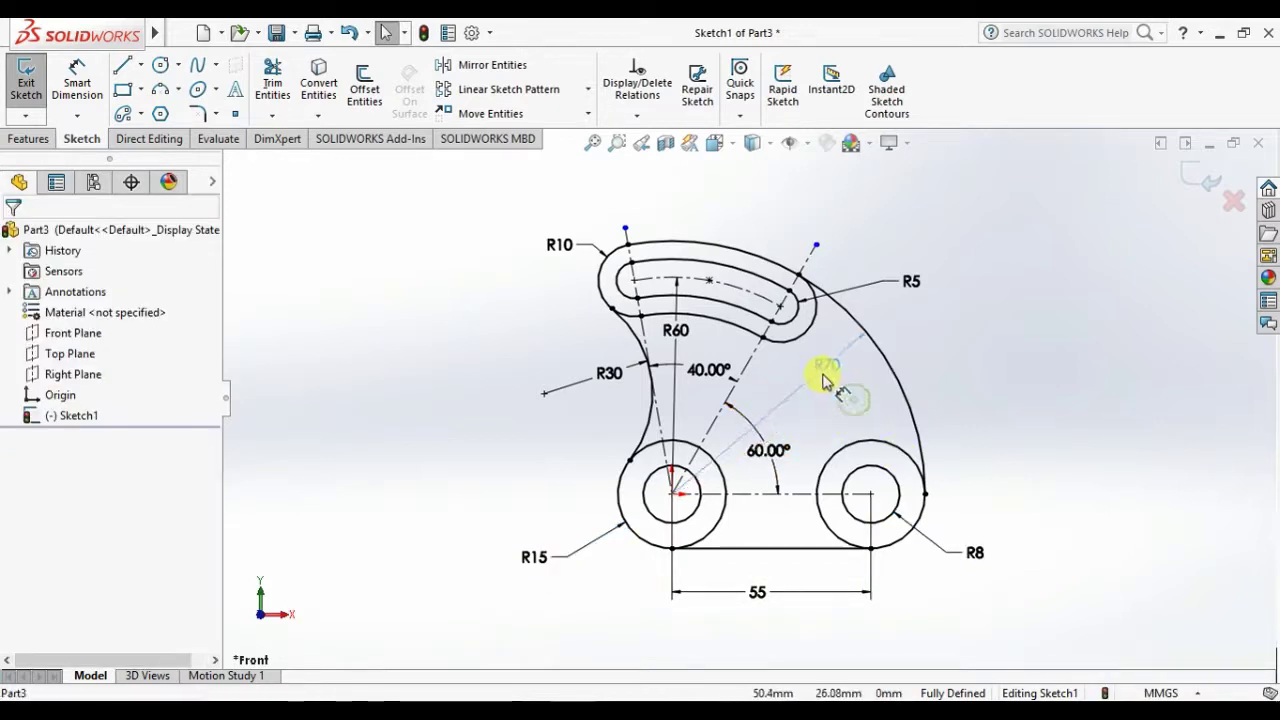
{"action": "left_click_drag", "start_coordinate": [778, 455], "coordinate": [788, 444]}
{"action": "left_click_drag", "start_coordinate": [710, 369], "coordinate": [706, 384]}
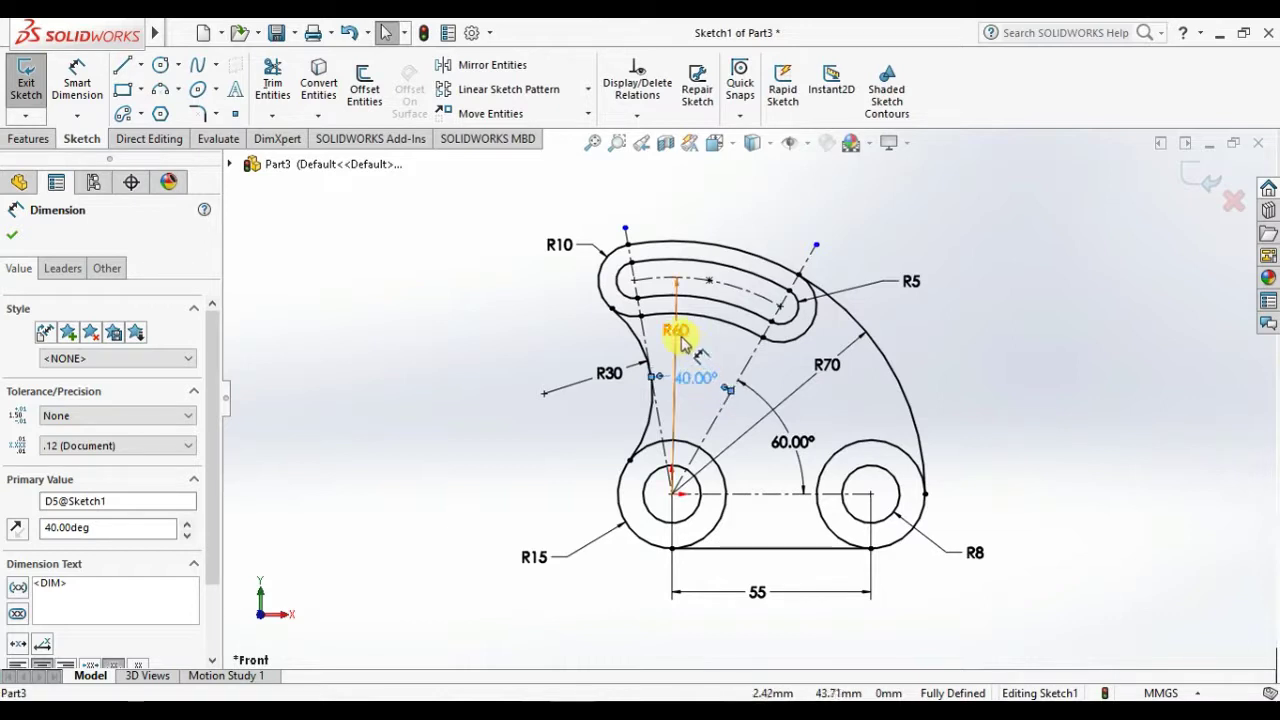
Step: Shift the R60, R30 and R10 labels to the left of the outline
{"action": "left_click_drag", "start_coordinate": [680, 343], "coordinate": [669, 343]}
{"action": "left_click_drag", "start_coordinate": [609, 372], "coordinate": [589, 381]}
{"action": "left_click", "coordinate": [536, 333]}
{"action": "left_click_drag", "start_coordinate": [557, 246], "coordinate": [518, 242]}
{"action": "left_click", "coordinate": [1044, 340]}
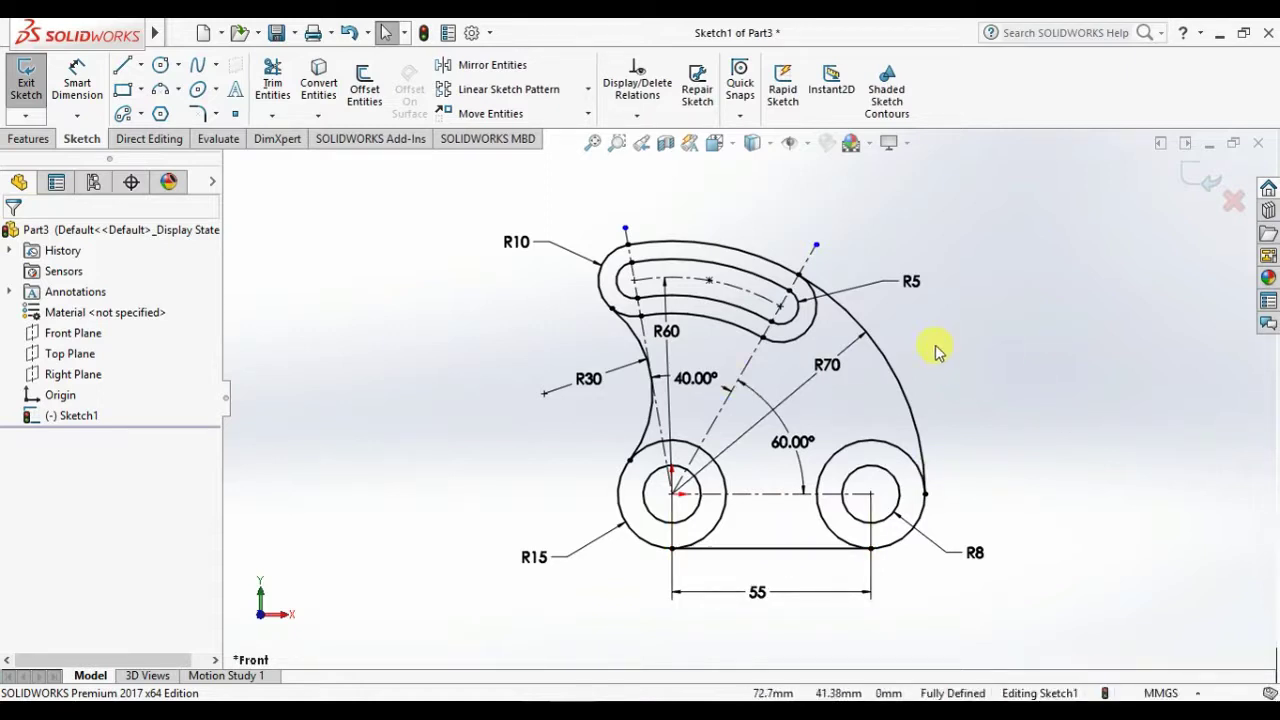
Step: Select the four boss circles, the bottom base line and the R70 arc
{"action": "left_click", "coordinate": [690, 517]}
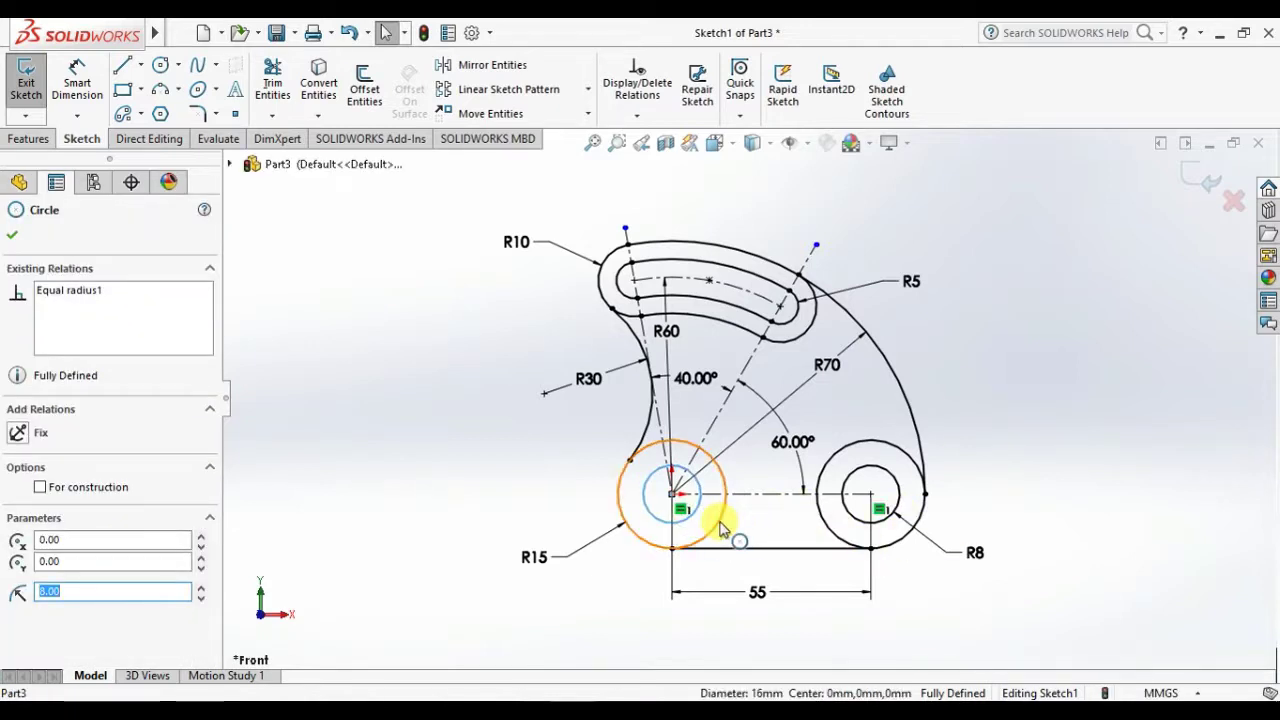
{"action": "left_click", "coordinate": [722, 528], "text": "ctrl"}
{"action": "left_click", "coordinate": [829, 522]}
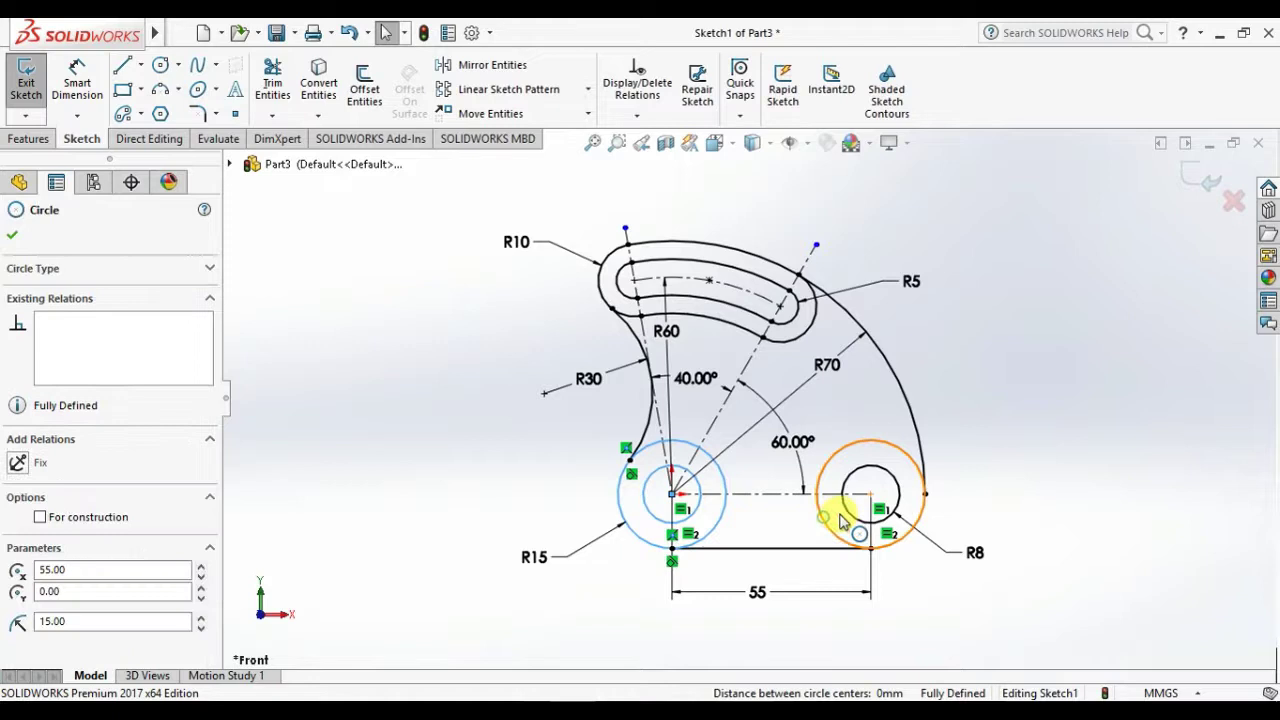
{"action": "left_click", "coordinate": [843, 522], "text": "ctrl"}
{"action": "left_click", "coordinate": [846, 503], "text": "ctrl"}
{"action": "left_click", "coordinate": [803, 547], "text": "ctrl"}
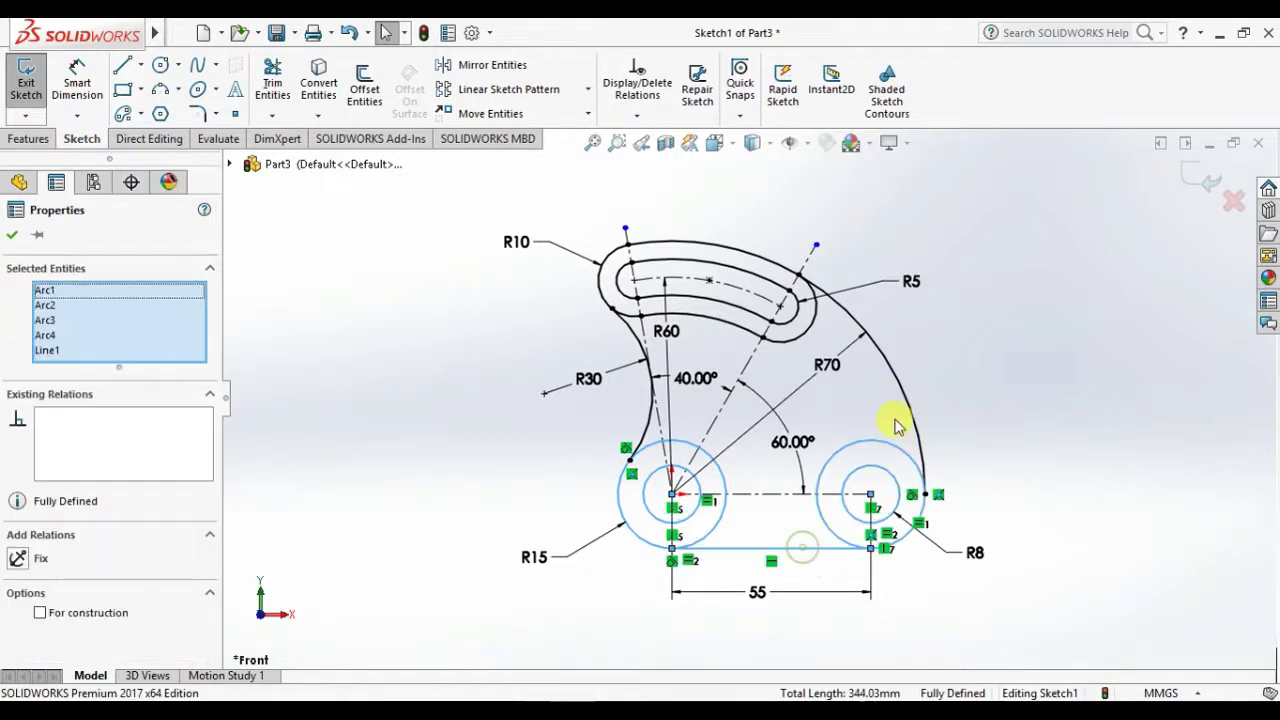
{"action": "left_click", "coordinate": [900, 392], "text": "ctrl"}
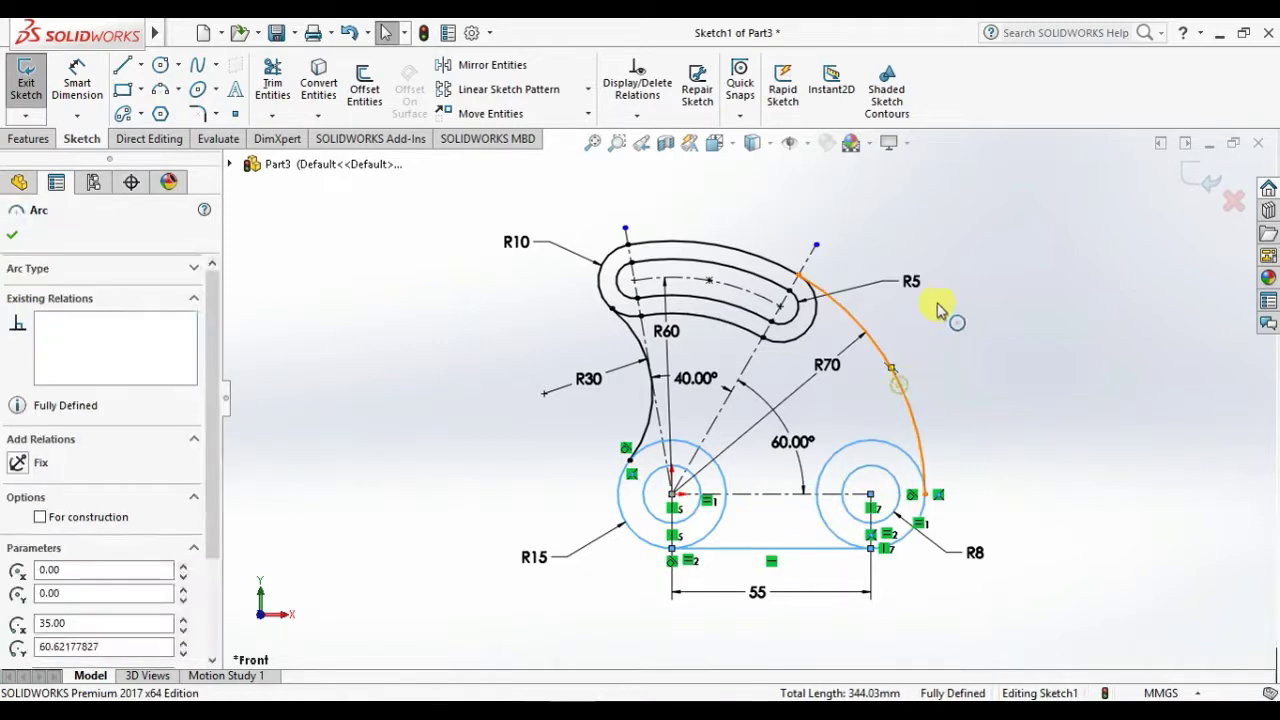
Step: Add both slot loops via Select Chain and the R30 arc to the selection
{"action": "left_click", "coordinate": [727, 252], "text": "ctrl"}
{"action": "right_click", "coordinate": [740, 250]}
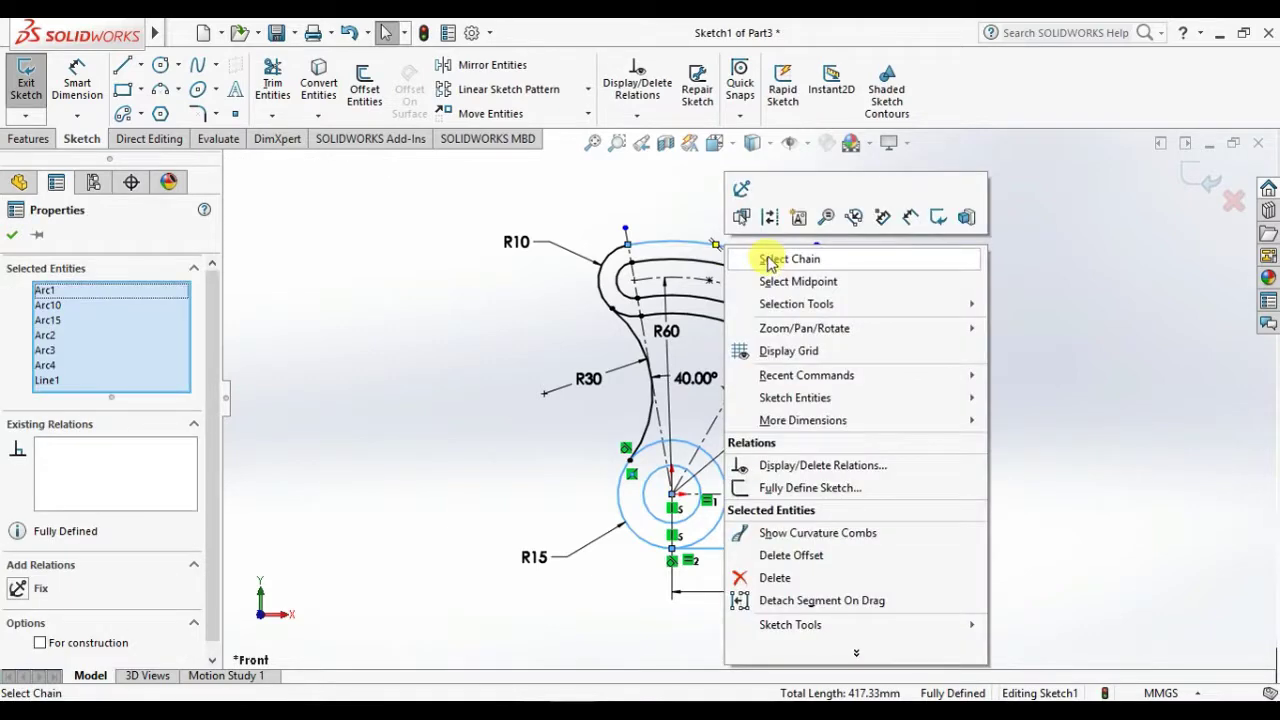
{"action": "left_click", "coordinate": [768, 258]}
{"action": "left_click", "coordinate": [742, 278], "text": "ctrl"}
{"action": "right_click", "coordinate": [777, 268]}
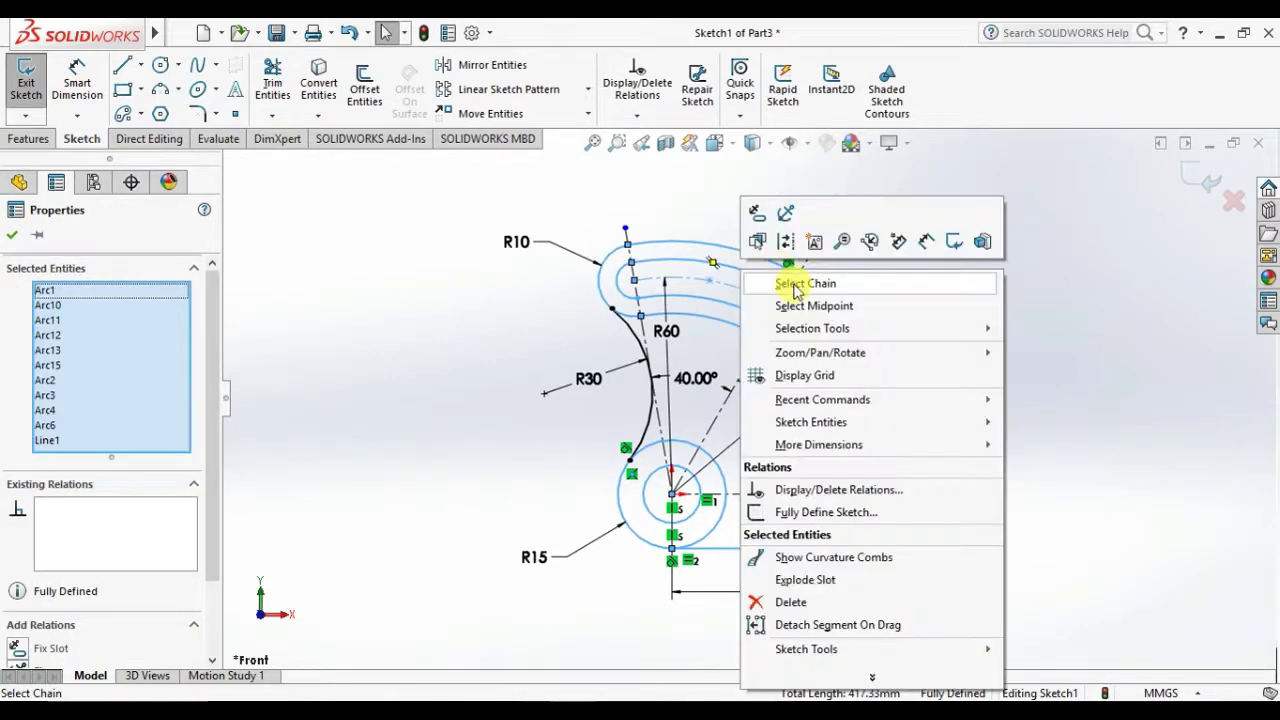
{"action": "left_click", "coordinate": [795, 280]}
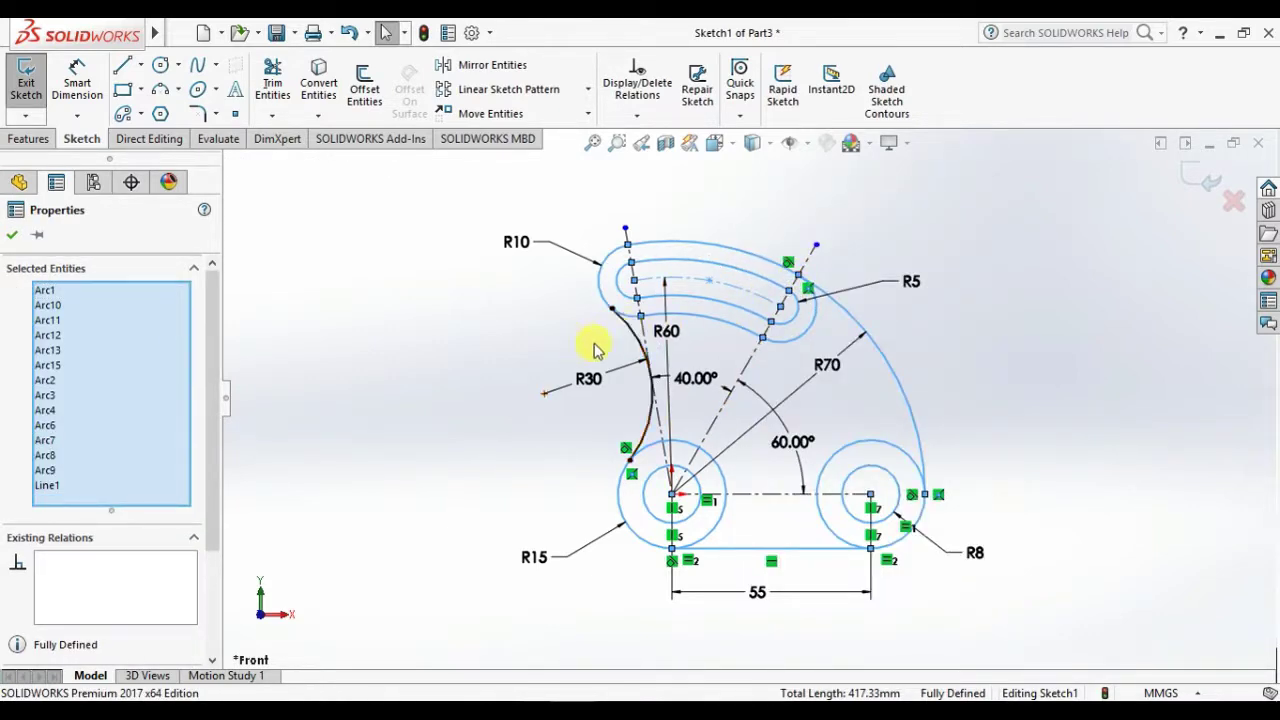
{"action": "left_click", "coordinate": [632, 342], "text": "ctrl"}
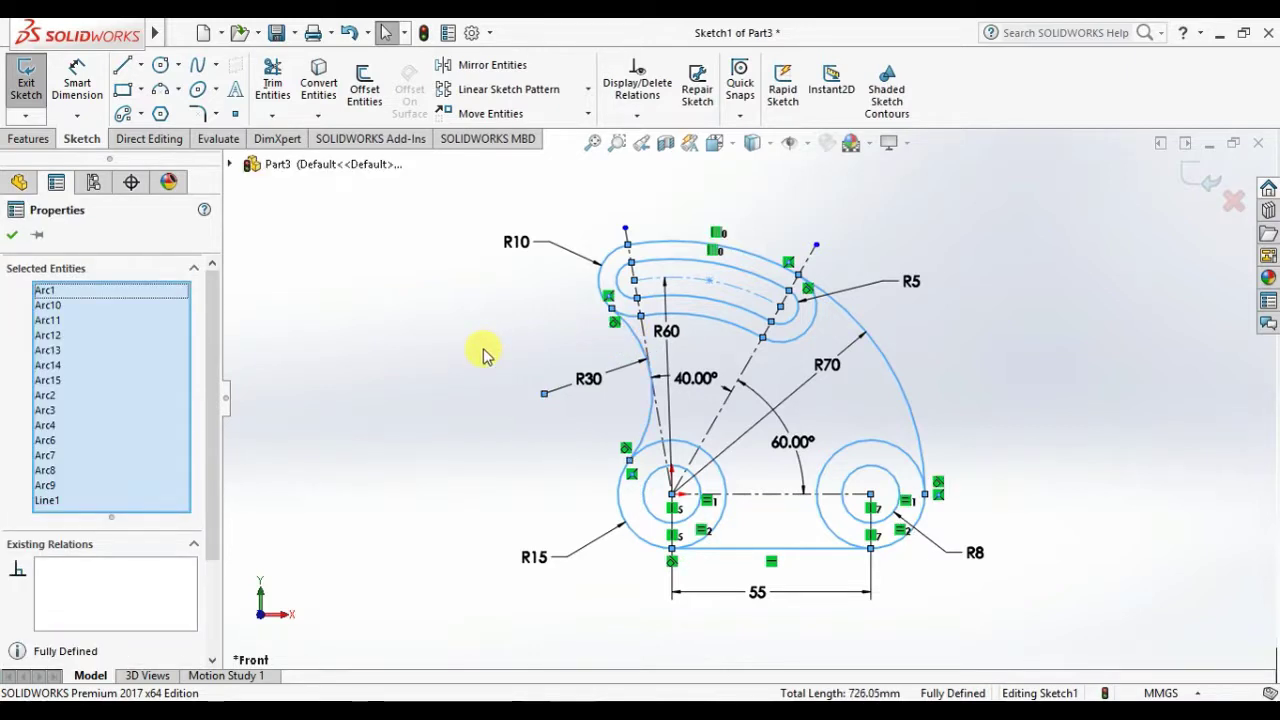
Step: Measure the selected profile from the Evaluate tab, reading 726.05mm total length
{"action": "left_click", "coordinate": [216, 139]}
{"action": "left_click", "coordinate": [78, 80]}
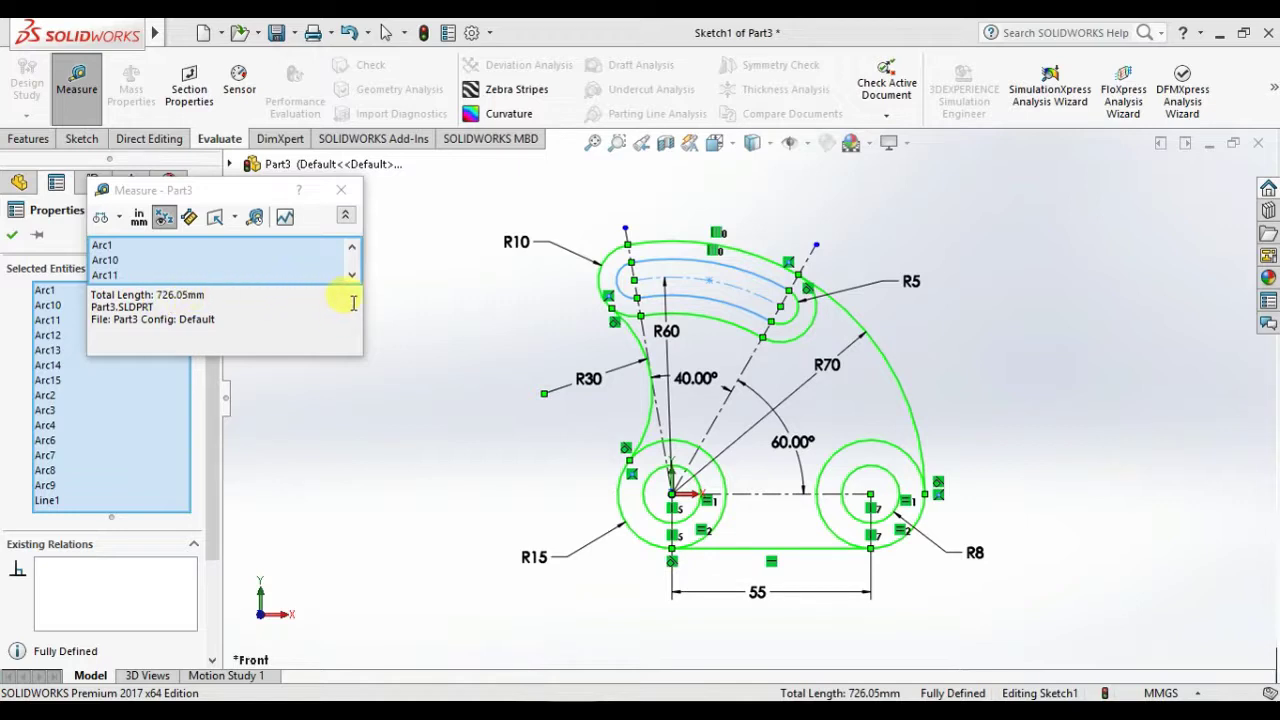
{"action": "left_click", "coordinate": [341, 190]}
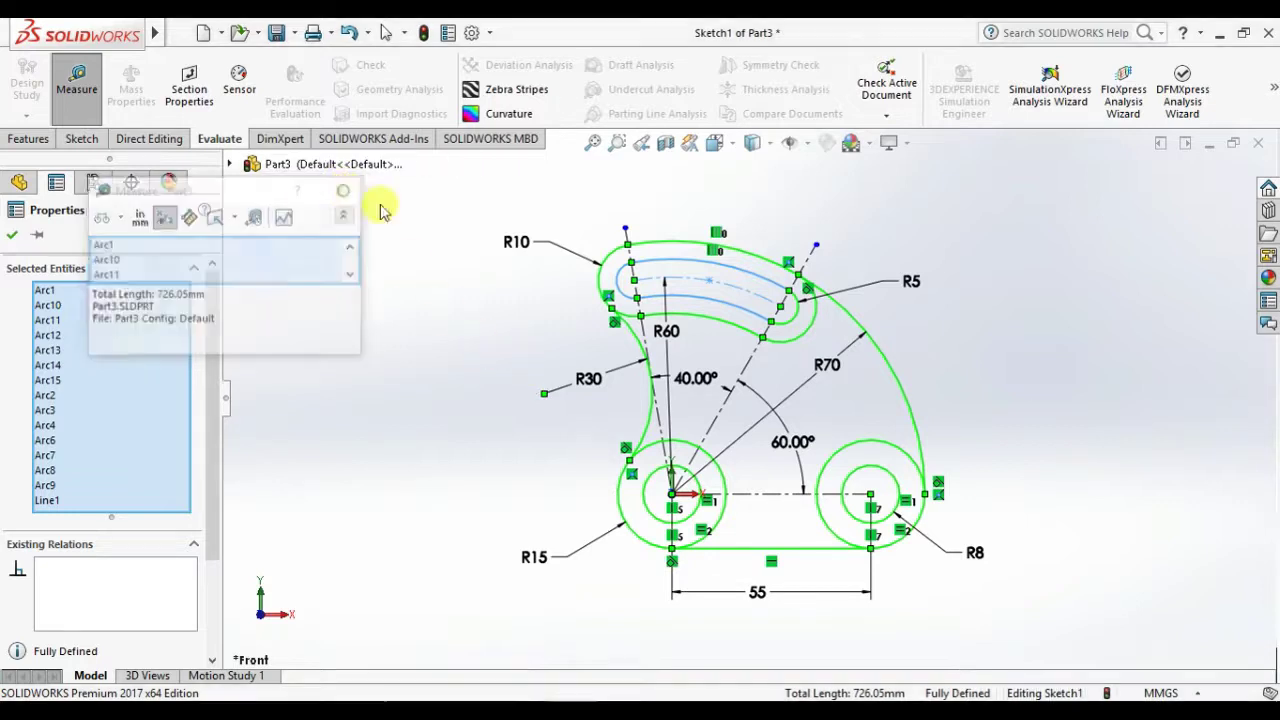